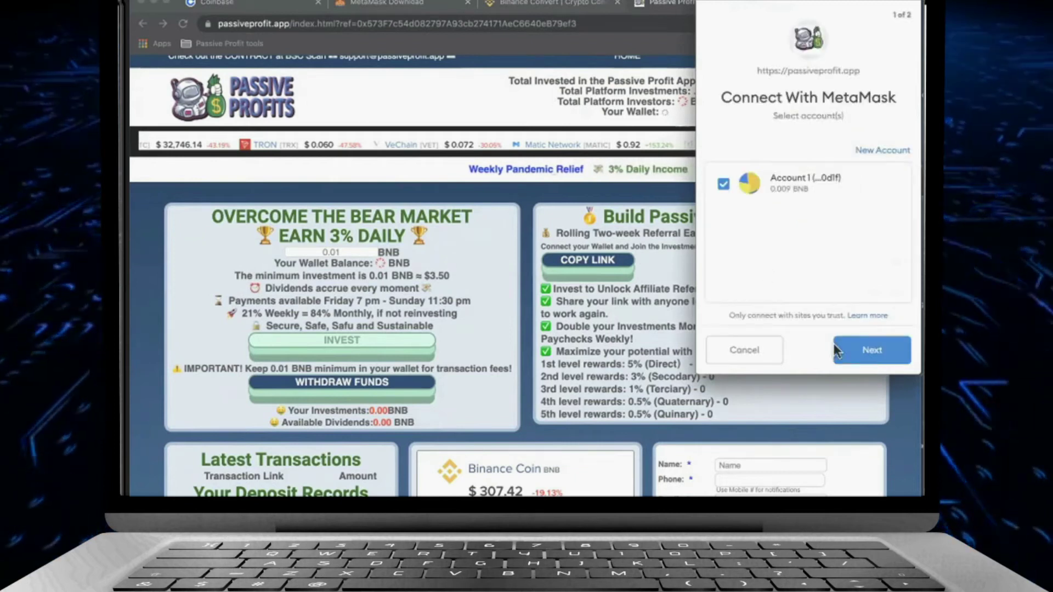
- Connect the MetaMask account to Passive Profits and check its network in the extension
{"action": "left_click", "coordinate": [868, 352]}
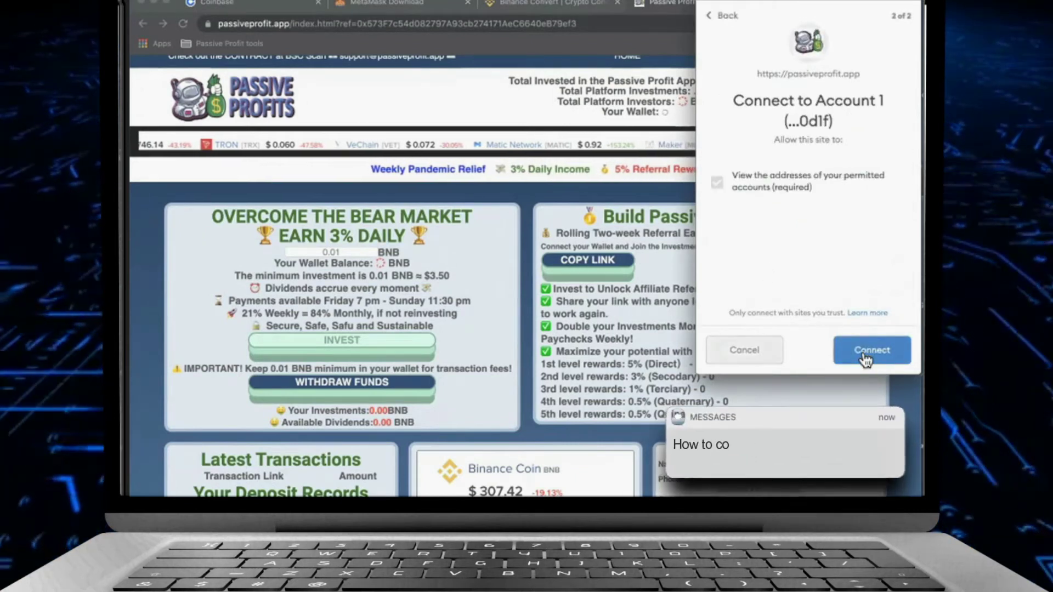
{"action": "left_click", "coordinate": [867, 353]}
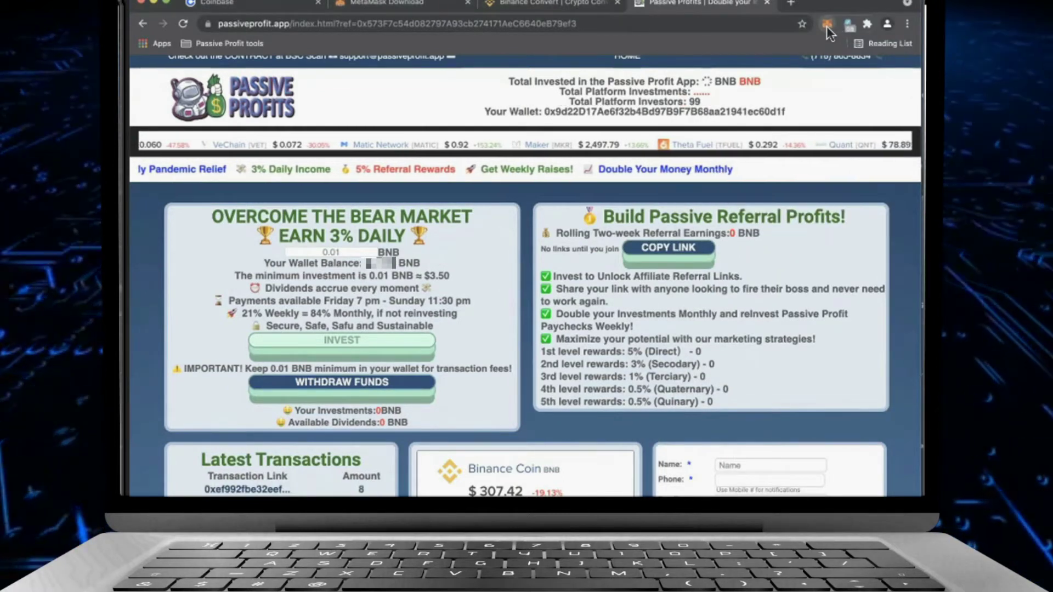
{"action": "left_click", "coordinate": [828, 25]}
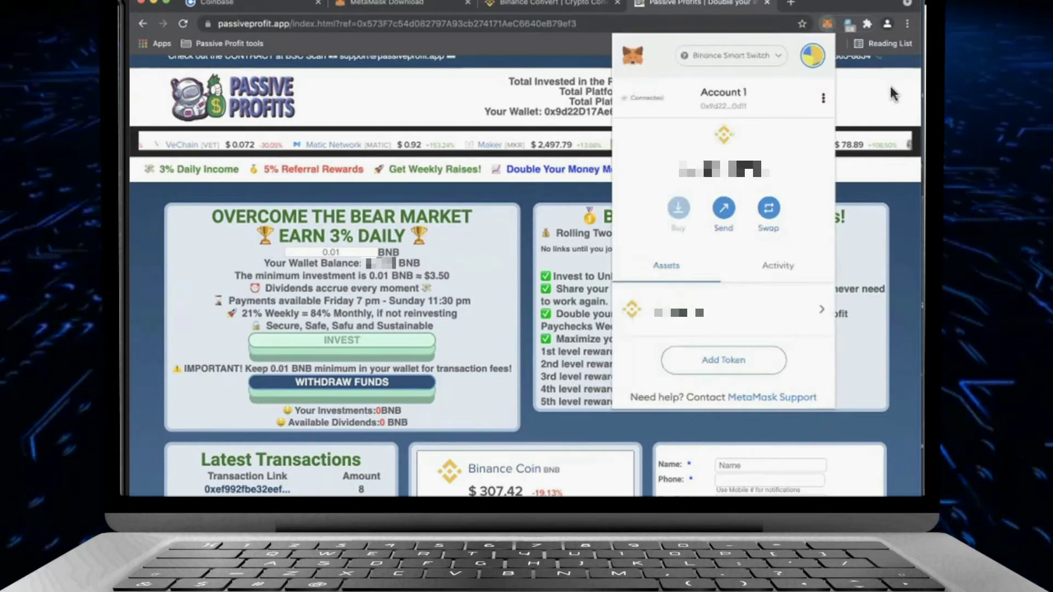
{"action": "left_click", "coordinate": [890, 86]}
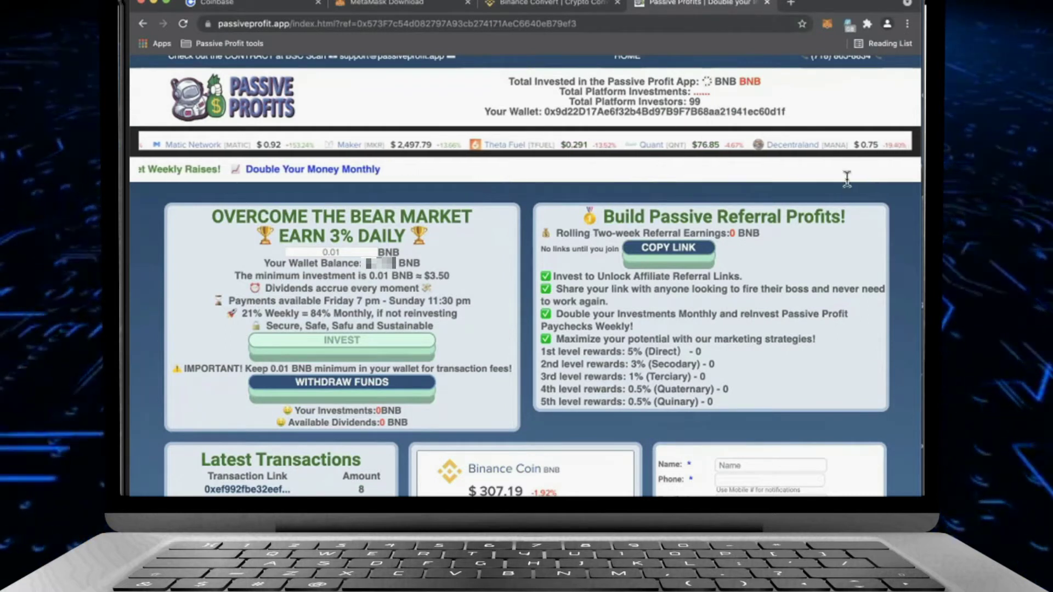
{"action": "scroll", "coordinate": [847, 178], "scroll_direction": "up", "scroll_amount": 1}
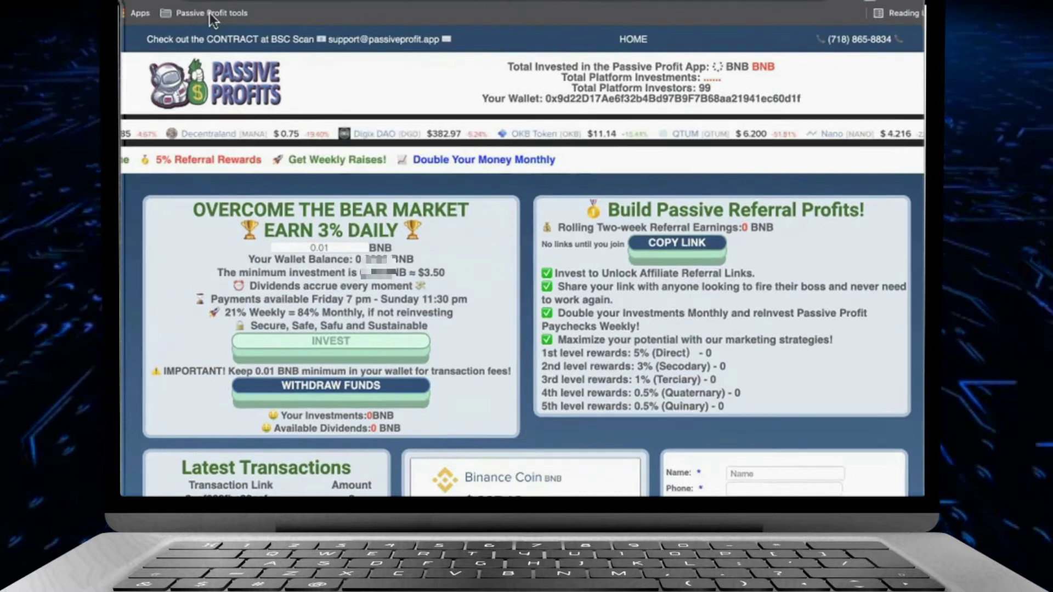
- Open the Passive Profit tools bookmarks, then switch to the Binance Convert tab for USDC to BNB
{"action": "left_click", "coordinate": [210, 13]}
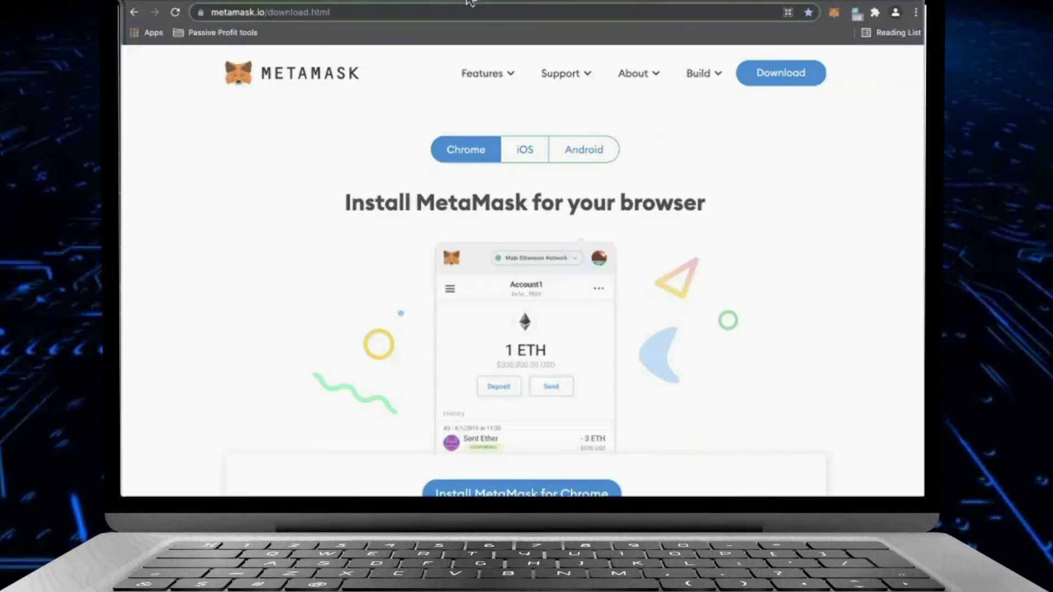
{"action": "left_click", "coordinate": [469, 2]}
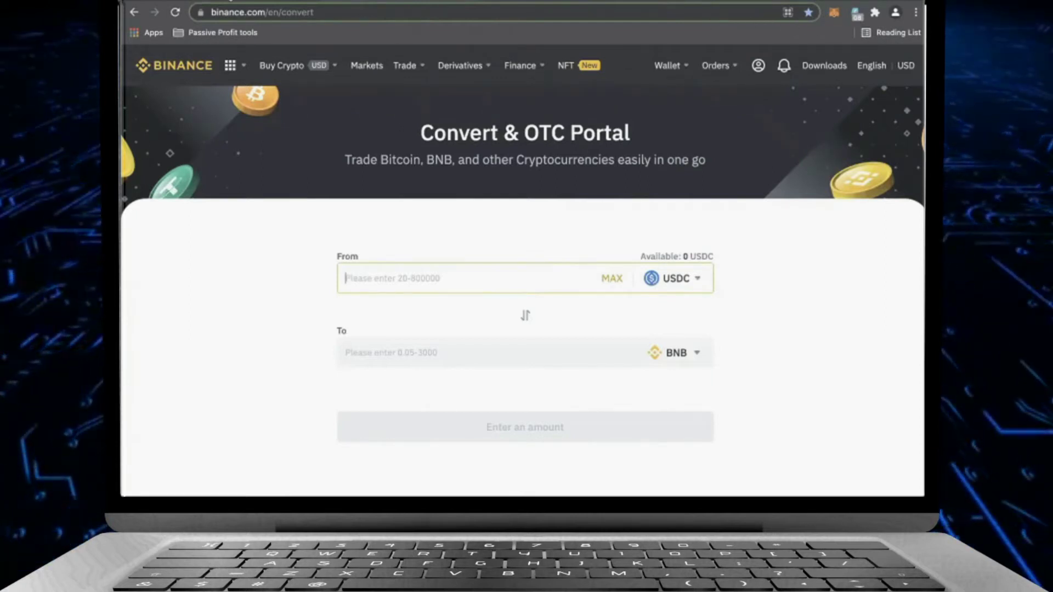
- On Coinbase, start buying USD Coin and review the saved Pay with payment methods
{"action": "left_click", "coordinate": [300, 2]}
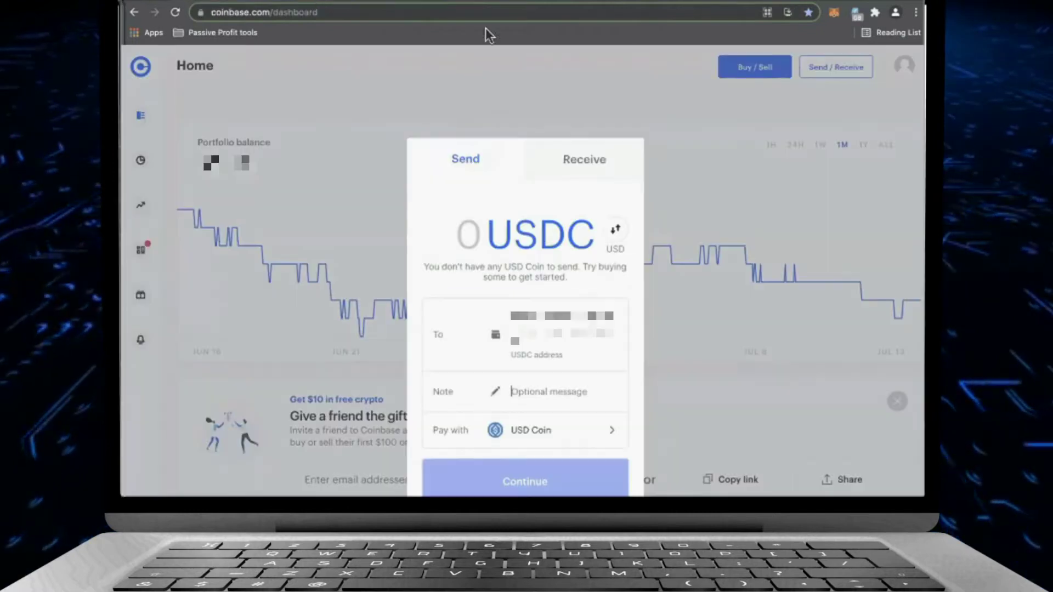
{"action": "left_click", "coordinate": [649, 99]}
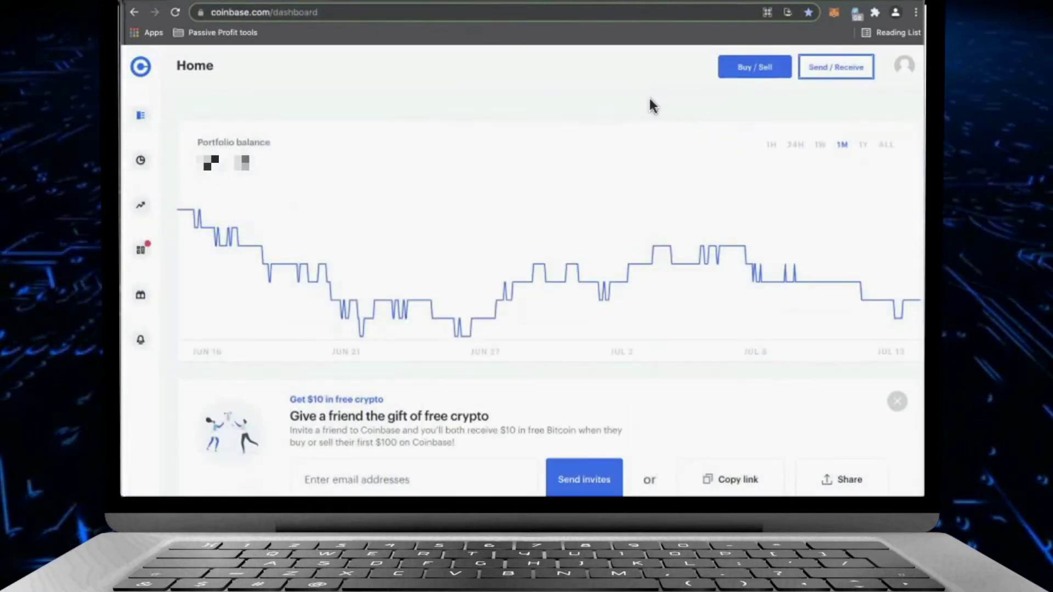
{"action": "left_click", "coordinate": [745, 72]}
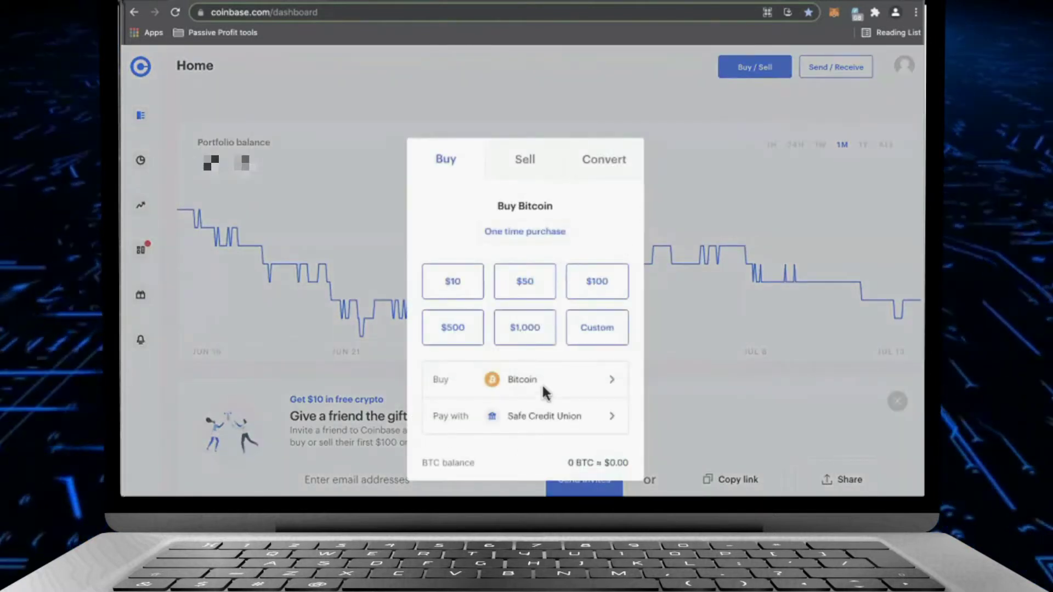
{"action": "left_click", "coordinate": [543, 390]}
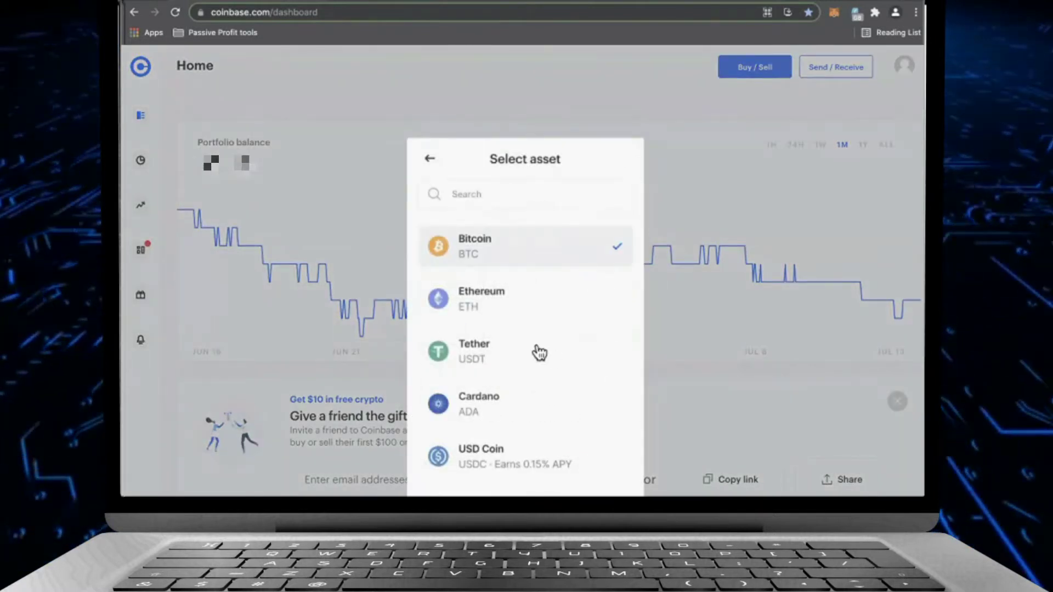
{"action": "left_click", "coordinate": [505, 455]}
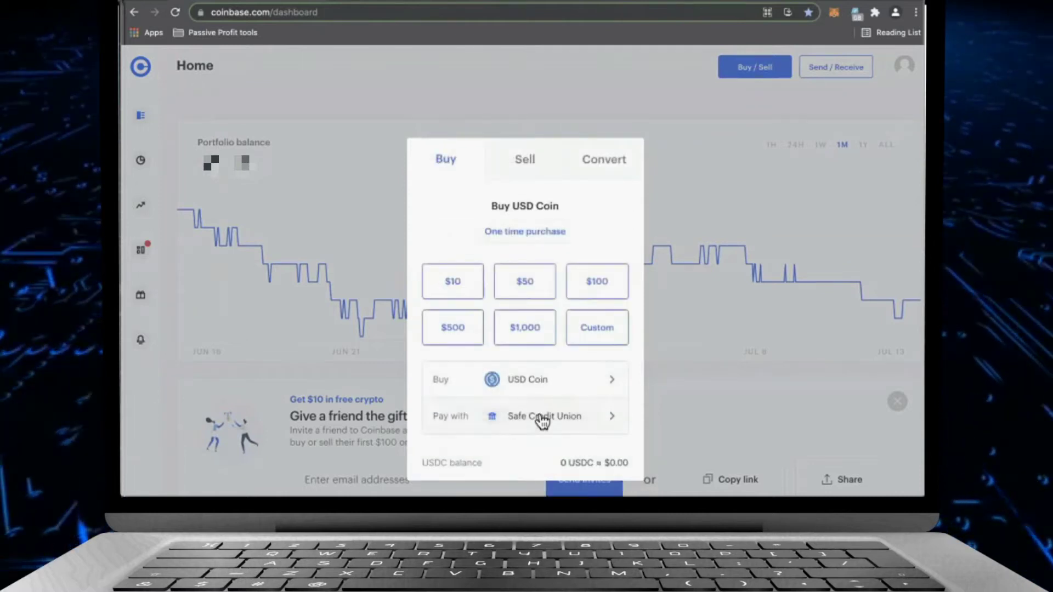
{"action": "left_click", "coordinate": [543, 421]}
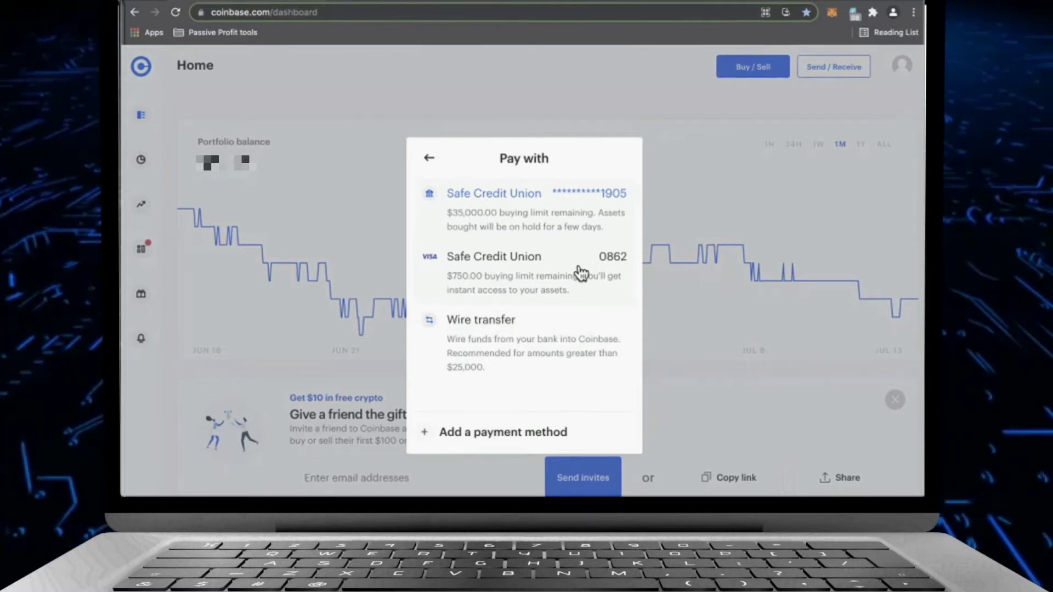
{"action": "left_click", "coordinate": [682, 225]}
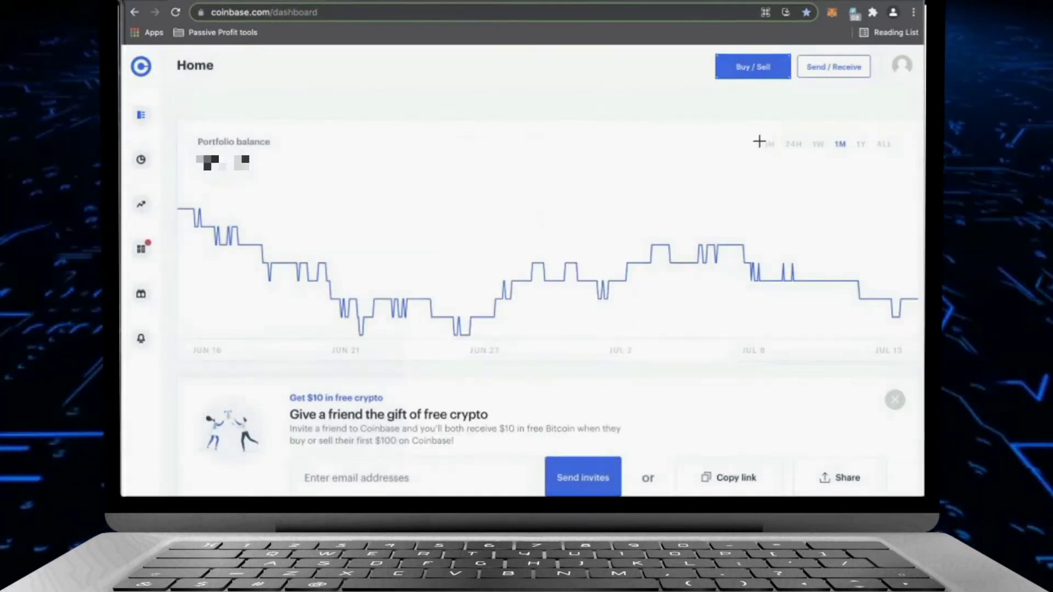
- Go to Binance Wallet > Overview and start a Crypto Deposit
{"action": "left_click", "coordinate": [455, 2]}
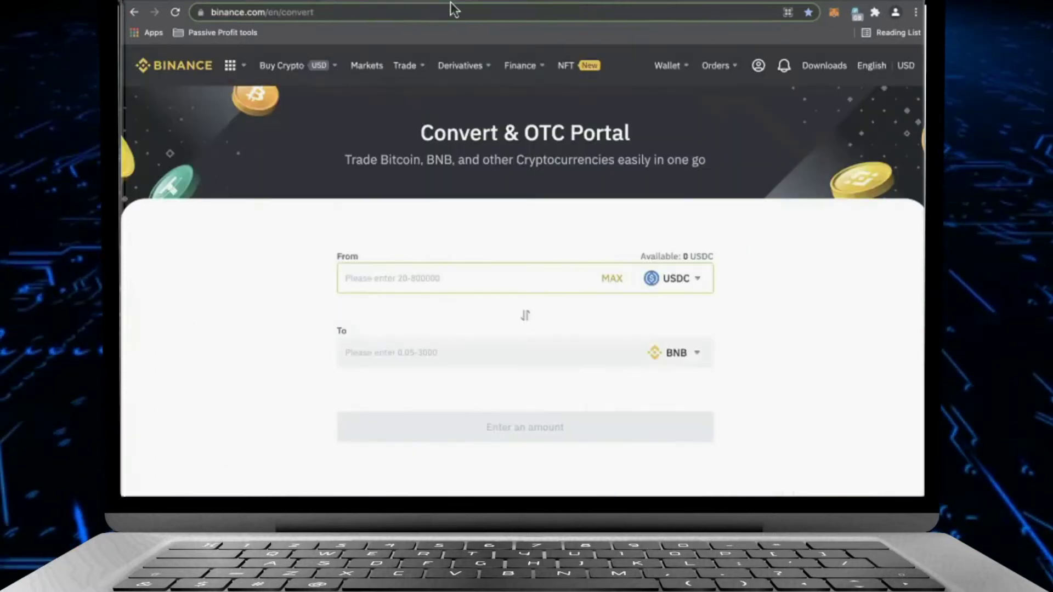
{"action": "mouse_move", "coordinate": [670, 71]}
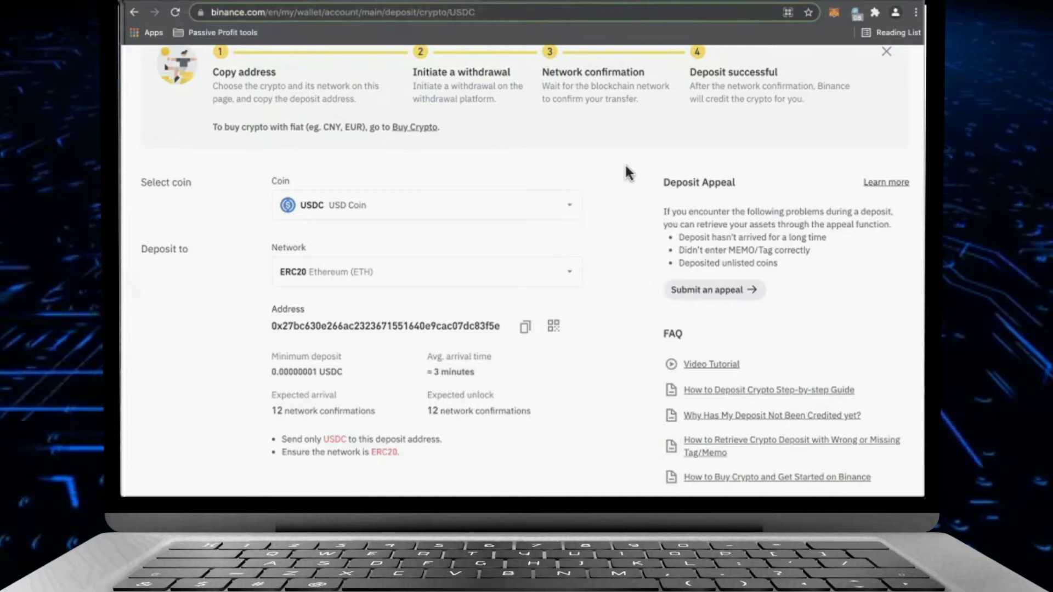
{"action": "scroll", "coordinate": [626, 167], "scroll_direction": "up", "scroll_amount": 3}
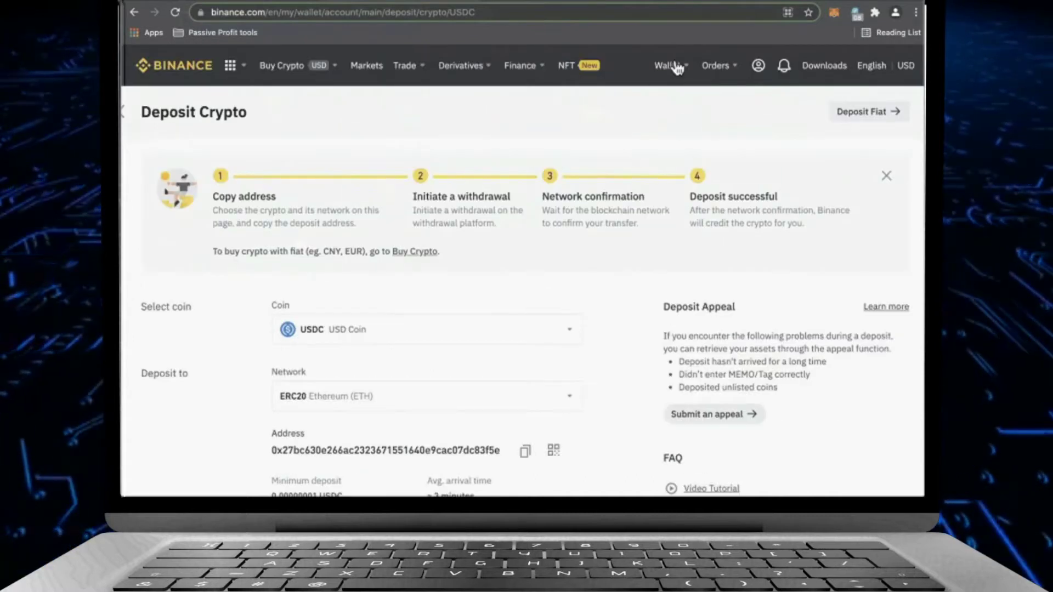
{"action": "mouse_move", "coordinate": [678, 68]}
{"action": "left_click", "coordinate": [692, 107]}
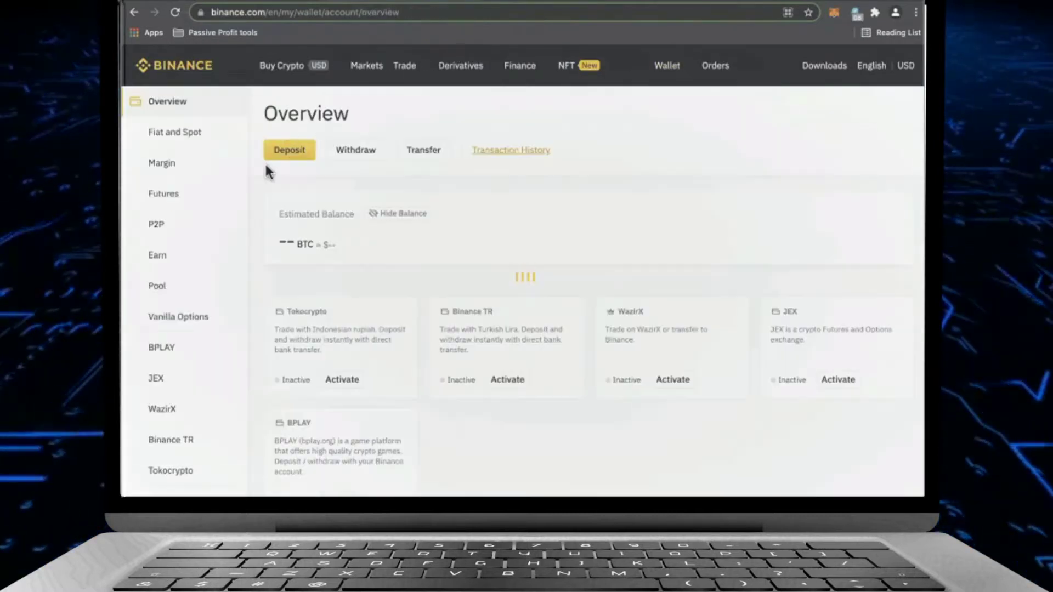
{"action": "left_click", "coordinate": [286, 155]}
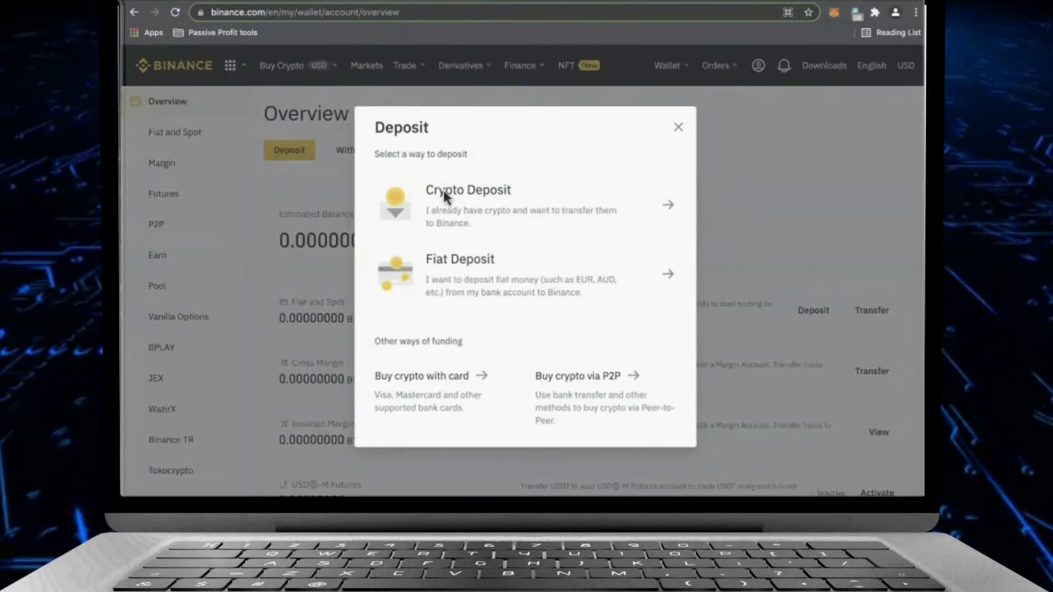
{"action": "left_click", "coordinate": [466, 213]}
- Select USDC on the ERC20 Ethereum network and copy its deposit address
{"action": "left_click", "coordinate": [401, 331]}
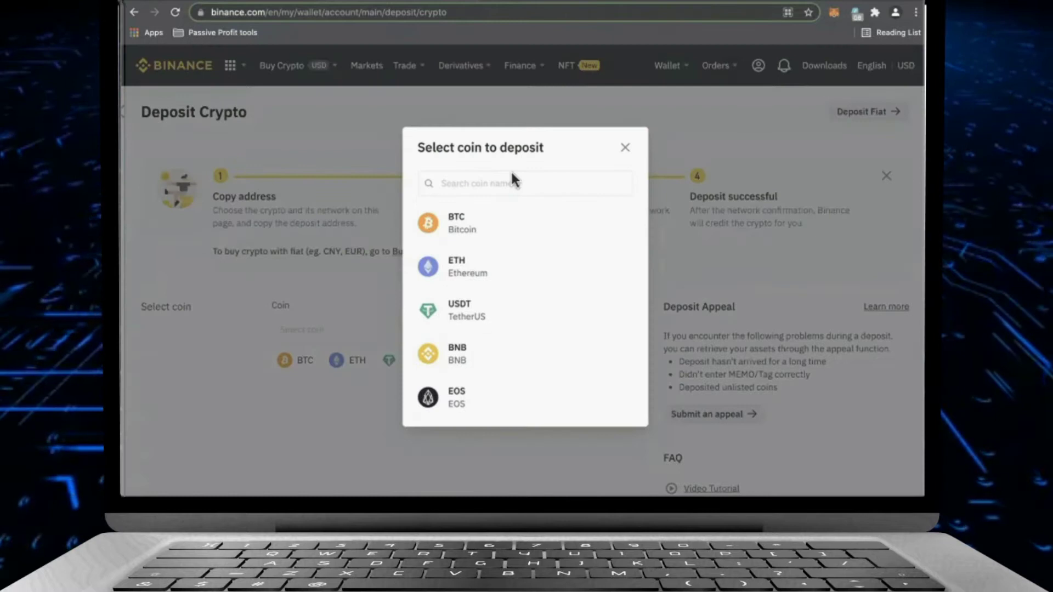
{"action": "left_click", "coordinate": [485, 187]}
{"action": "type", "text": "usd"}
{"action": "left_click", "coordinate": [494, 367]}
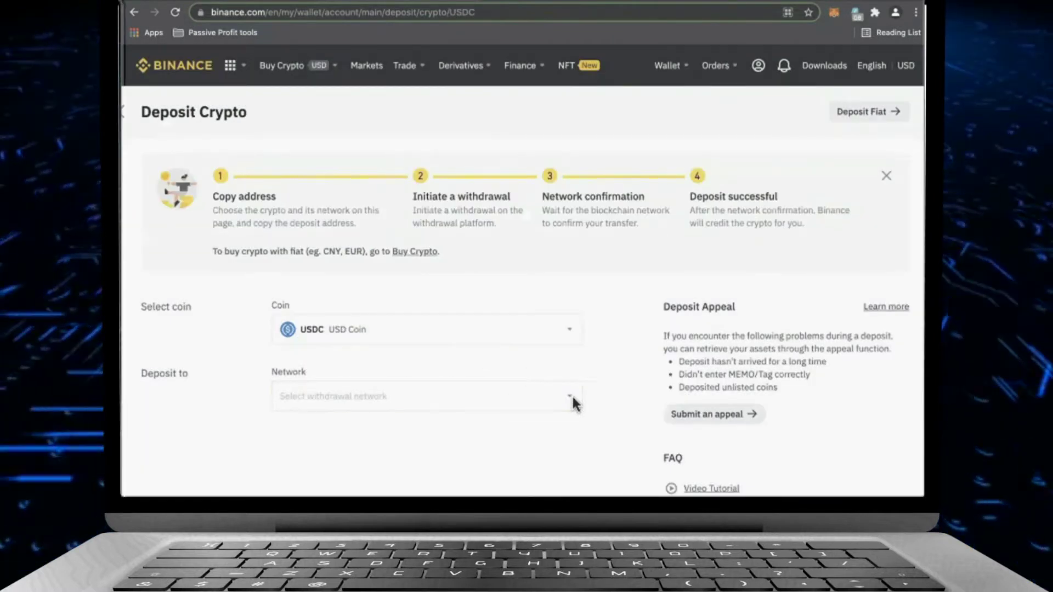
{"action": "left_click", "coordinate": [574, 404]}
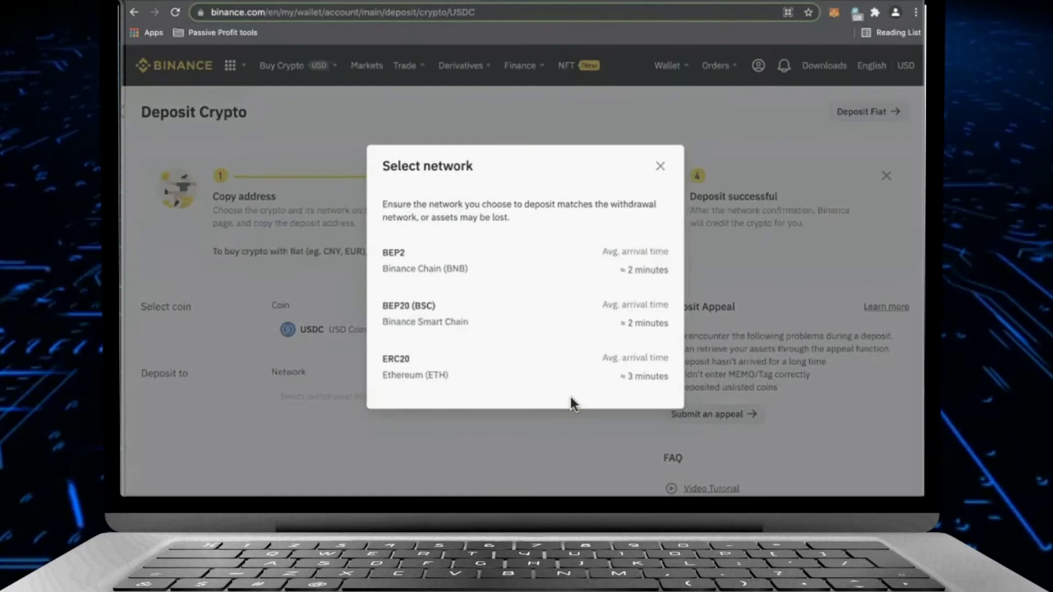
{"action": "left_click", "coordinate": [507, 373]}
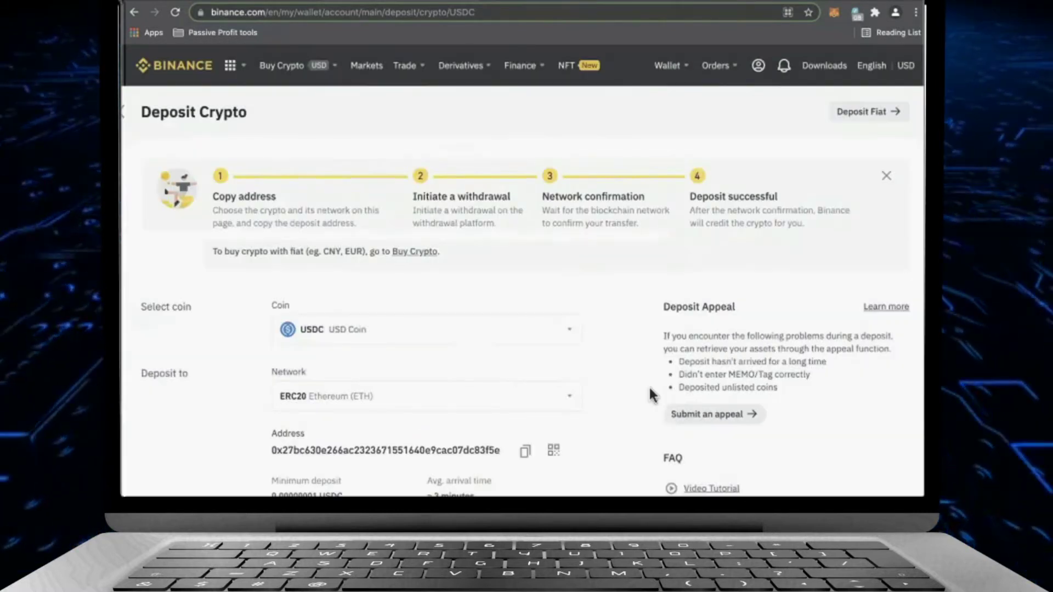
{"action": "scroll", "coordinate": [649, 387], "scroll_direction": "down", "scroll_amount": 1}
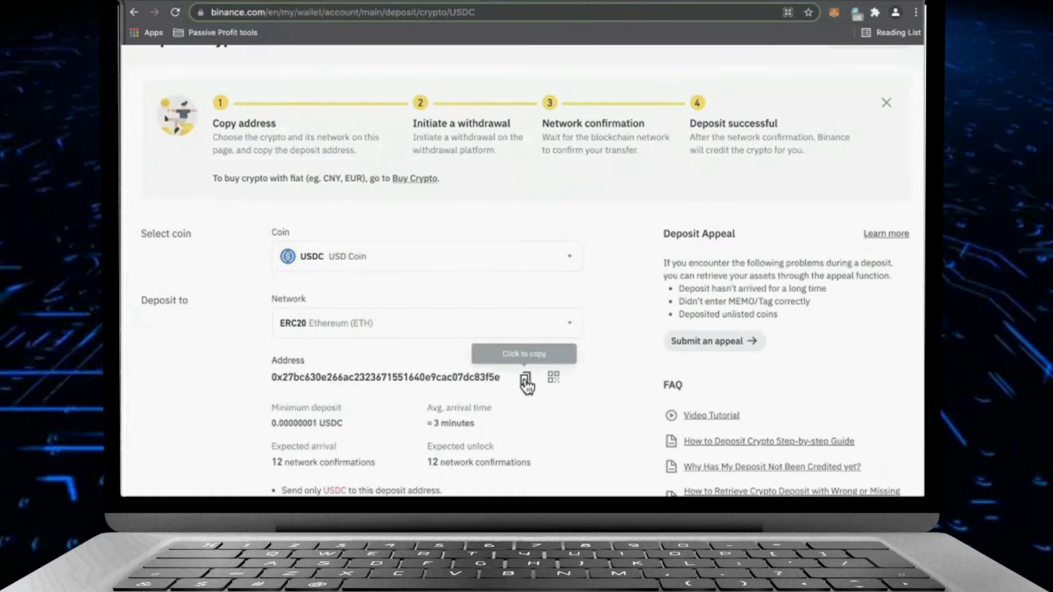
{"action": "left_click", "coordinate": [525, 380]}
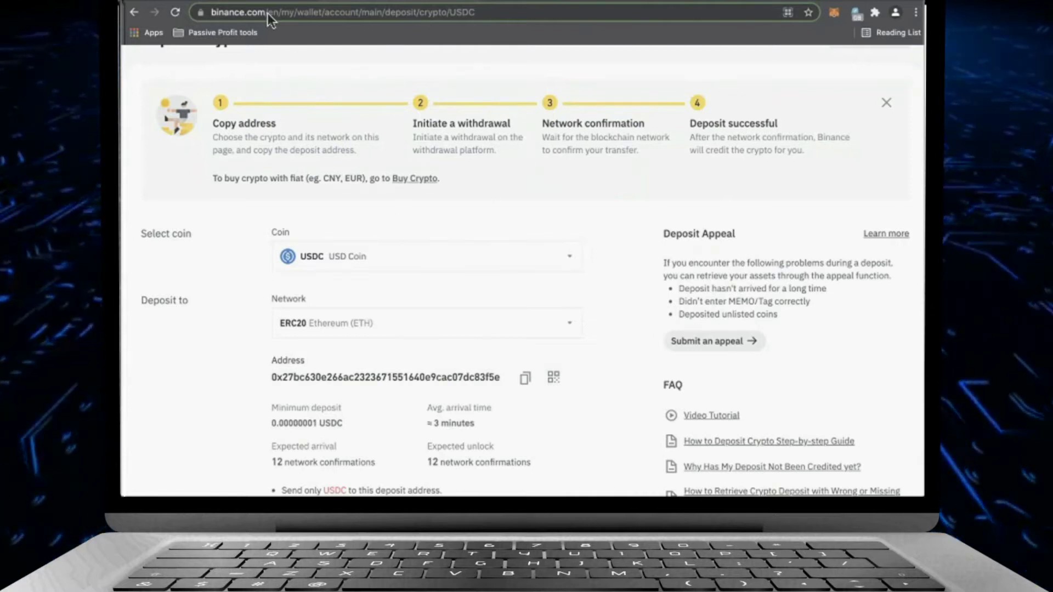
- Set up a Coinbase send of USD Coin with the Binance deposit address pasted as recipient
{"action": "left_click", "coordinate": [239, 1]}
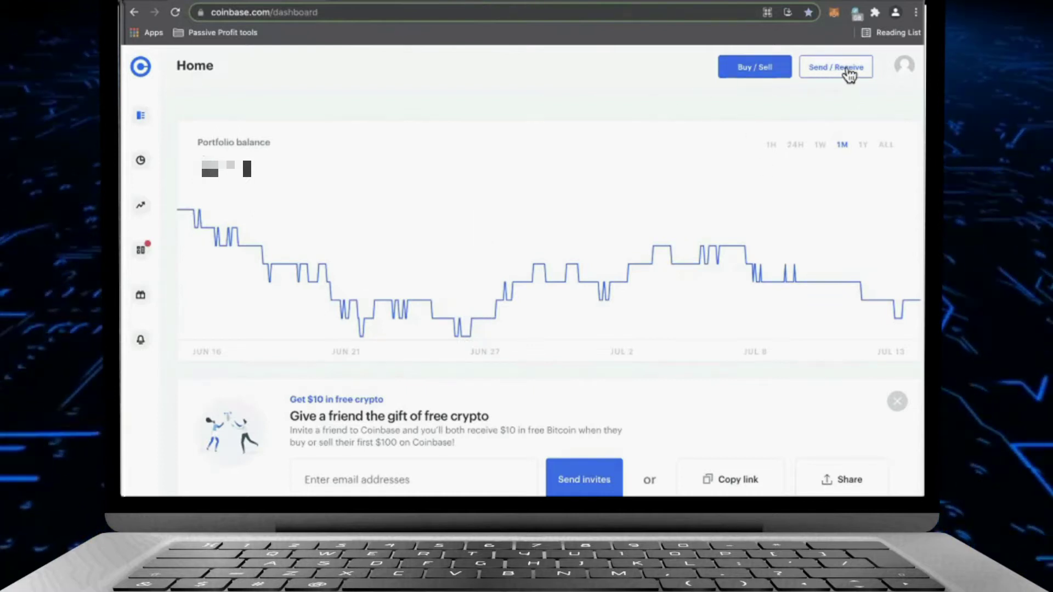
{"action": "left_click", "coordinate": [849, 73]}
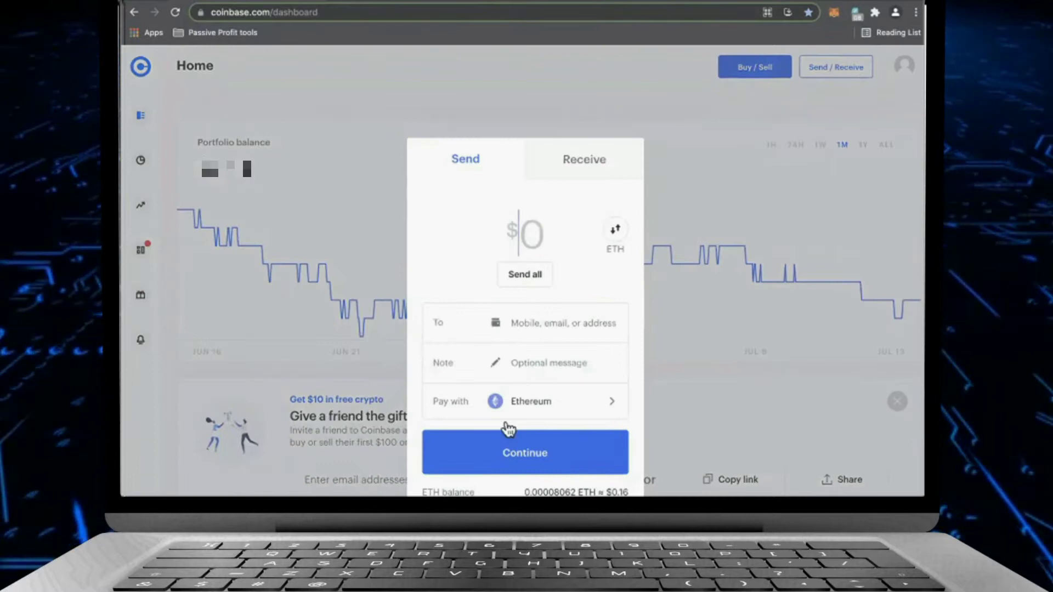
{"action": "left_click", "coordinate": [508, 404]}
{"action": "left_click", "coordinate": [489, 203]}
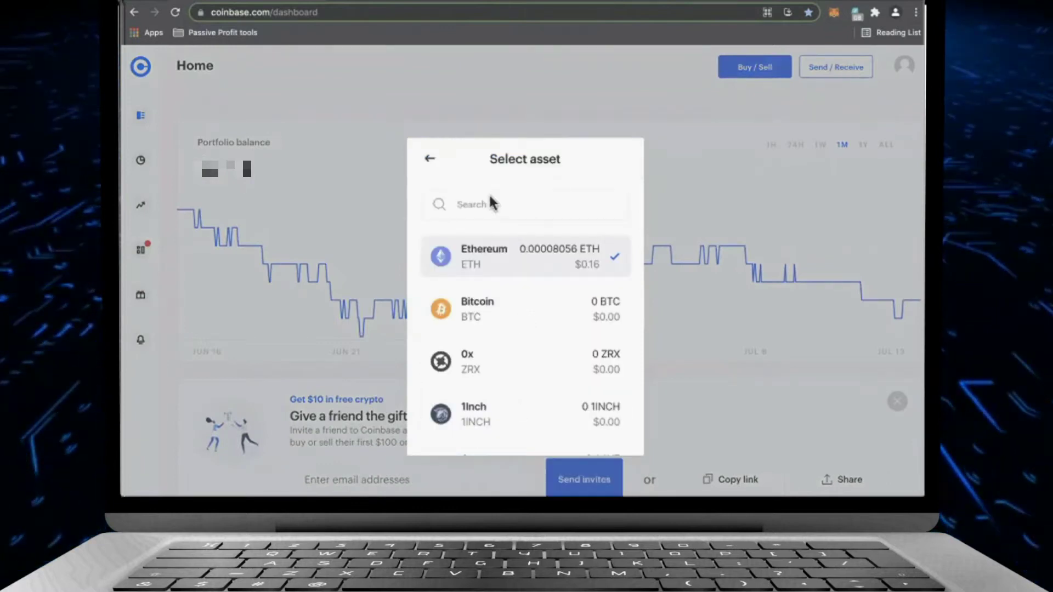
{"action": "type", "text": "usdc"}
{"action": "left_click", "coordinate": [503, 261]}
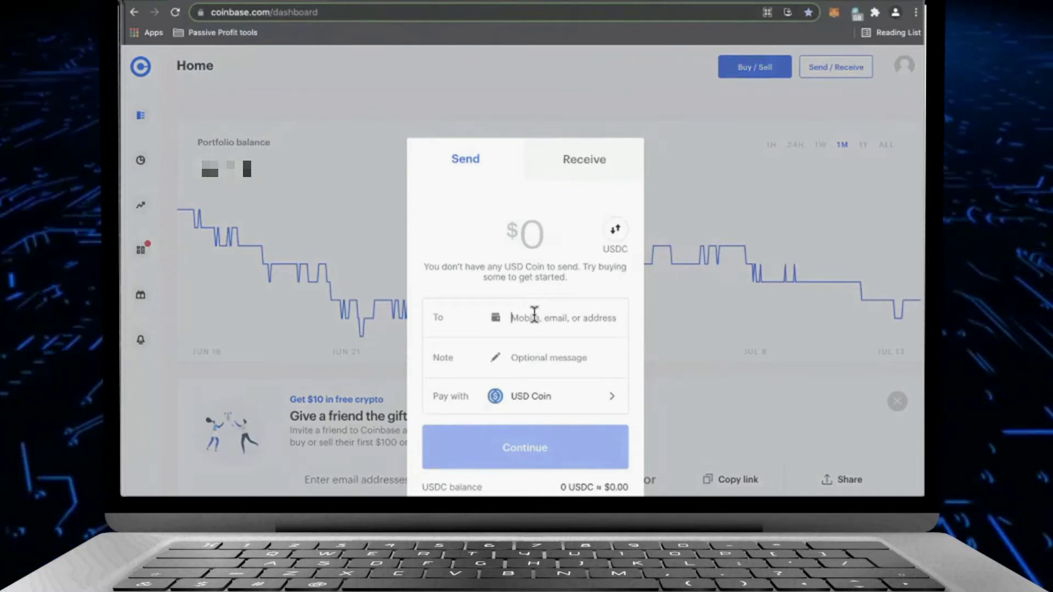
{"action": "right_click", "coordinate": [534, 314]}
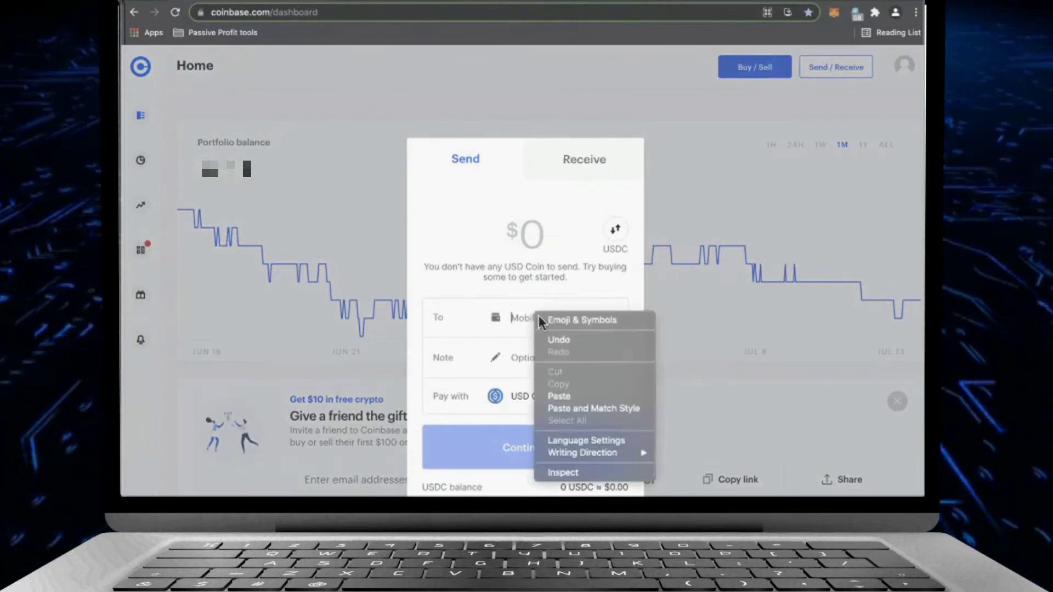
{"action": "left_click", "coordinate": [579, 397]}
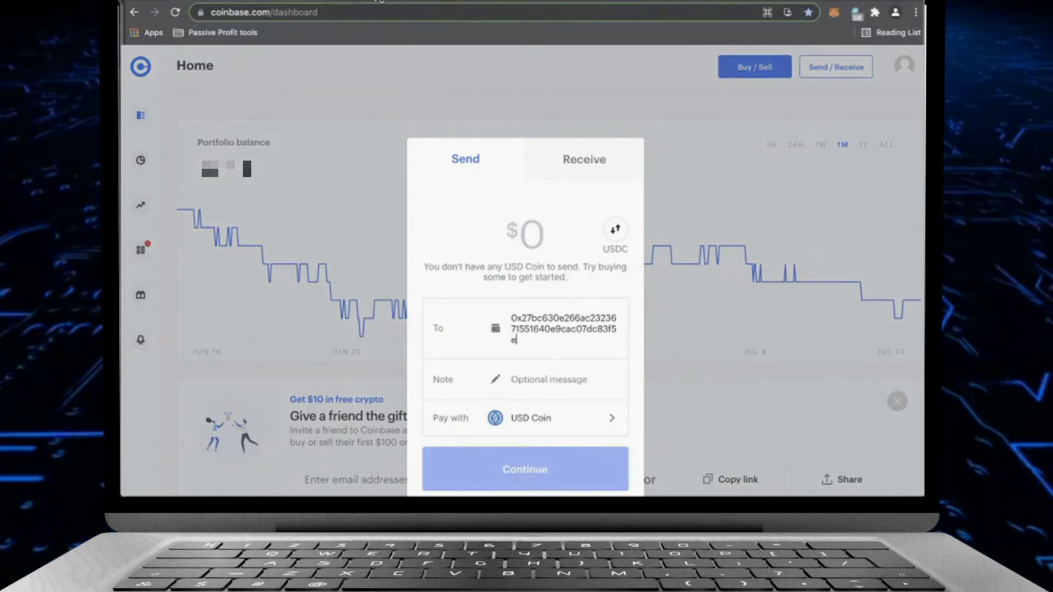
{"action": "left_click", "coordinate": [380, 1]}
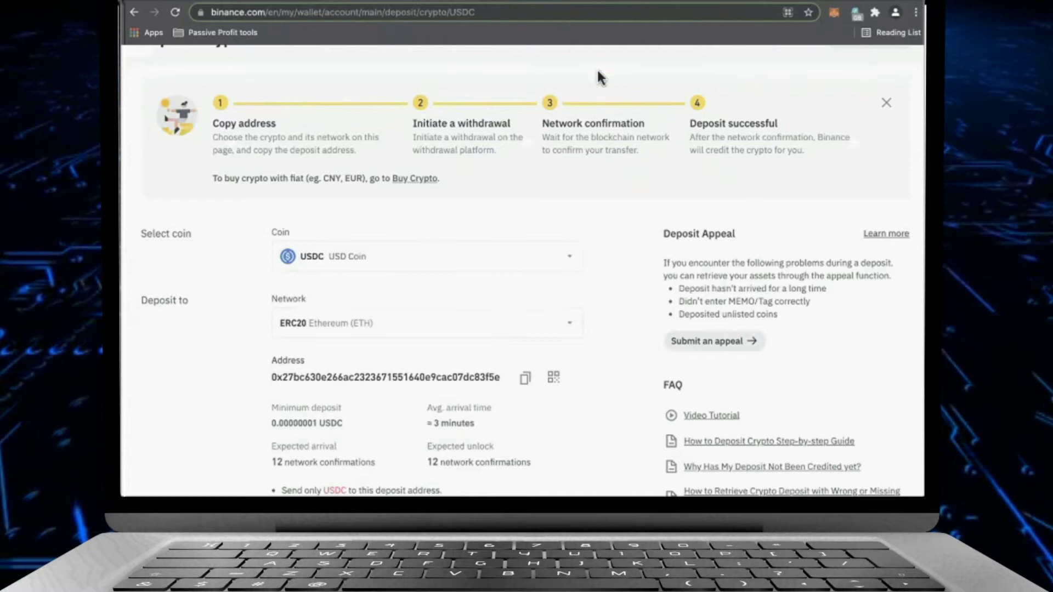
- Close the deposit steps guide and go to Wallet > Overview showing 0.00000000 BTC
{"action": "left_click", "coordinate": [885, 103]}
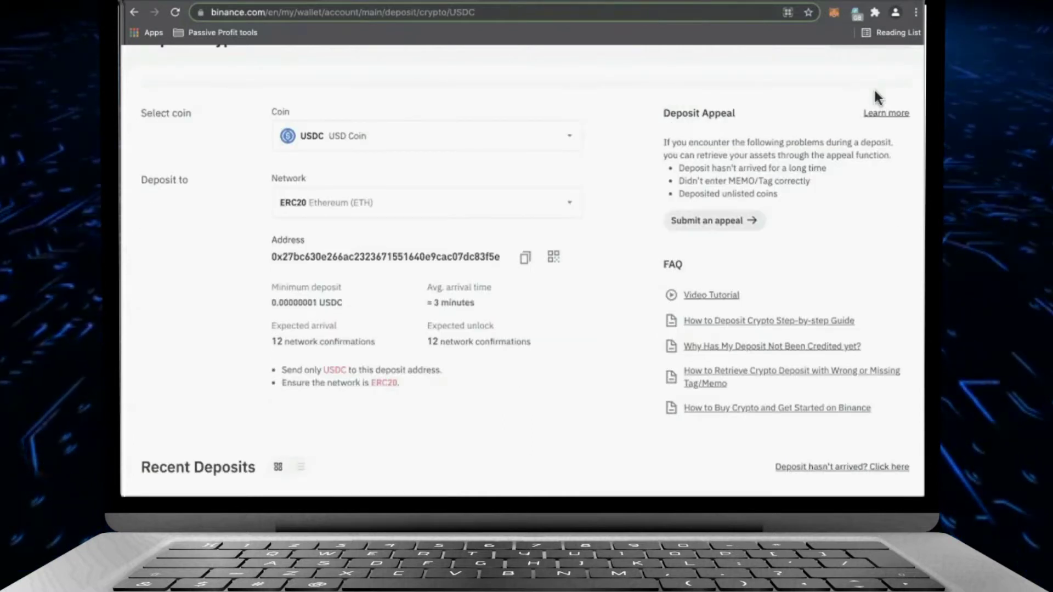
{"action": "scroll", "coordinate": [874, 88], "scroll_direction": "up", "scroll_amount": 2}
{"action": "mouse_move", "coordinate": [668, 67]}
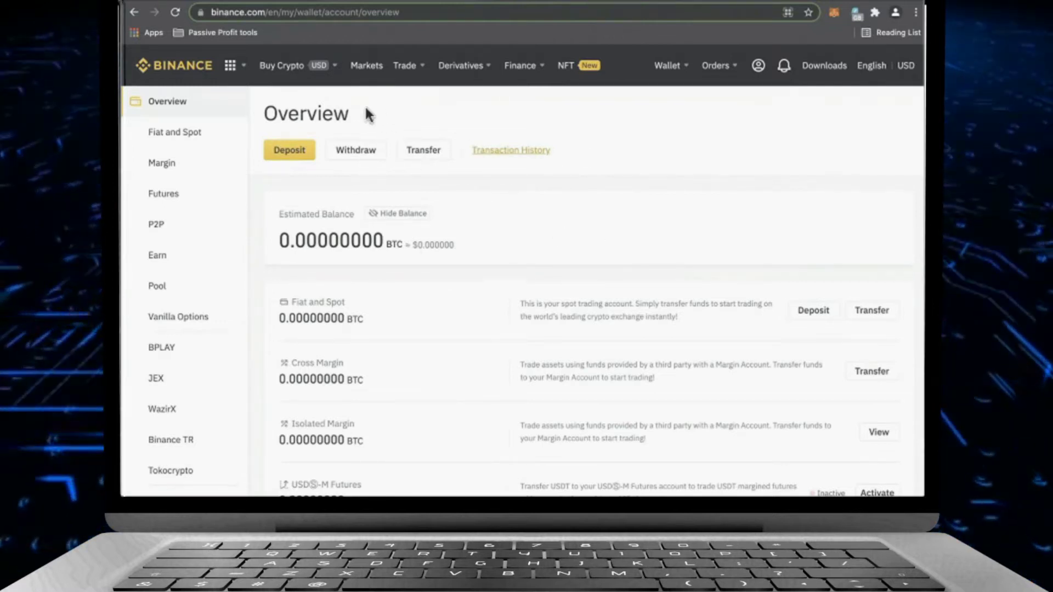
{"action": "mouse_move", "coordinate": [419, 81]}
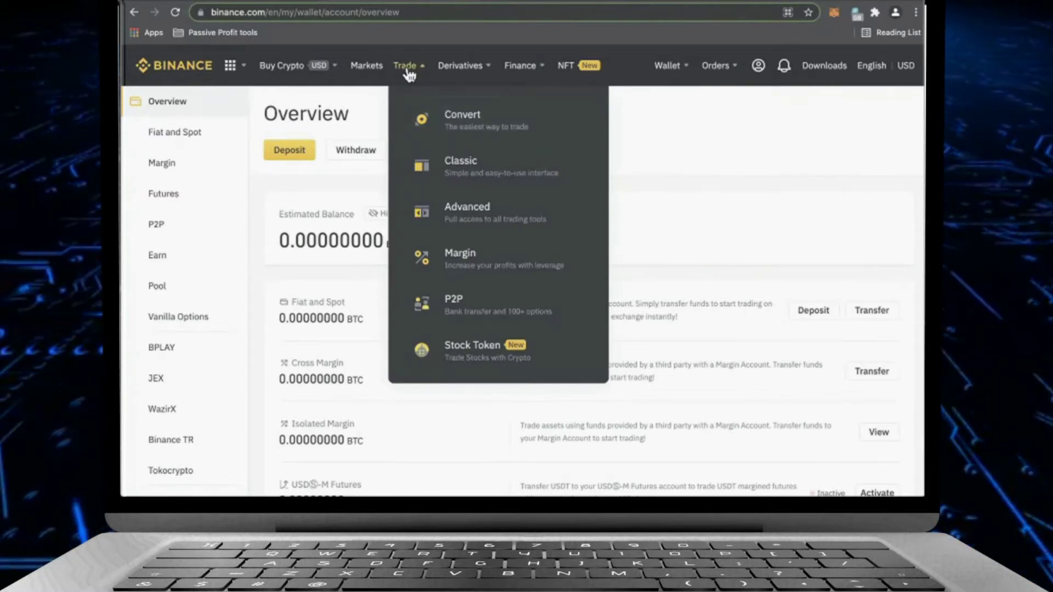
- Open Trade > Convert and choose USDC as the From coin and BNB as the To coin
{"action": "left_click", "coordinate": [451, 123]}
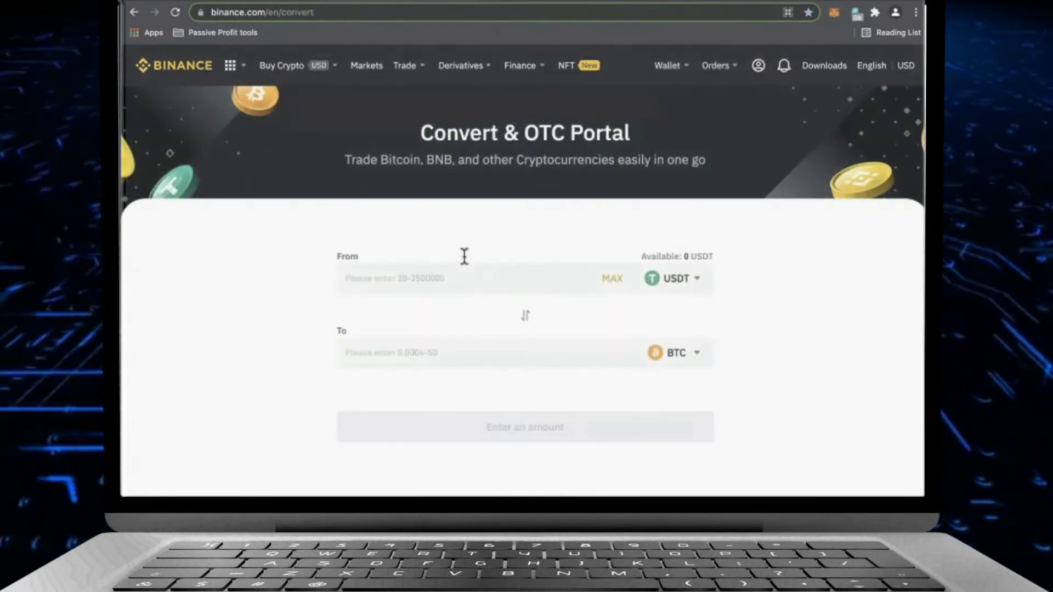
{"action": "left_click", "coordinate": [678, 280]}
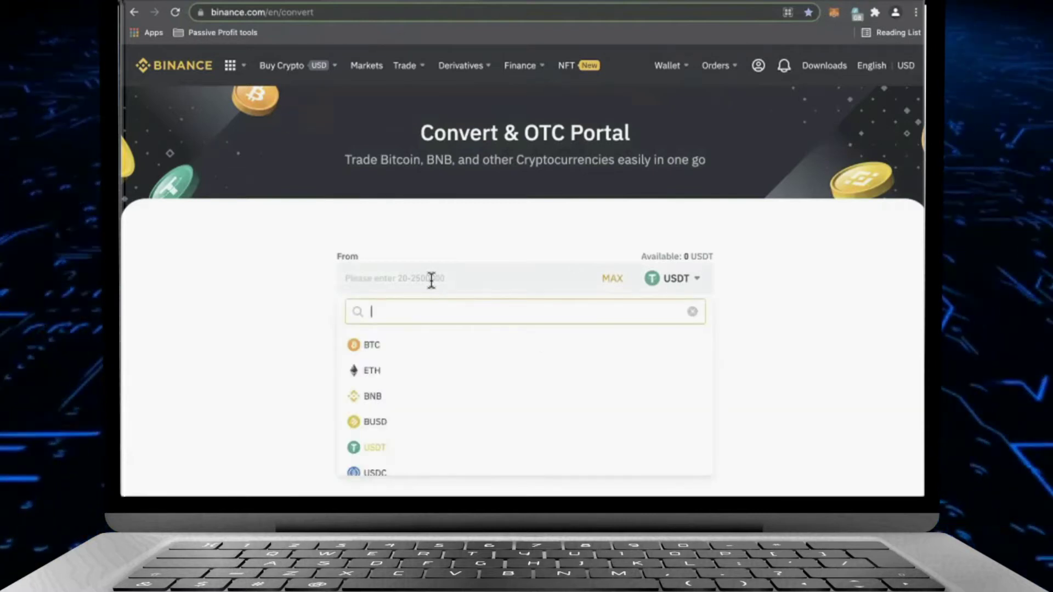
{"action": "type", "text": "usdc"}
{"action": "left_click", "coordinate": [378, 344]}
{"action": "left_click", "coordinate": [676, 354]}
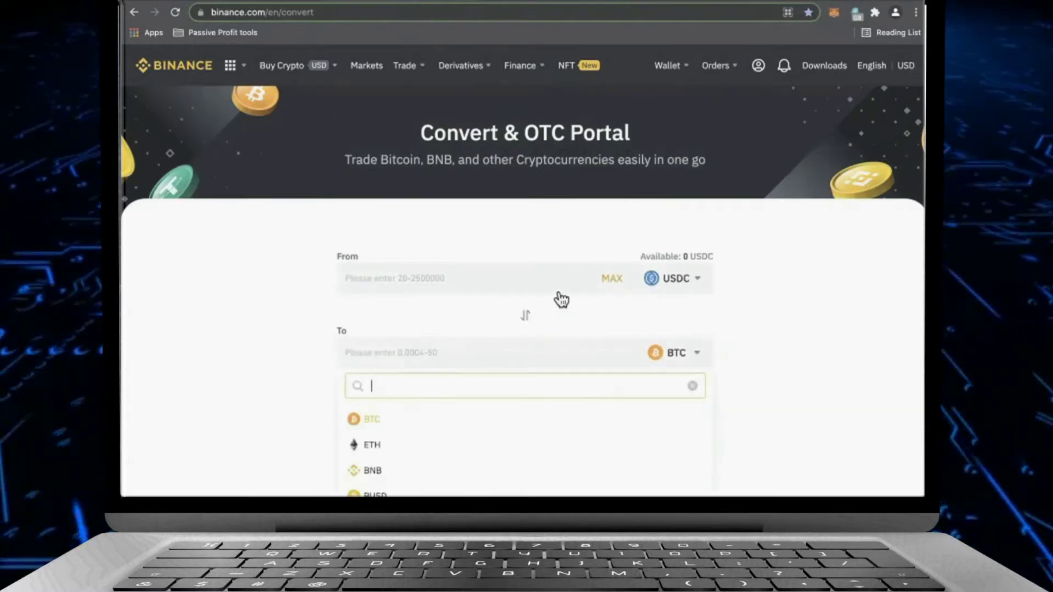
{"action": "type", "text": "bnb"}
{"action": "left_click", "coordinate": [378, 424]}
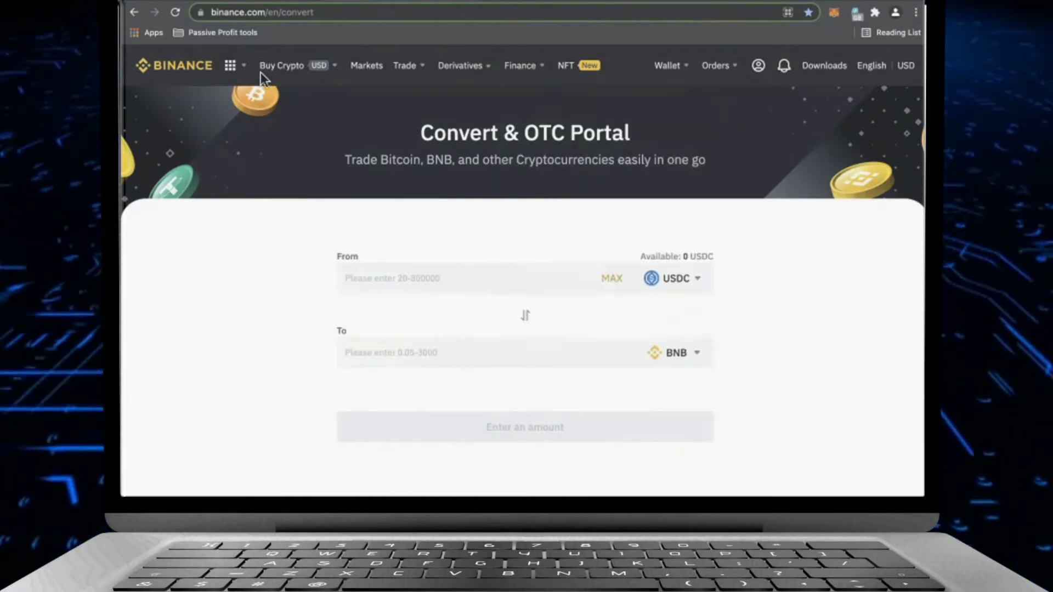
- Open the Withdraw Crypto page from the Binance wallet Overview
{"action": "mouse_move", "coordinate": [715, 66]}
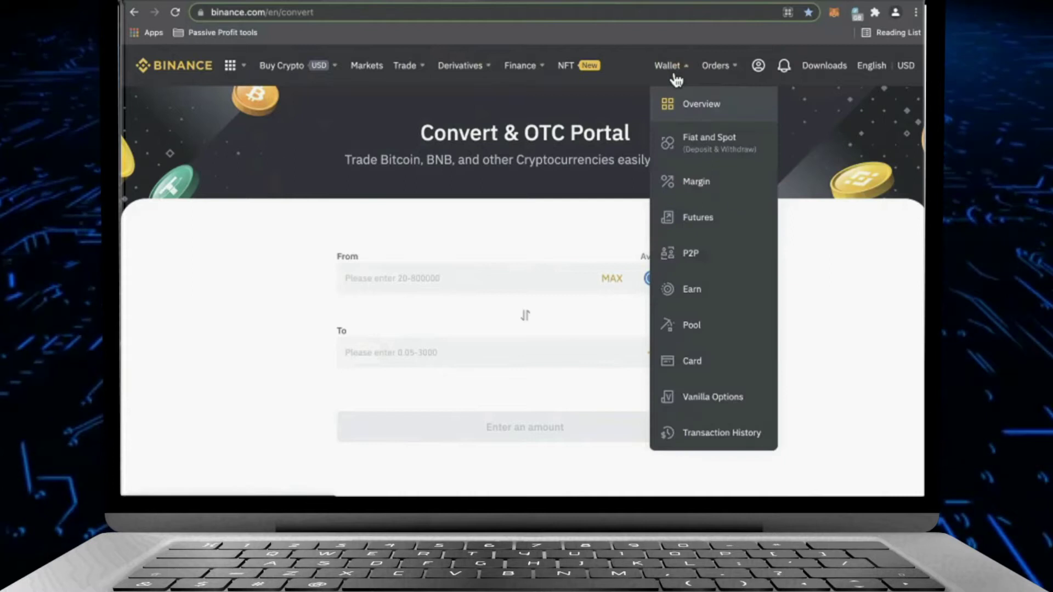
{"action": "left_click", "coordinate": [677, 76]}
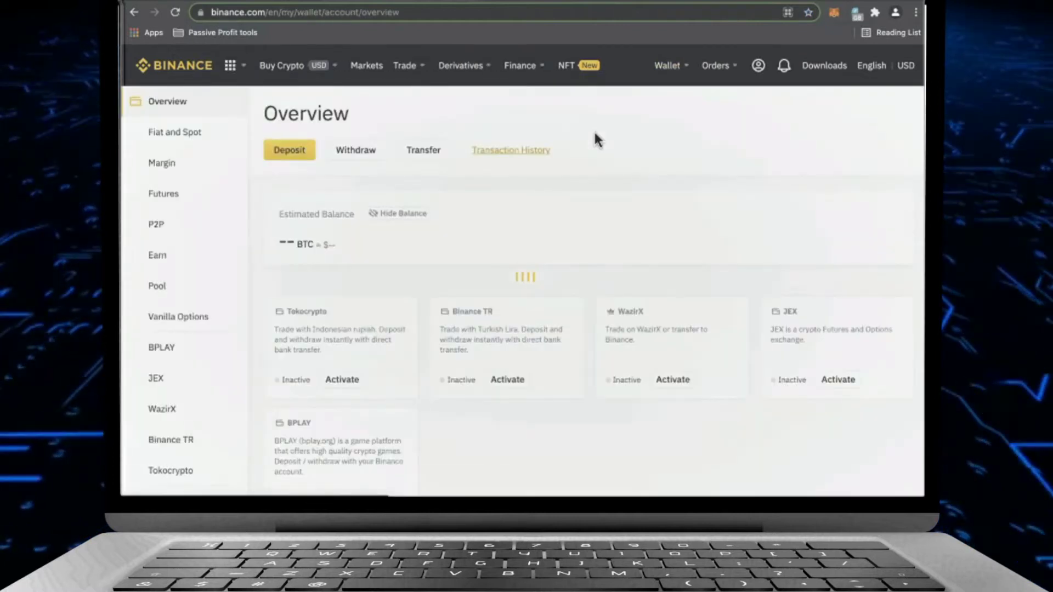
{"action": "left_click", "coordinate": [356, 154]}
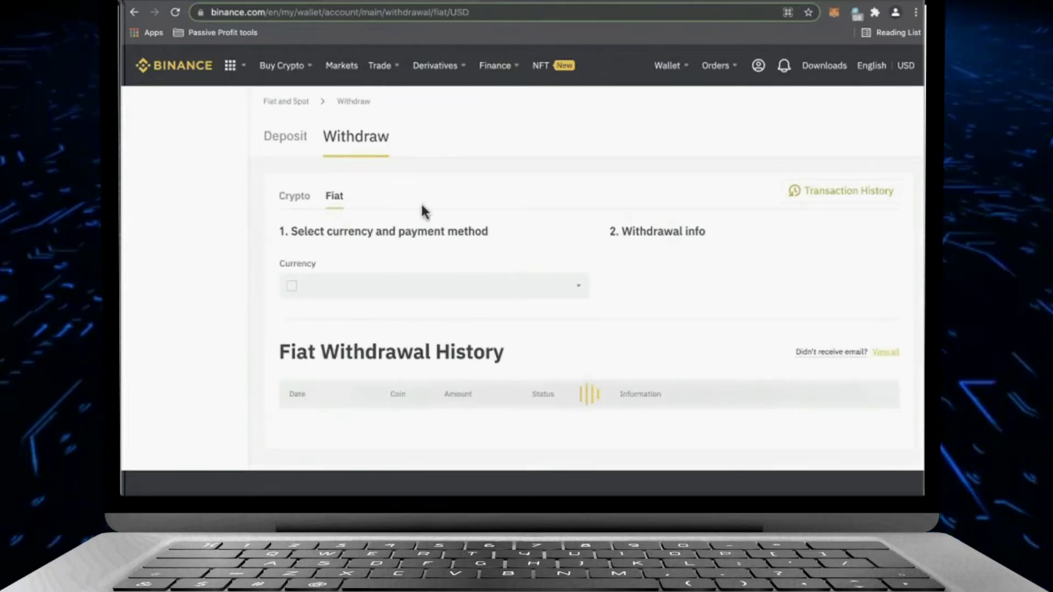
{"action": "left_click", "coordinate": [293, 198]}
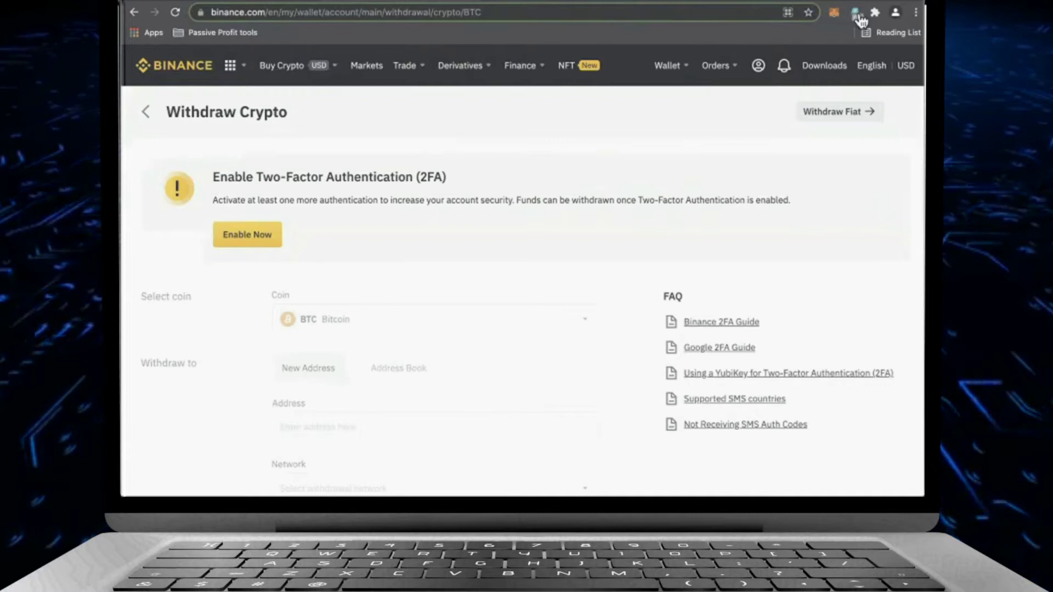
- Check the VPN status and the pending Coinbase send, then open MetaMask
{"action": "left_click", "coordinate": [863, 12]}
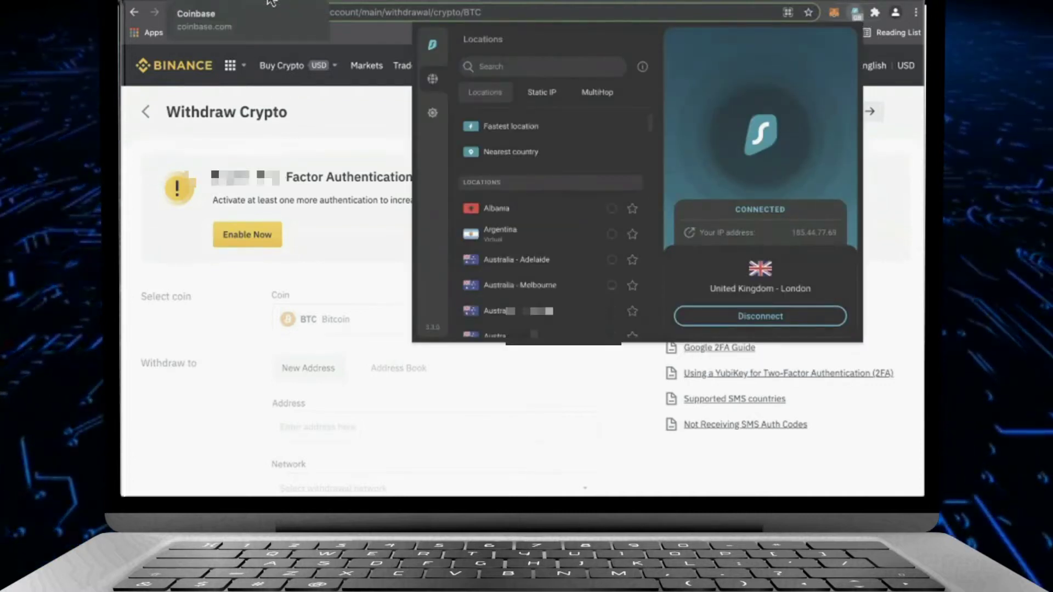
{"action": "left_click", "coordinate": [269, 2]}
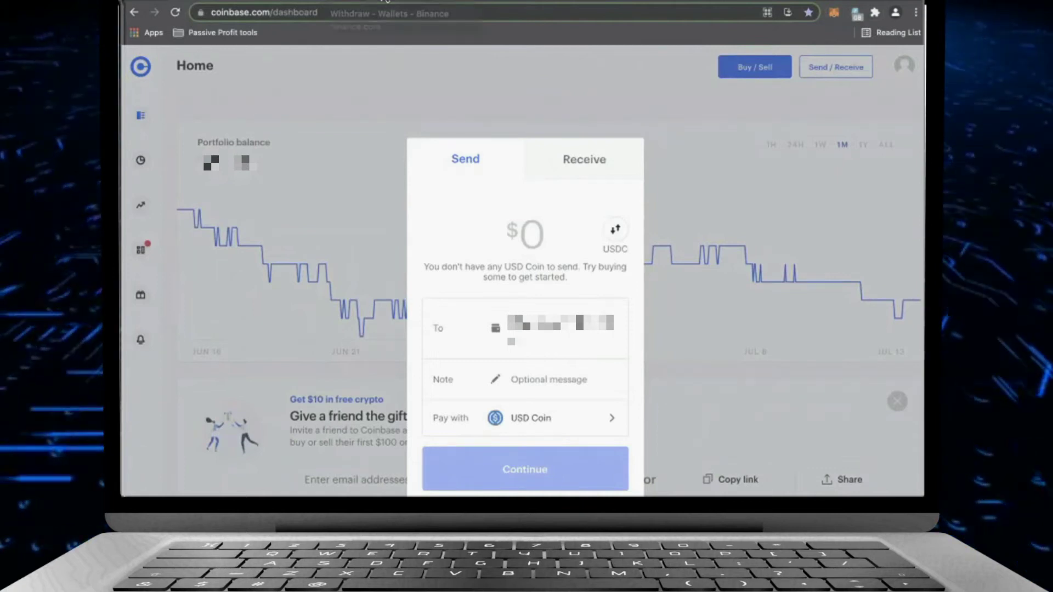
{"action": "left_click", "coordinate": [387, 2]}
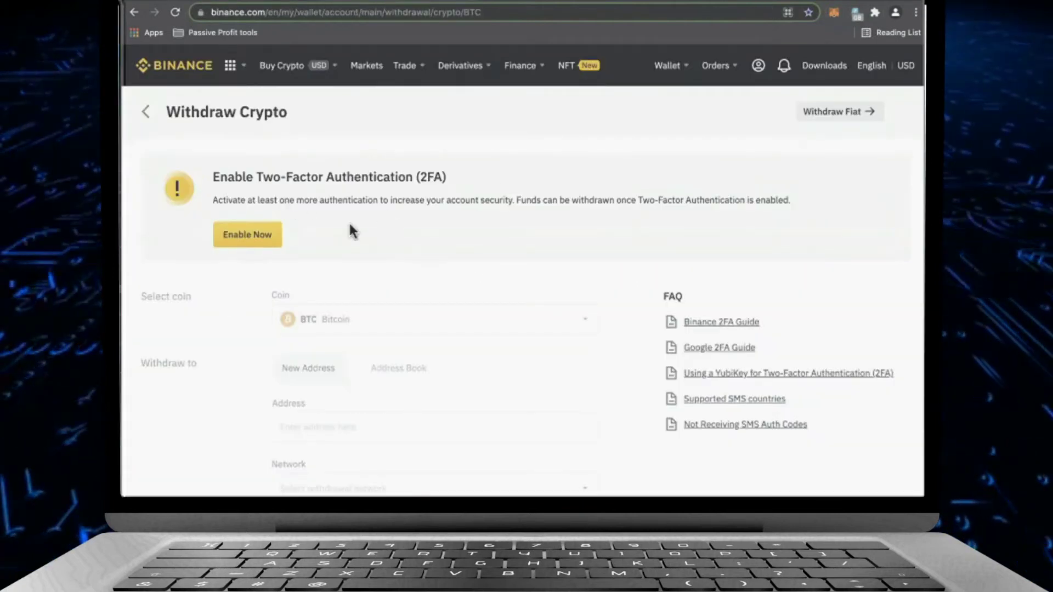
{"action": "scroll", "coordinate": [532, 290], "scroll_direction": "down", "scroll_amount": 3}
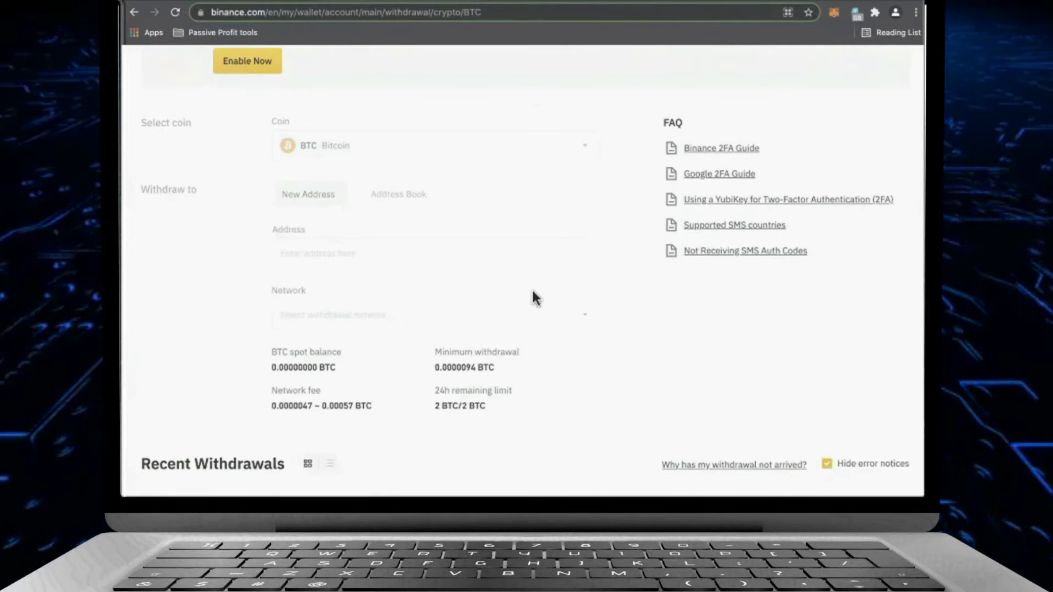
{"action": "scroll", "coordinate": [531, 296], "scroll_direction": "up", "scroll_amount": 2}
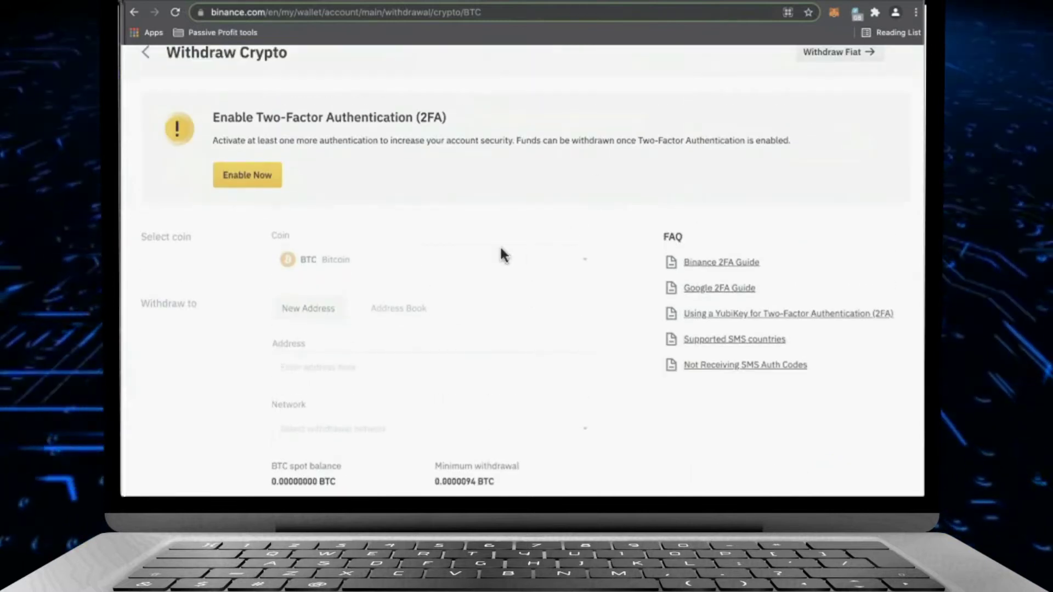
{"action": "left_click", "coordinate": [835, 13]}
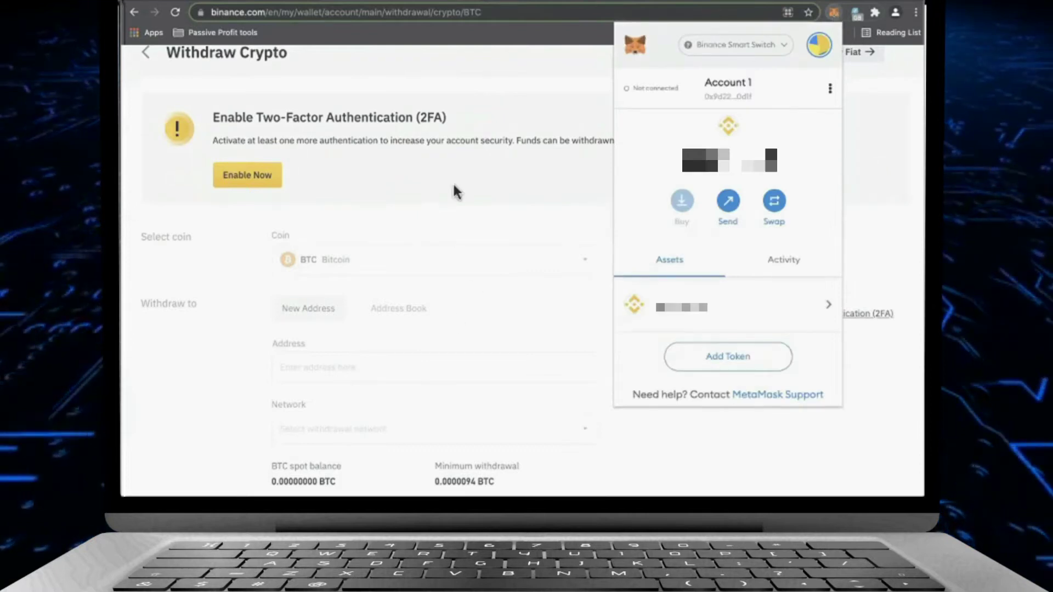
- Start SMS authentication with country code +1 and request the e-mail and SMS verification codes
{"action": "left_click", "coordinate": [417, 143]}
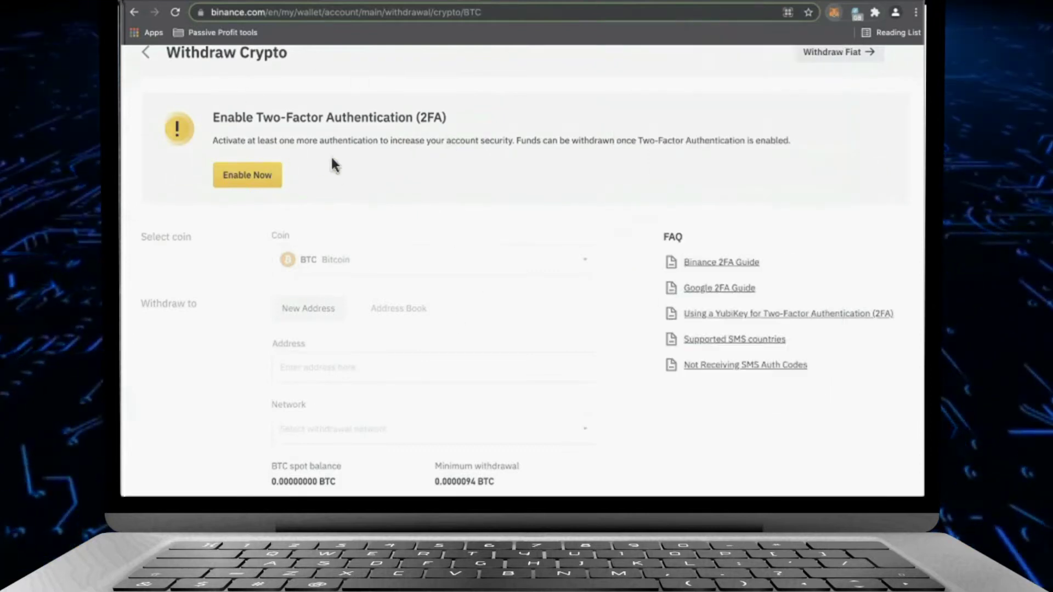
{"action": "left_click", "coordinate": [260, 183]}
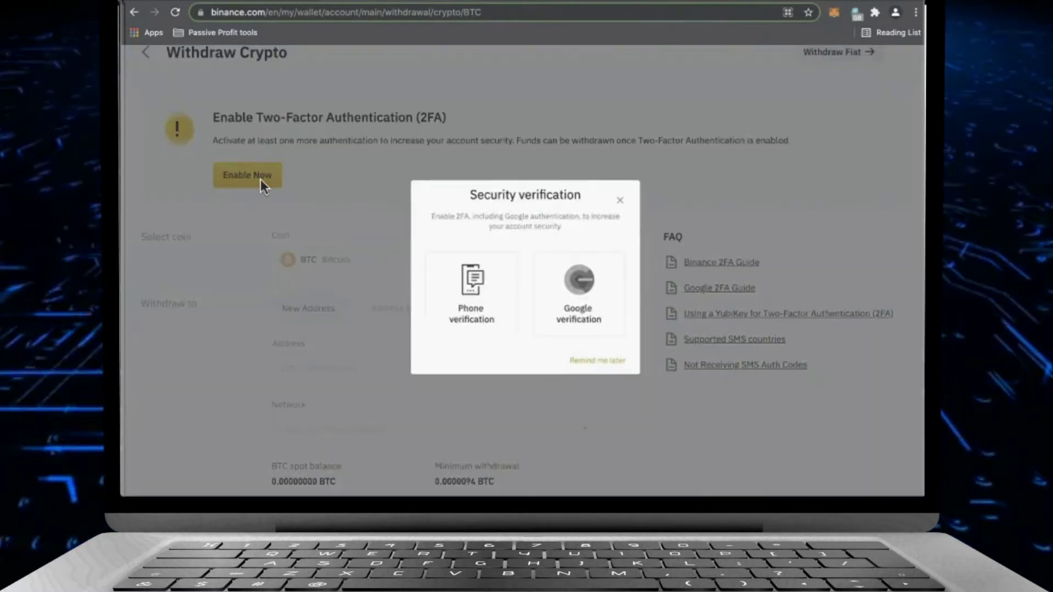
{"action": "left_click", "coordinate": [472, 303]}
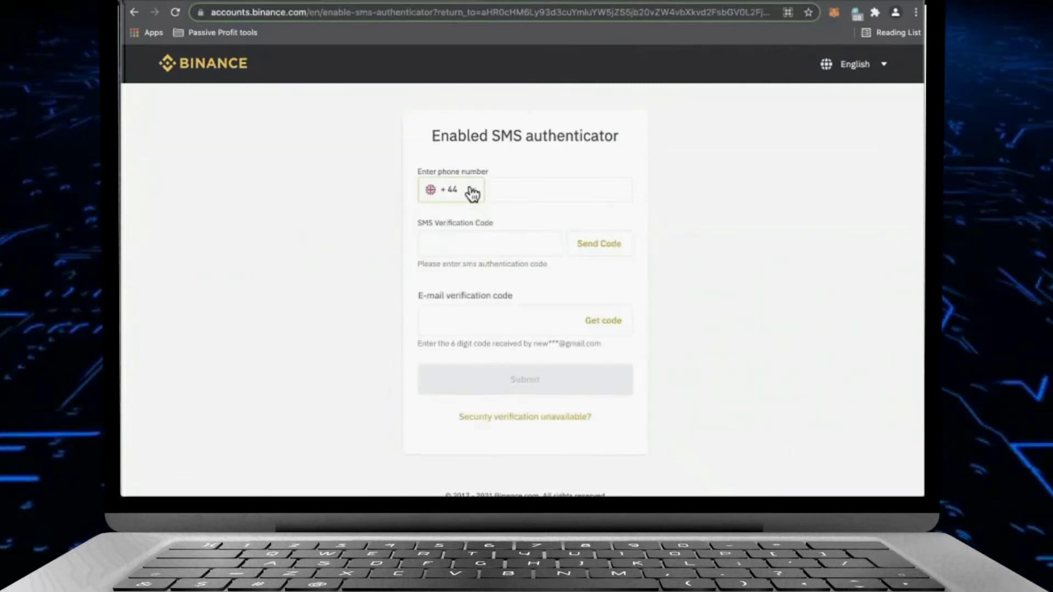
{"action": "left_click", "coordinate": [522, 186]}
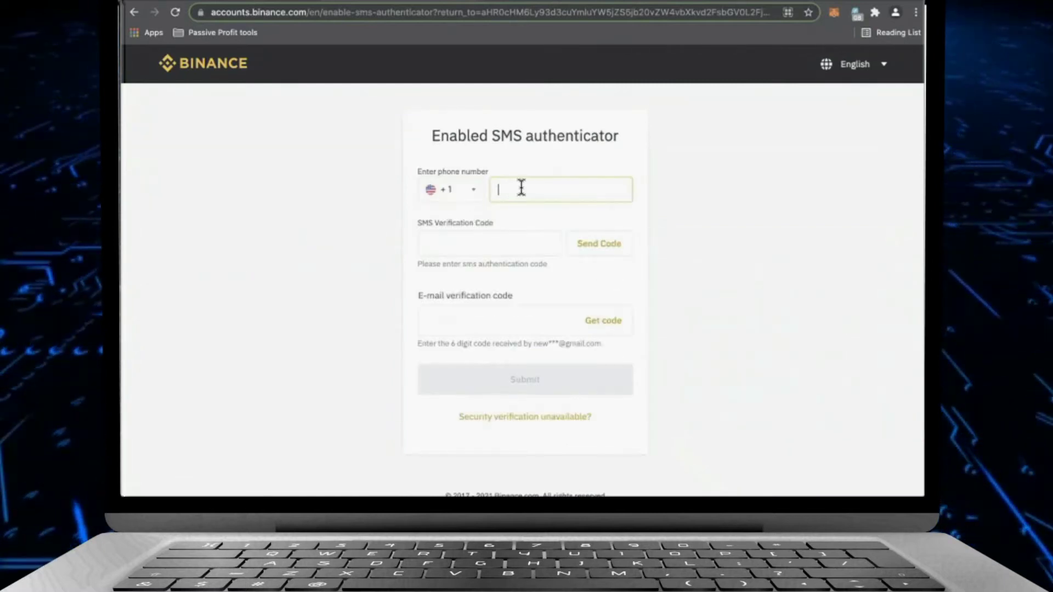
{"action": "left_click", "coordinate": [594, 248]}
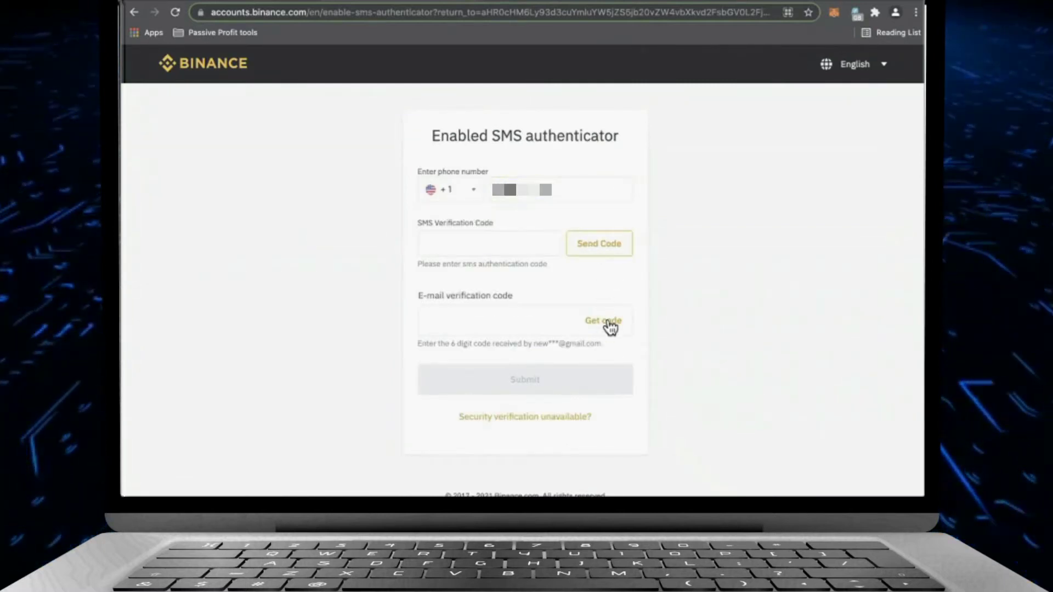
{"action": "left_click", "coordinate": [604, 322]}
{"action": "left_click", "coordinate": [503, 243]}
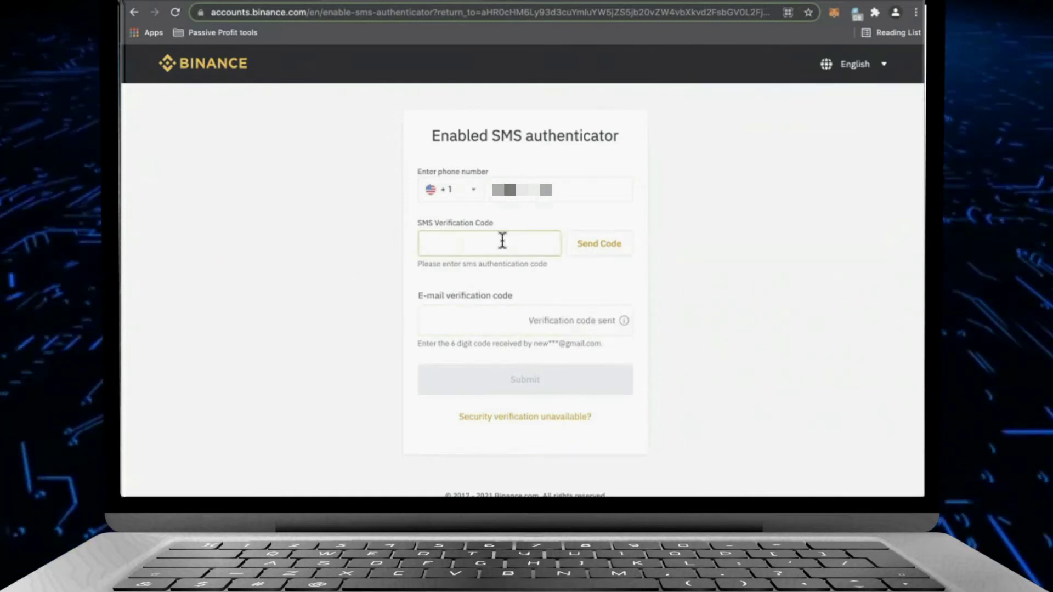
{"action": "left_click", "coordinate": [652, 1]}
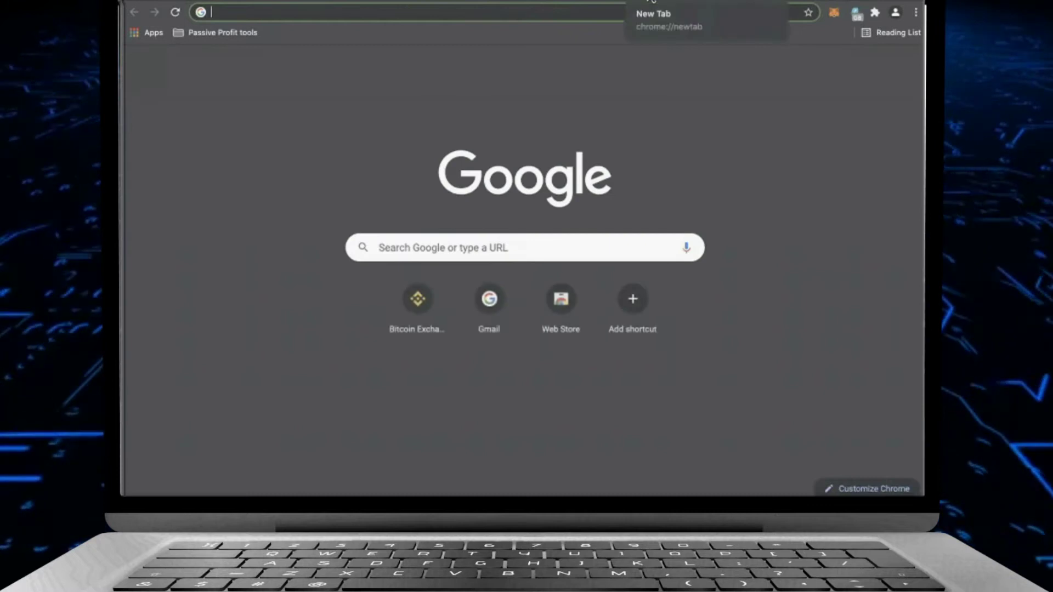
- Load binance.com by entering 'binance' in the address bar and head to the account login
{"action": "type", "text": "binance"}
{"action": "key", "text": "Return"}
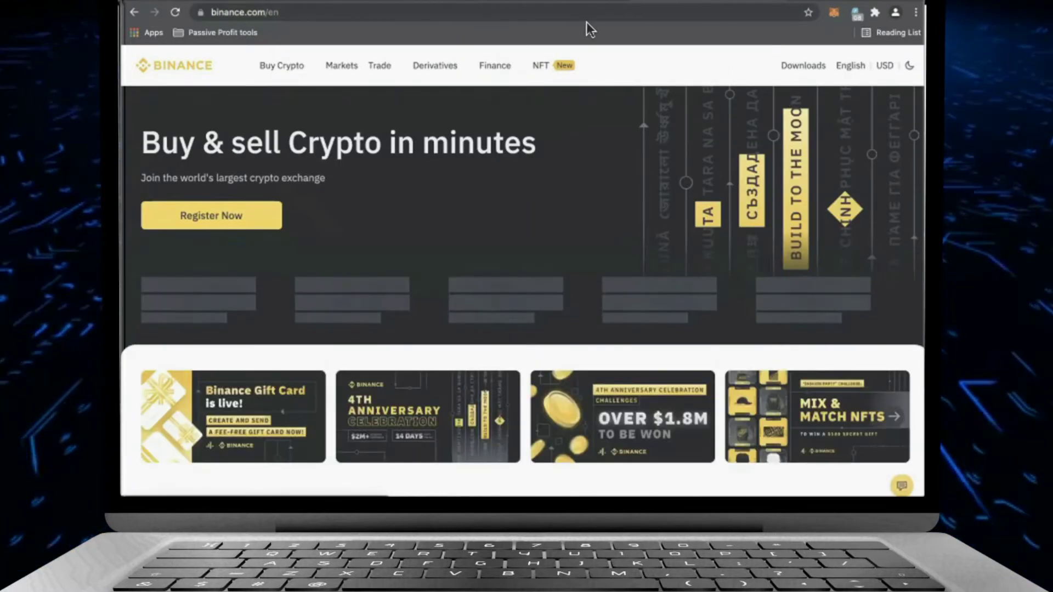
{"action": "mouse_move", "coordinate": [676, 54]}
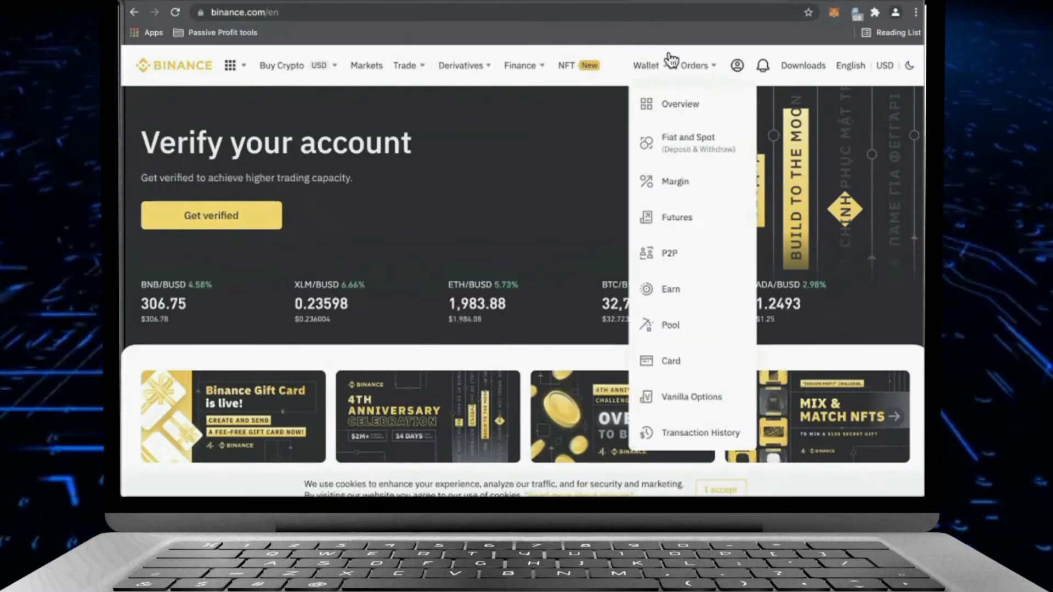
{"action": "mouse_move", "coordinate": [738, 67]}
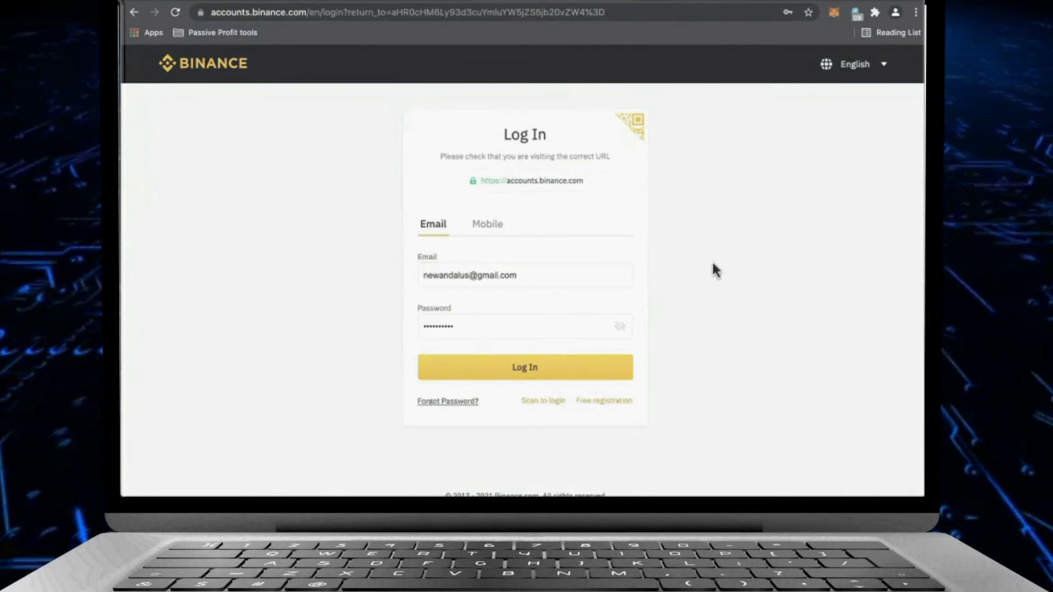
- Log in to Binance, solve the slider puzzle, and request the e-mail verification code
{"action": "left_click", "coordinate": [524, 373]}
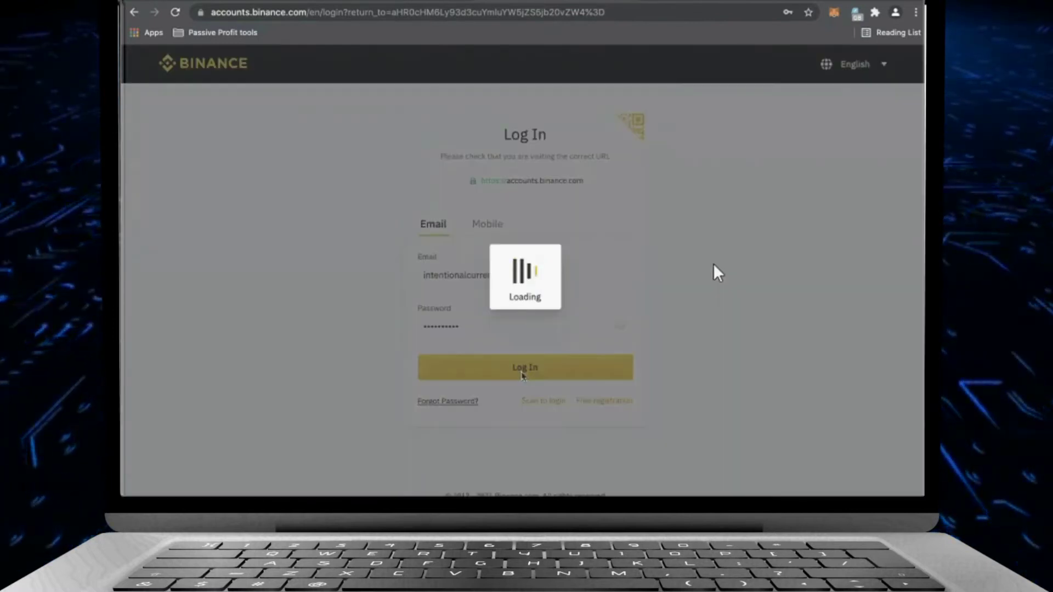
{"action": "left_click_drag", "start_coordinate": [437, 346], "coordinate": [605, 347]}
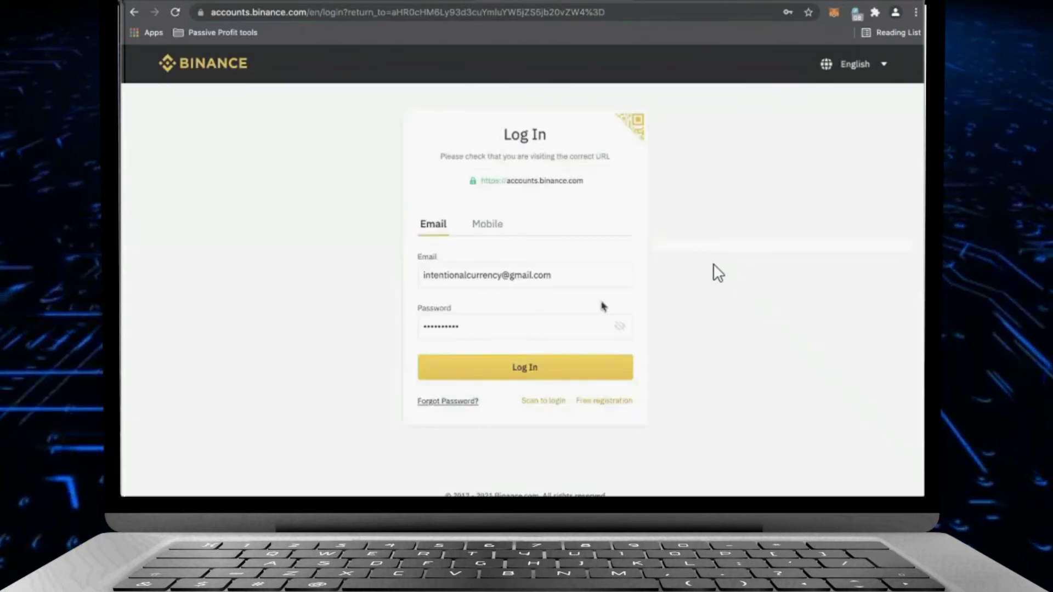
{"action": "left_click", "coordinate": [594, 312]}
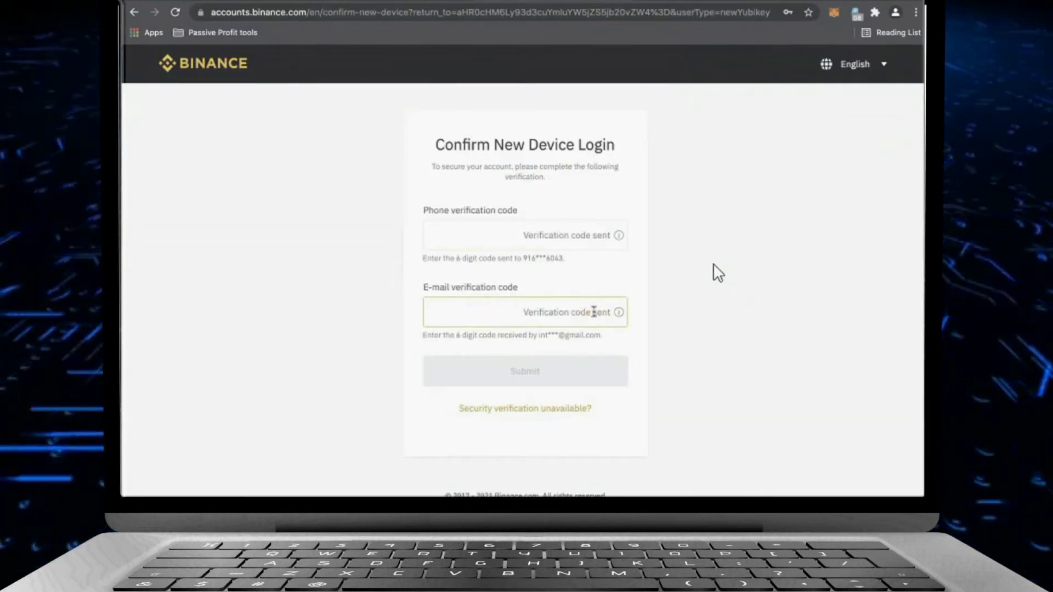
- Submit the phone and e-mail verification codes, then go to the crypto withdrawal page
{"action": "left_click", "coordinate": [468, 235]}
{"action": "key", "text": "Tab"}
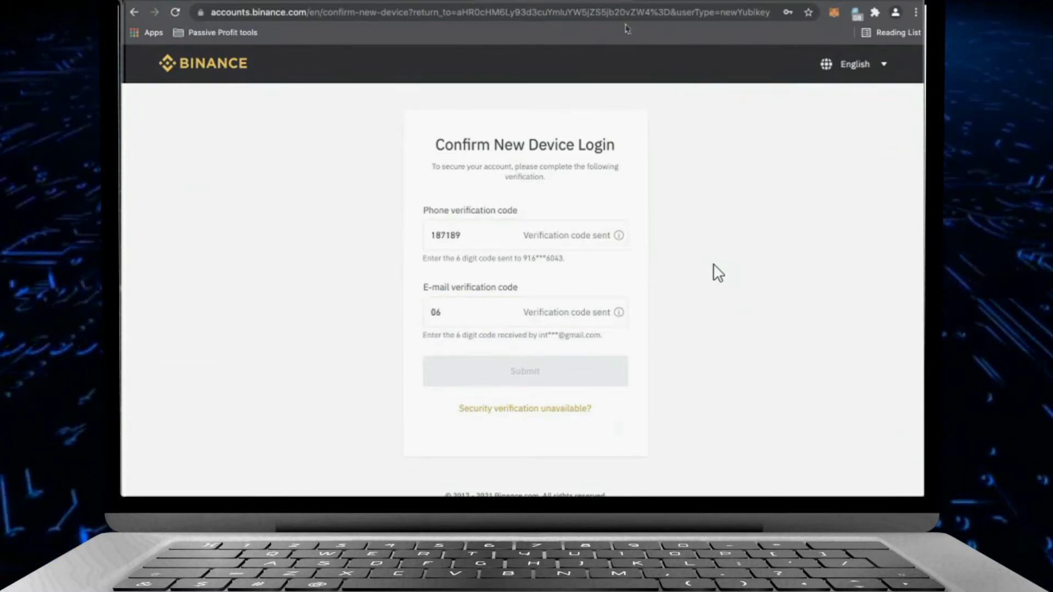
{"action": "left_click", "coordinate": [543, 371]}
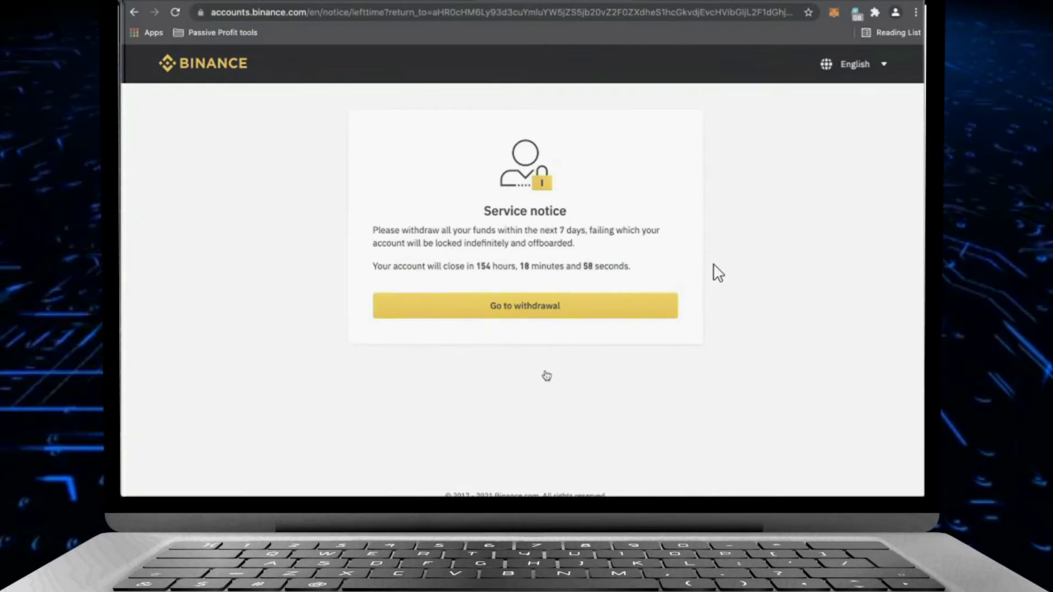
{"action": "left_click", "coordinate": [548, 308]}
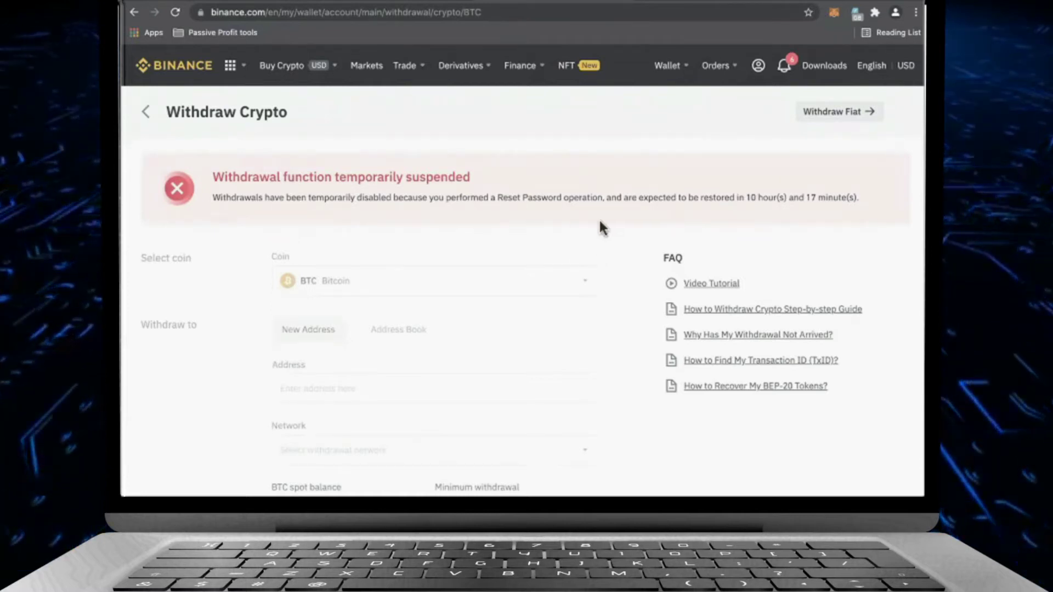
- Scroll the Binance wallet overview and bring up the MetaMask extension popup
{"action": "scroll", "coordinate": [591, 268], "scroll_direction": "down", "scroll_amount": 4}
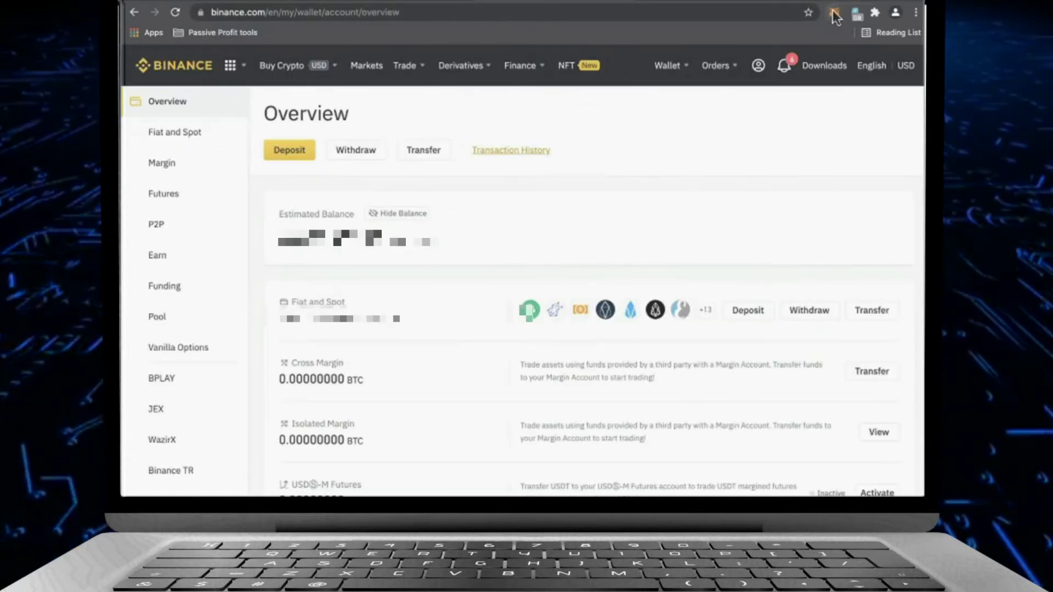
{"action": "left_click", "coordinate": [835, 13]}
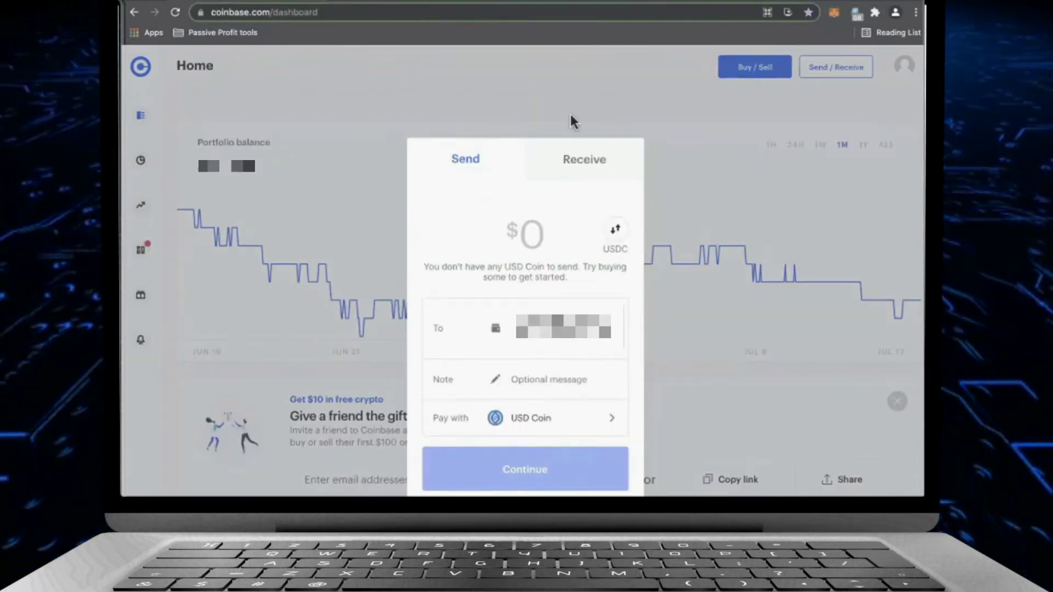
- Buy USDC paid with the VISA card and view the 711.61 USDC purchase in the wallet
{"action": "left_click", "coordinate": [561, 73]}
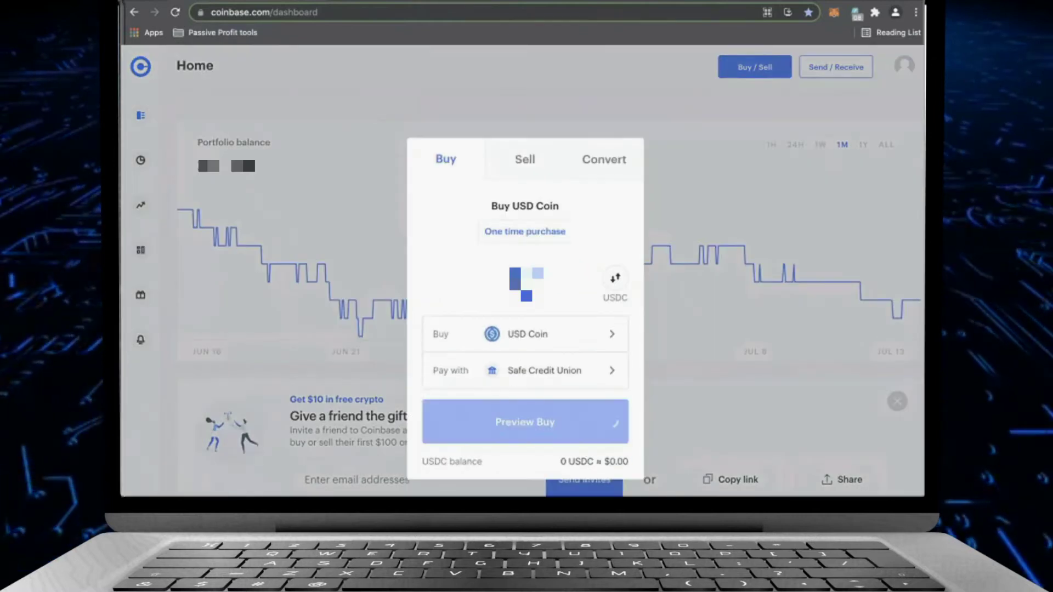
{"action": "type", "text": "00"}
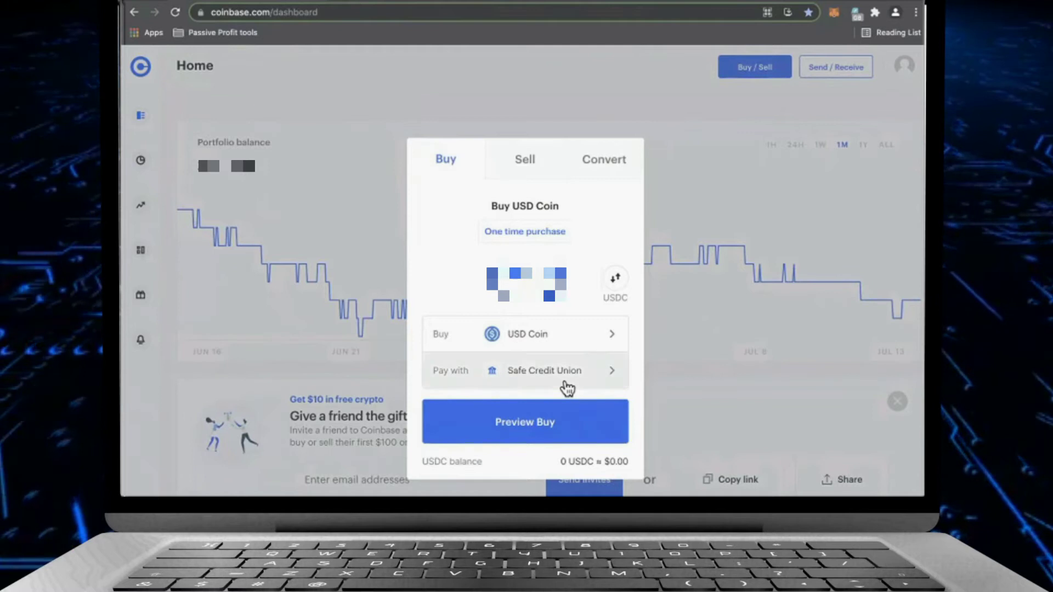
{"action": "left_click", "coordinate": [565, 381]}
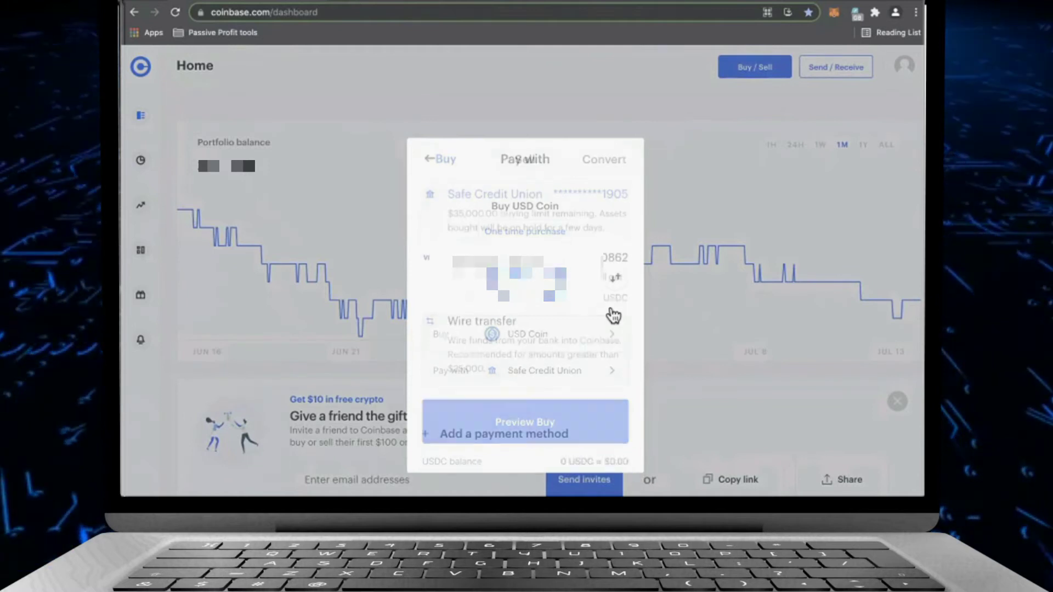
{"action": "left_click", "coordinate": [606, 259]}
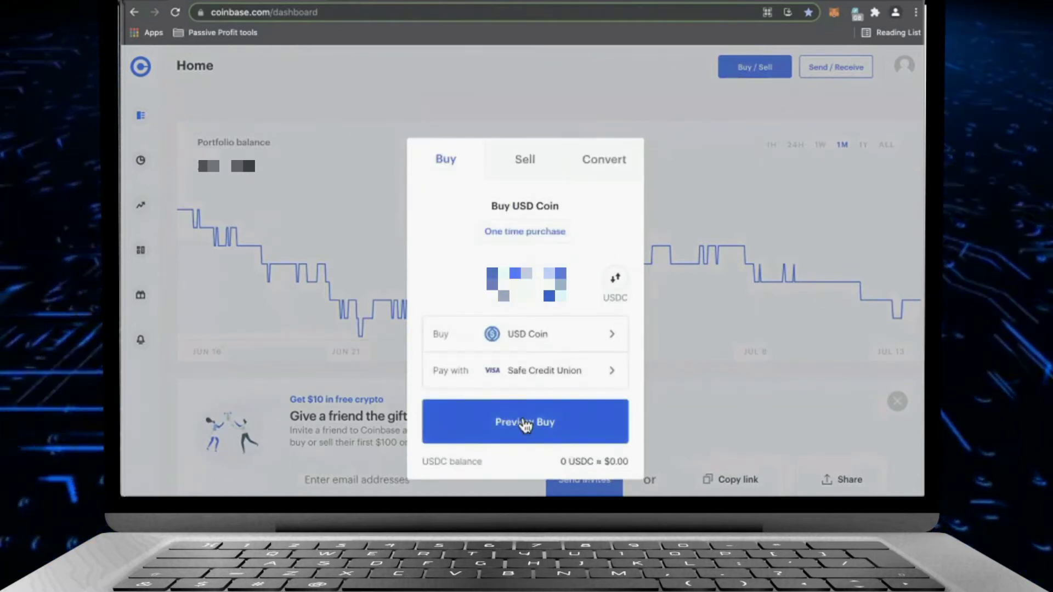
{"action": "left_click", "coordinate": [545, 423]}
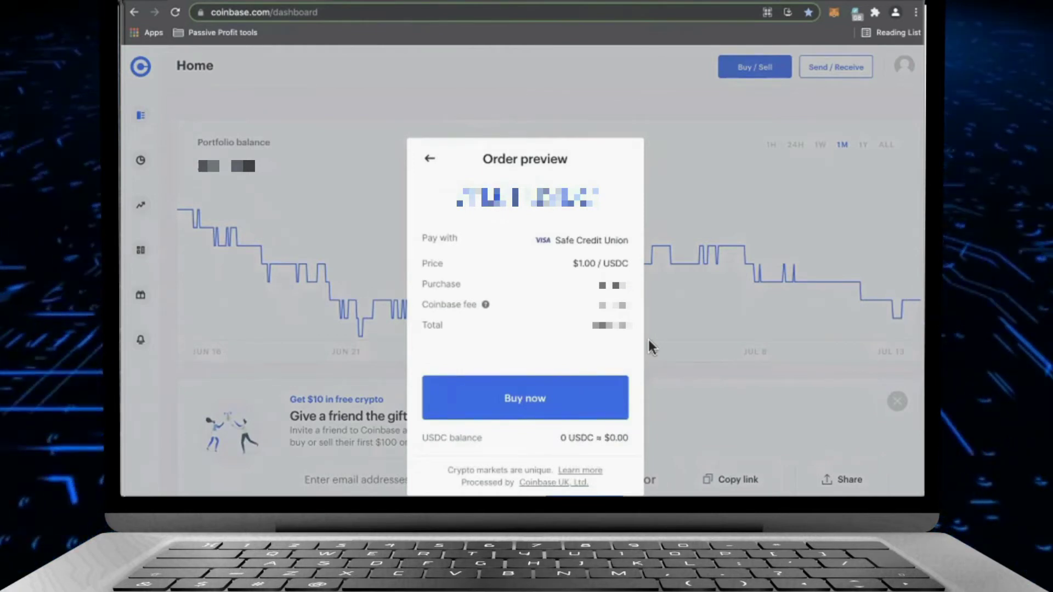
{"action": "left_click", "coordinate": [564, 412]}
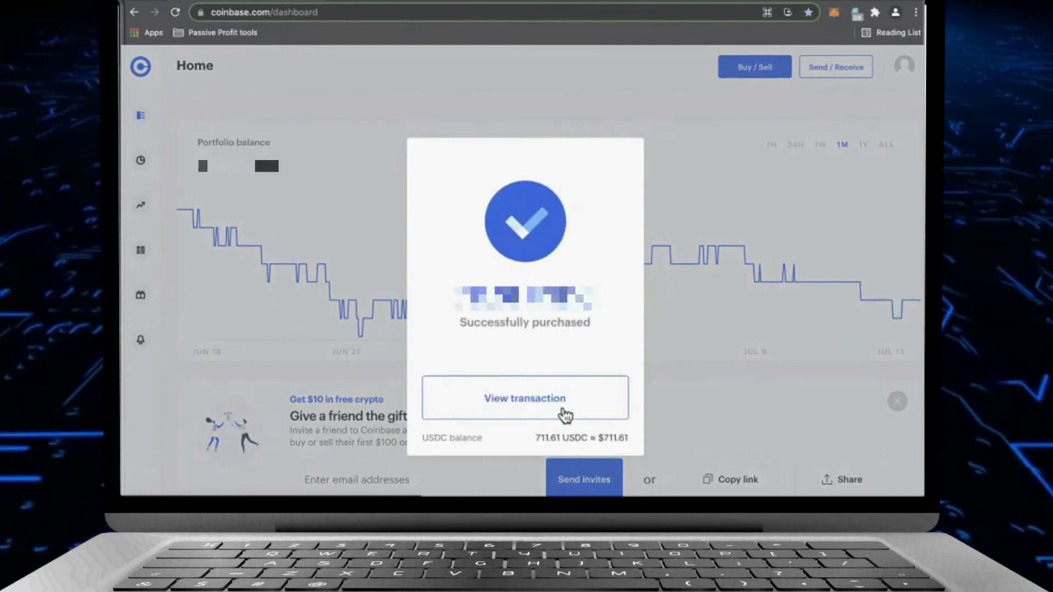
{"action": "left_click", "coordinate": [563, 410]}
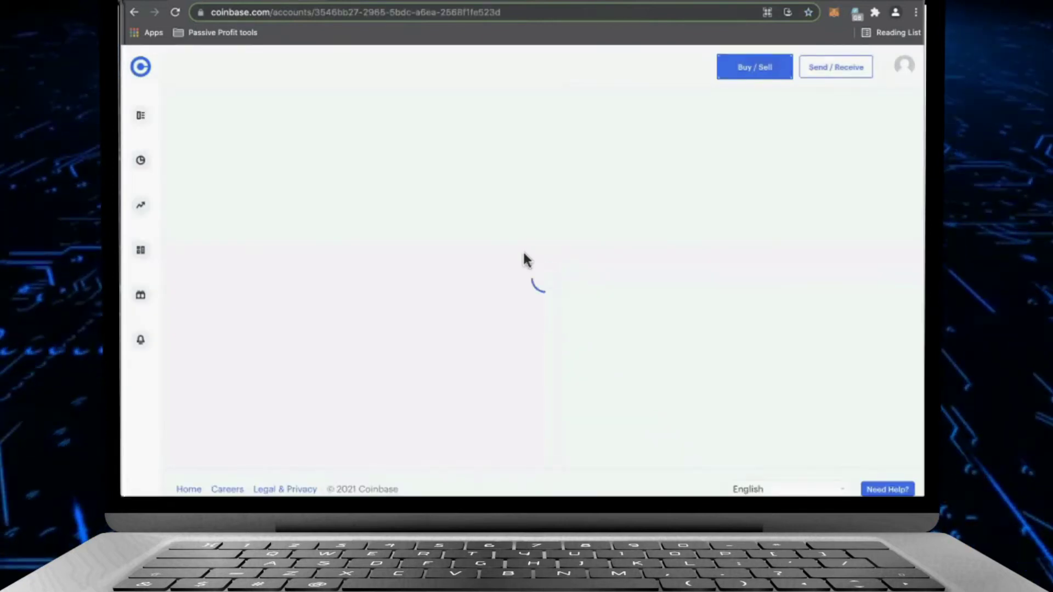
- Log out of Binance from the profile menu and return to the Binance homepage tab
{"action": "left_click", "coordinate": [555, 1]}
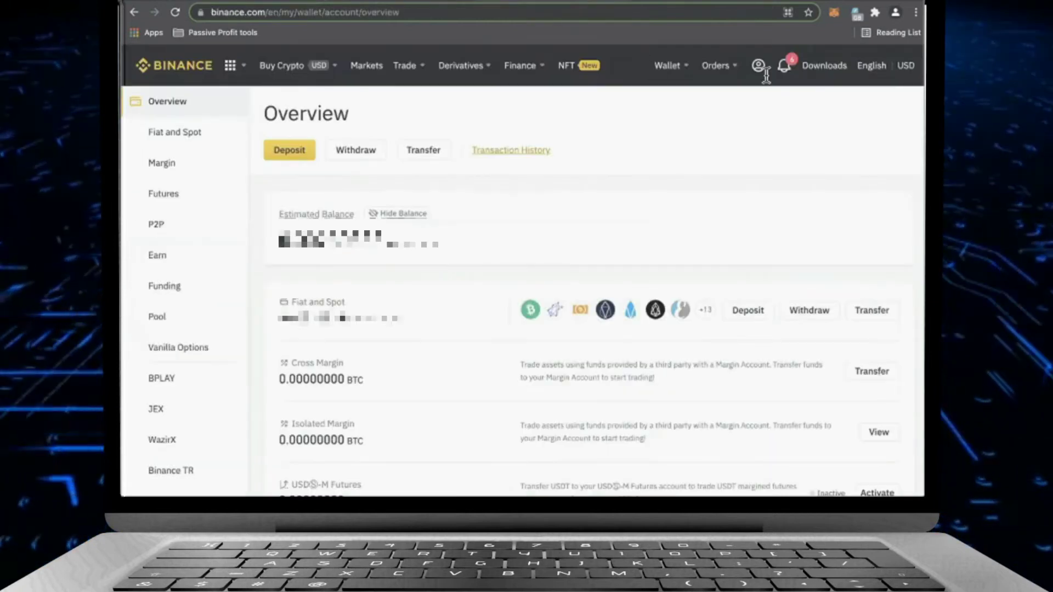
{"action": "mouse_move", "coordinate": [761, 71]}
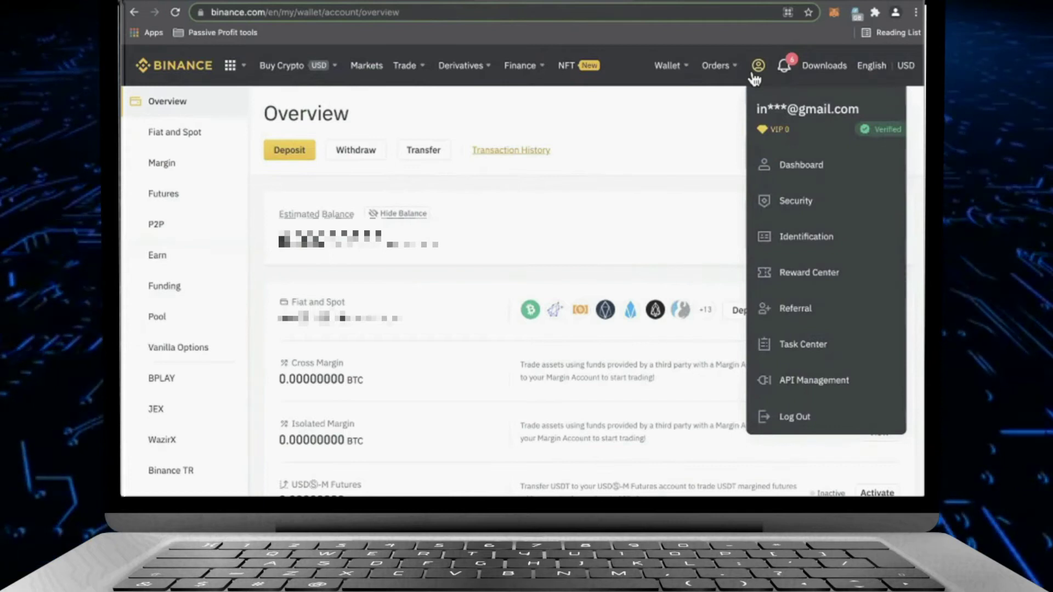
{"action": "left_click", "coordinate": [801, 417]}
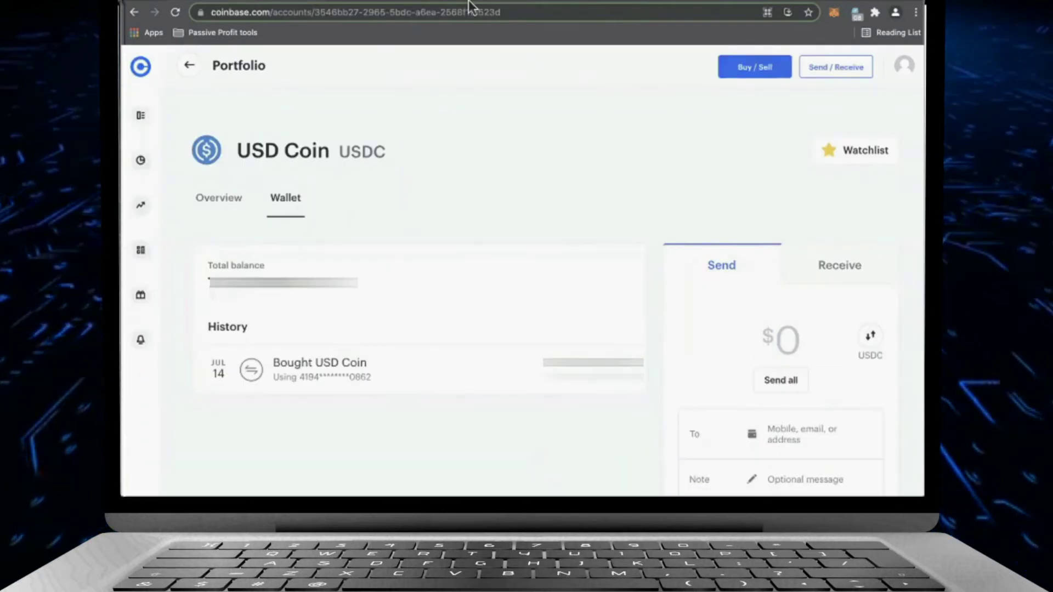
{"action": "left_click", "coordinate": [543, 4]}
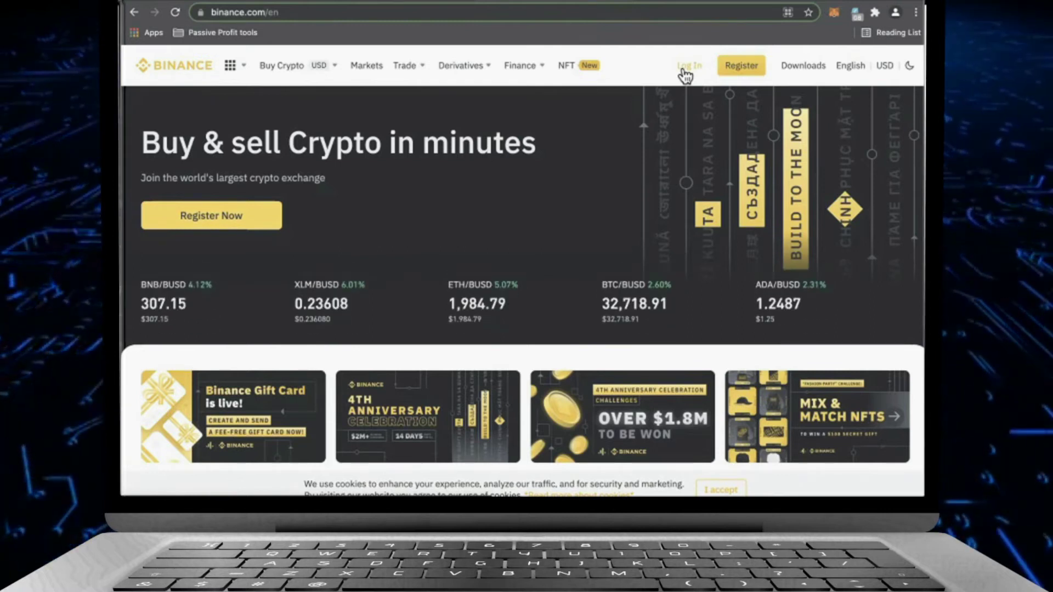
- Sign back in to Binance and show the list of 34 pending notifications
{"action": "left_click", "coordinate": [684, 74]}
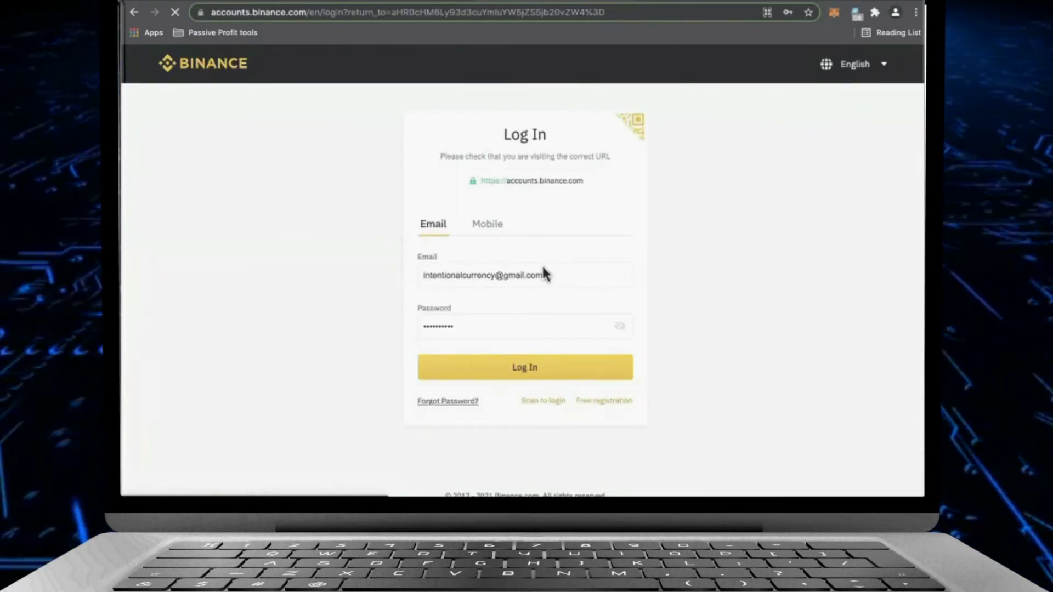
{"action": "left_click", "coordinate": [545, 372]}
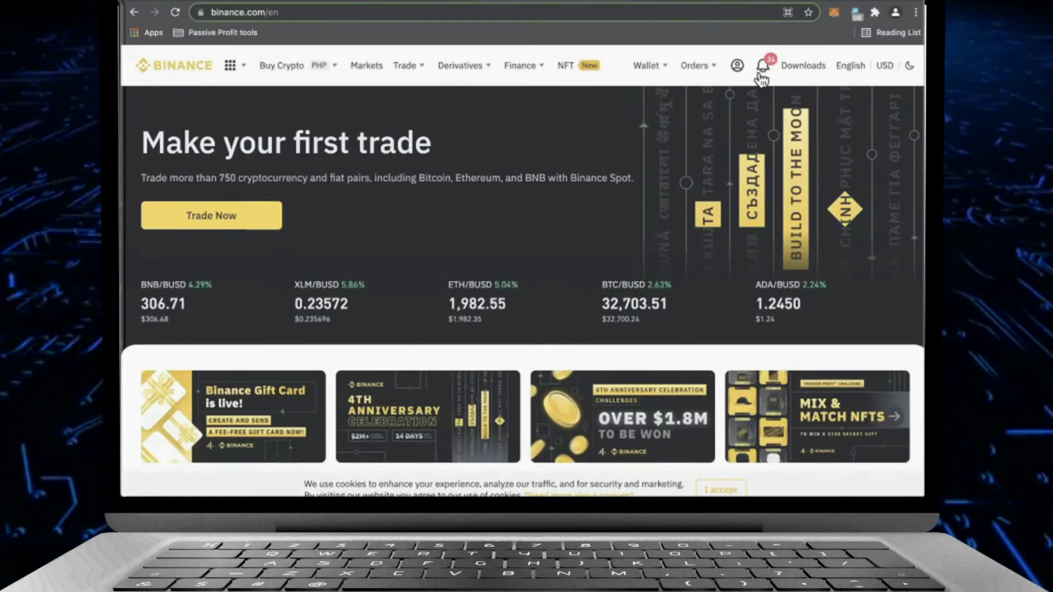
{"action": "mouse_move", "coordinate": [761, 77]}
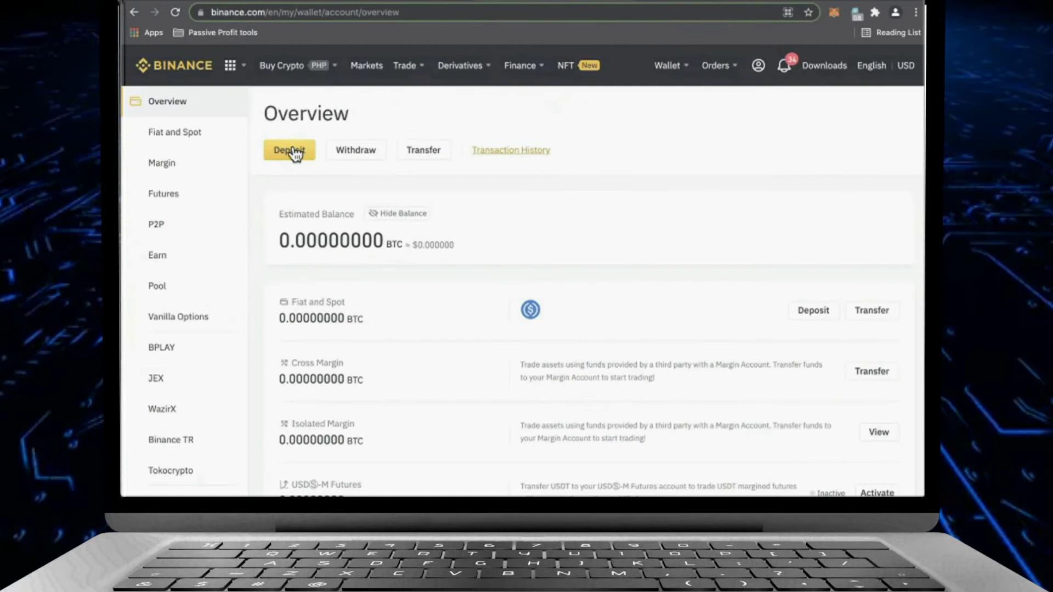
- Copy Binance's USDC deposit address on the ERC20 network, then return to Coinbase's USD Coin wallet
{"action": "left_click", "coordinate": [290, 148]}
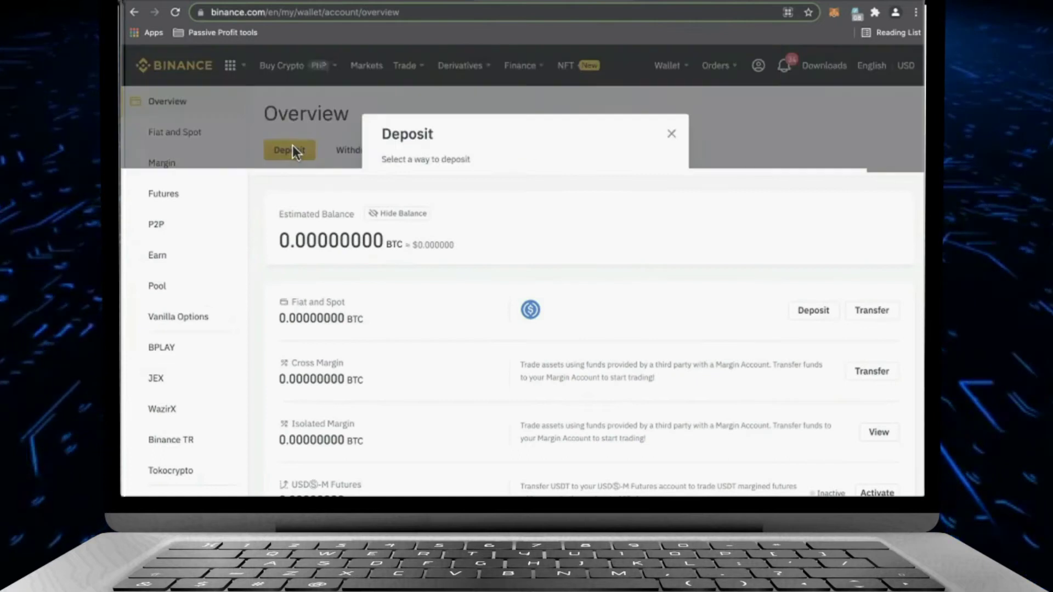
{"action": "left_click", "coordinate": [481, 224]}
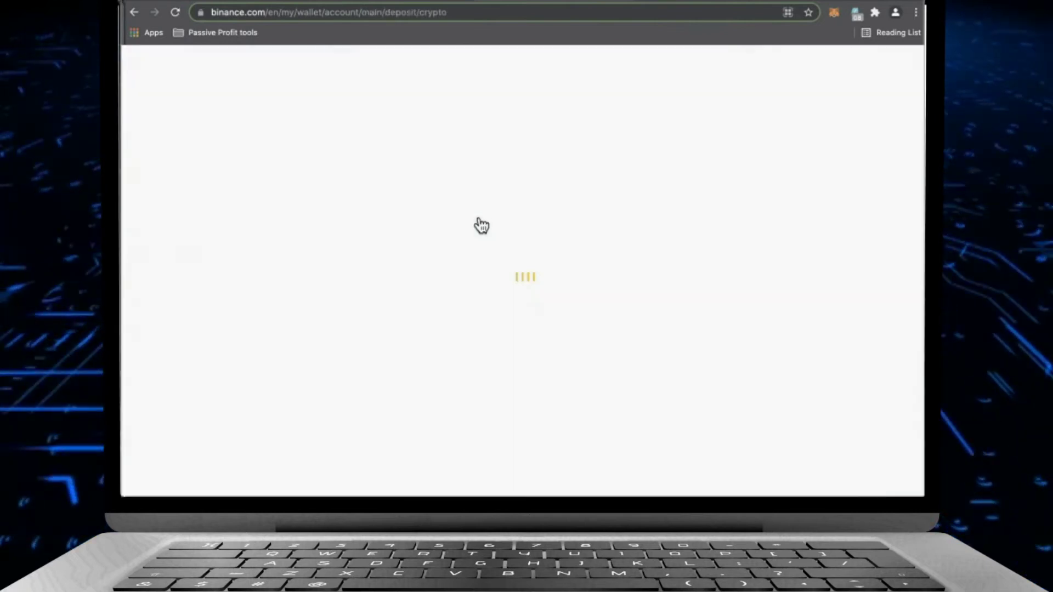
{"action": "type", "text": "usd"}
{"action": "left_click", "coordinate": [466, 354]}
{"action": "left_click", "coordinate": [441, 261]}
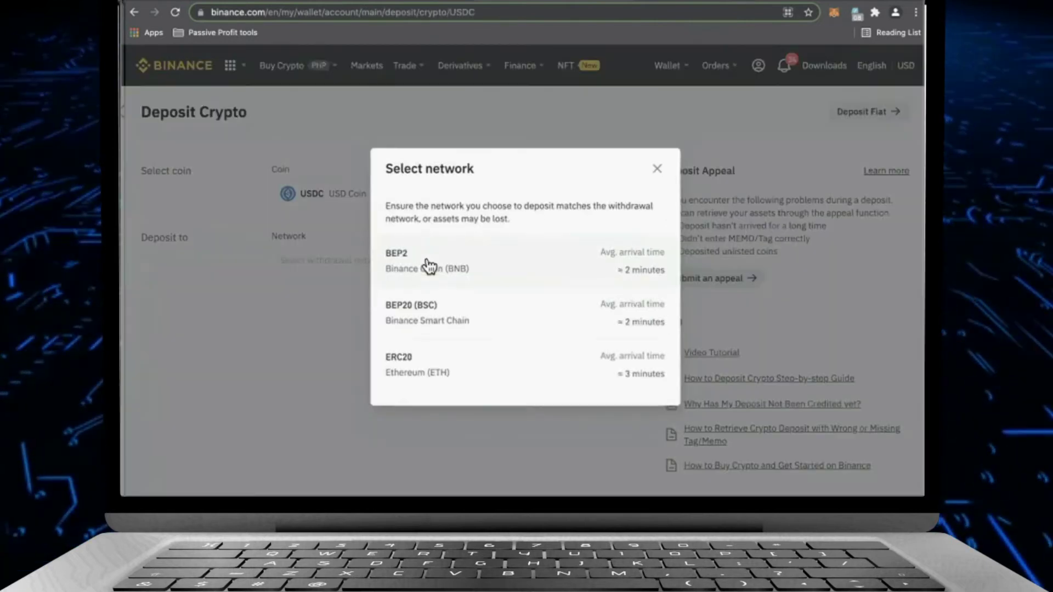
{"action": "left_click", "coordinate": [443, 376]}
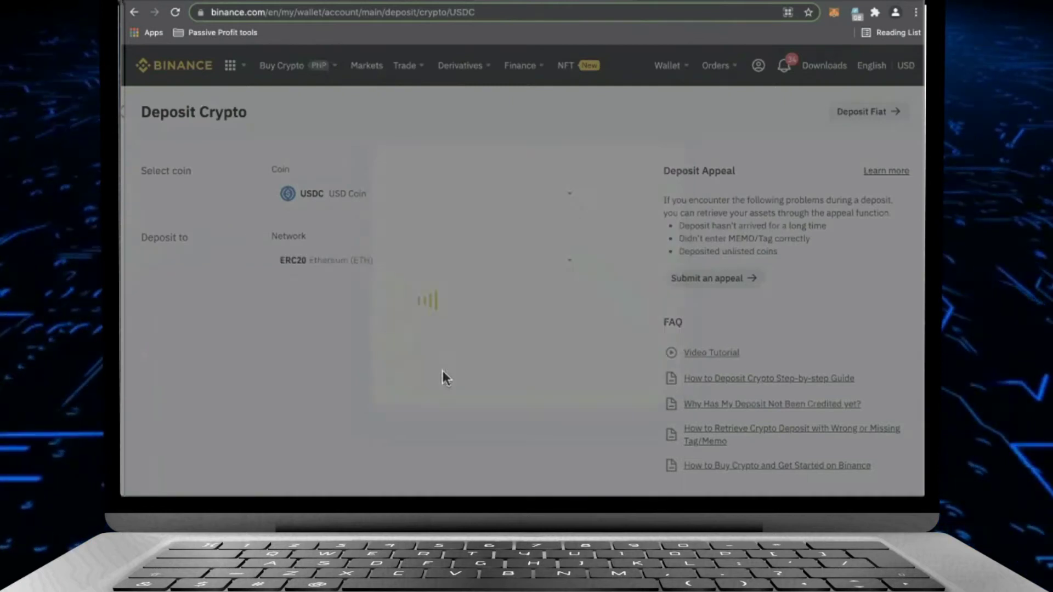
{"action": "left_click", "coordinate": [524, 318]}
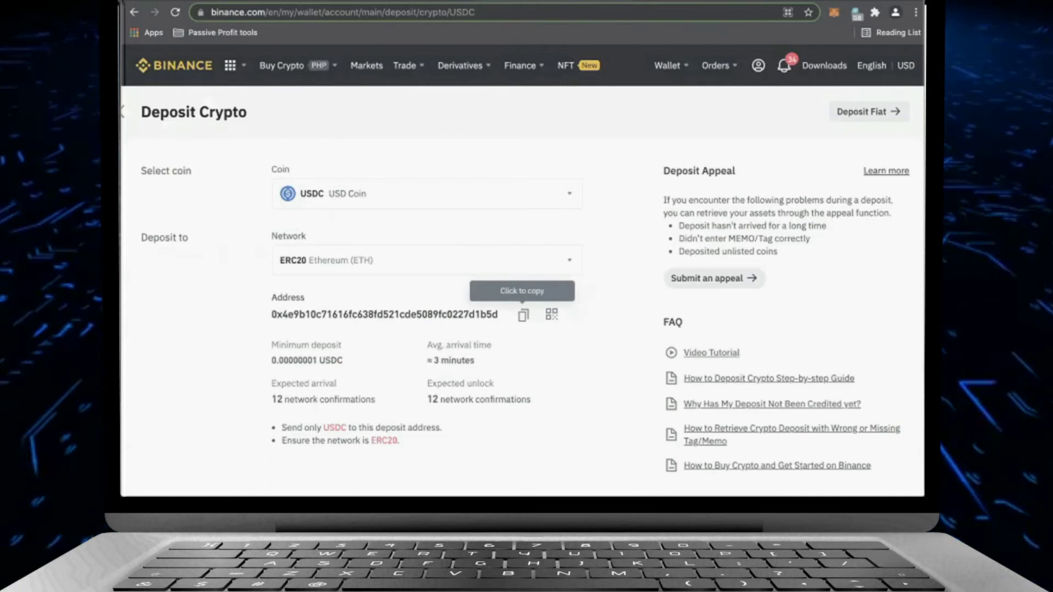
{"action": "left_click", "coordinate": [244, 3]}
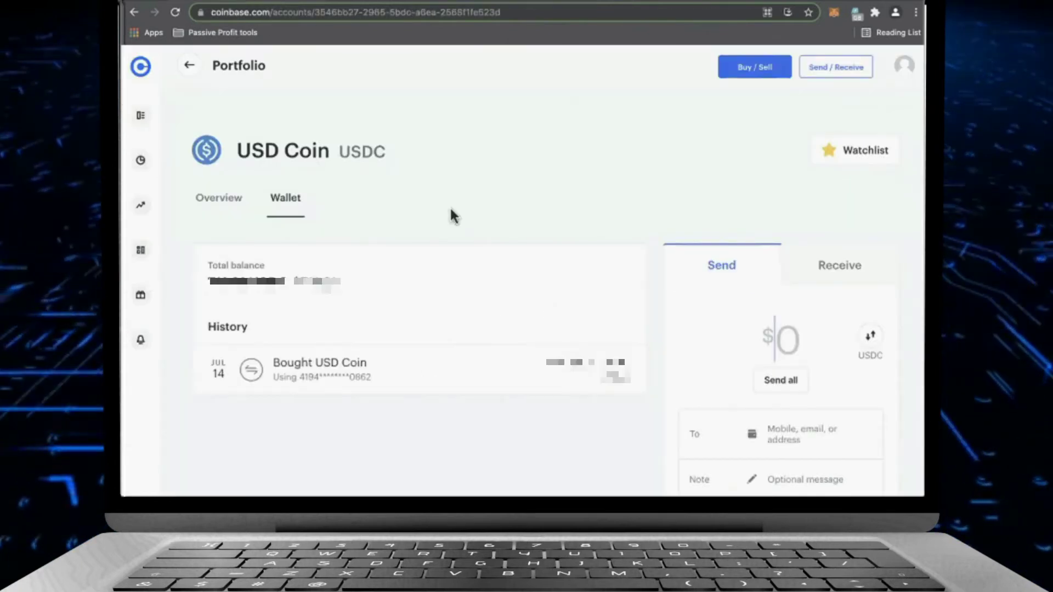
- Send all USDC to the pasted Binance deposit address and enter the 2-step verification code
{"action": "left_click", "coordinate": [827, 64]}
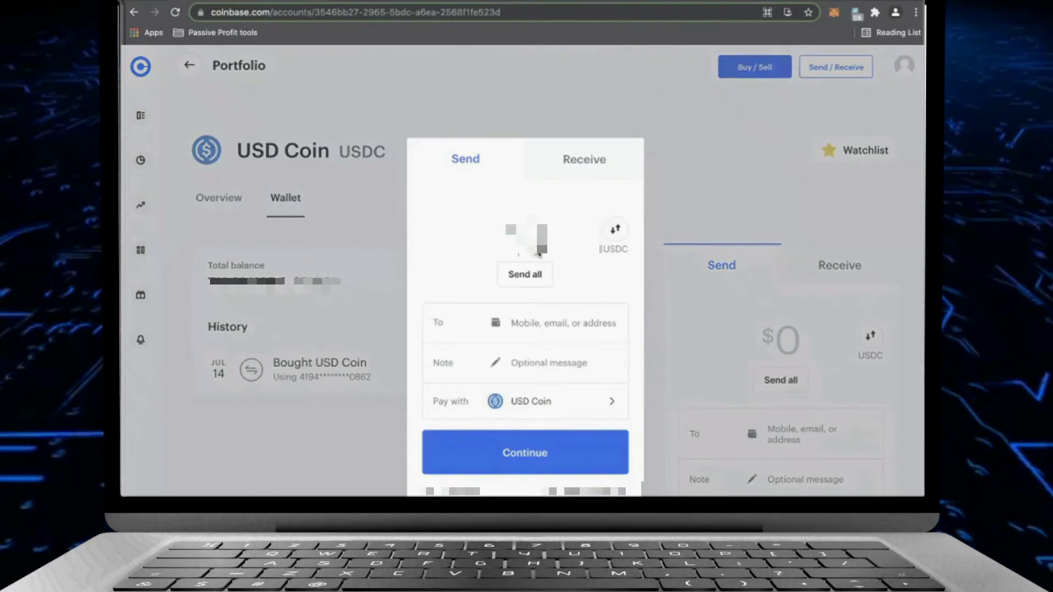
{"action": "left_click", "coordinate": [527, 274]}
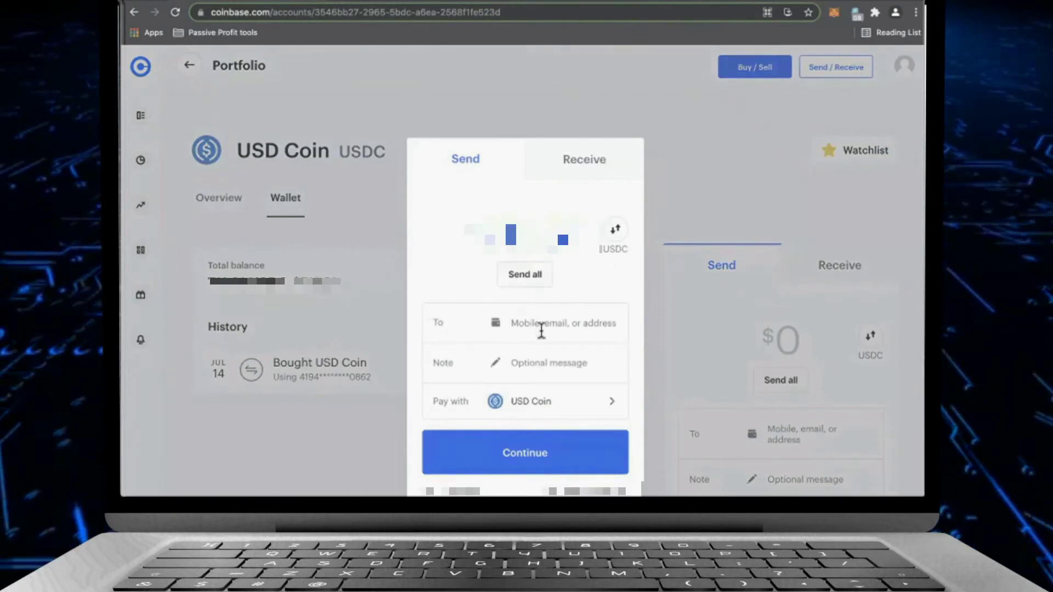
{"action": "right_click", "coordinate": [542, 328]}
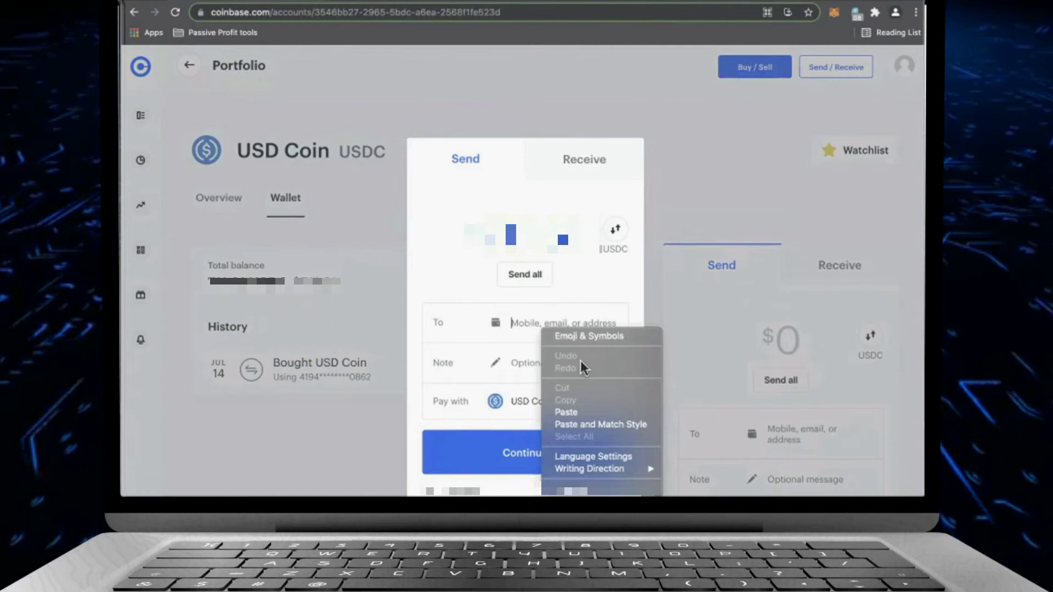
{"action": "left_click", "coordinate": [585, 415]}
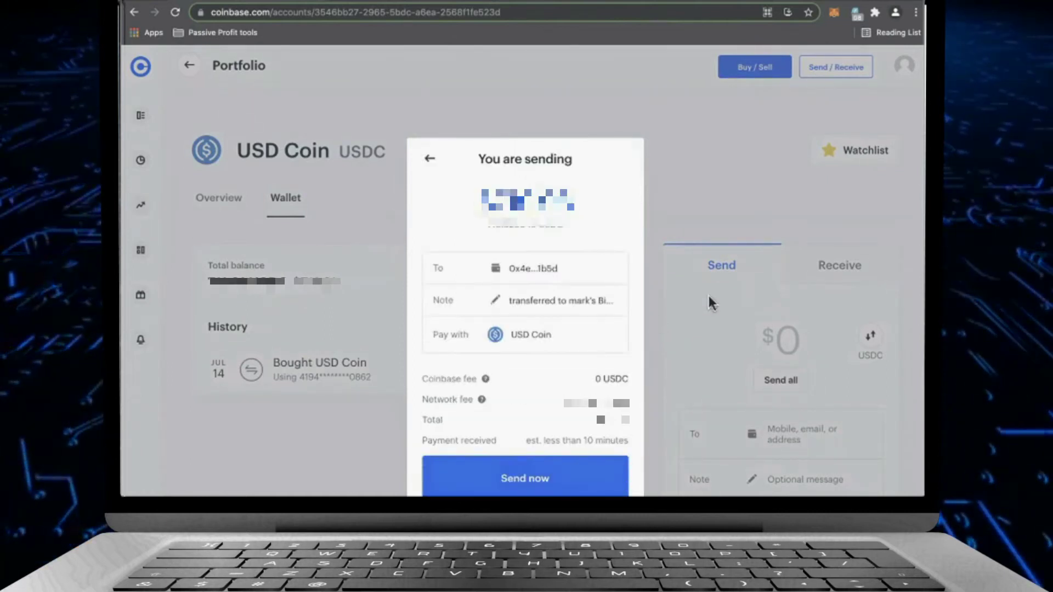
{"action": "left_click", "coordinate": [521, 479]}
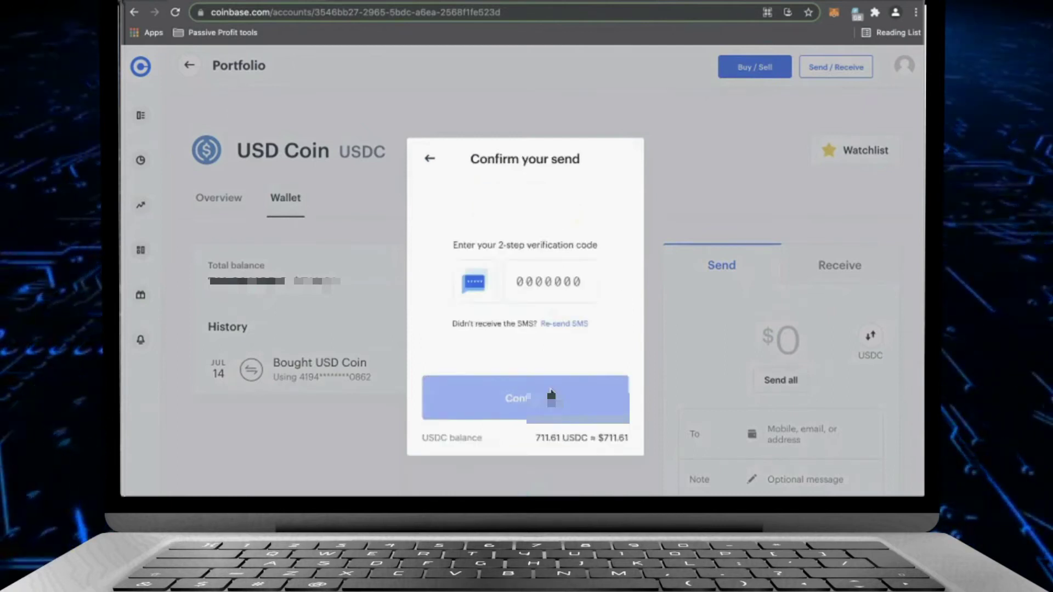
{"action": "left_click", "coordinate": [532, 280]}
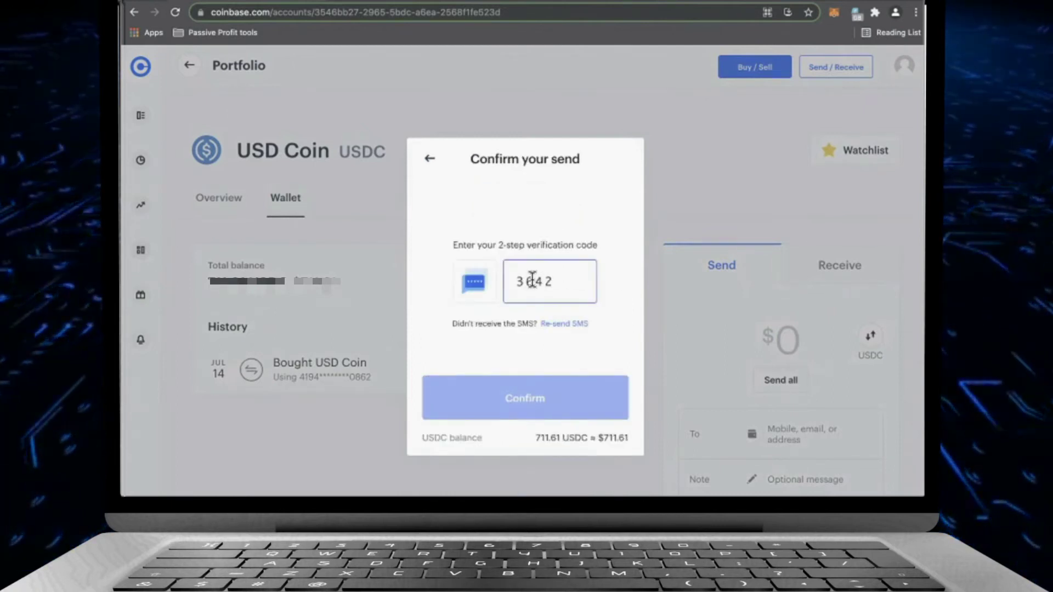
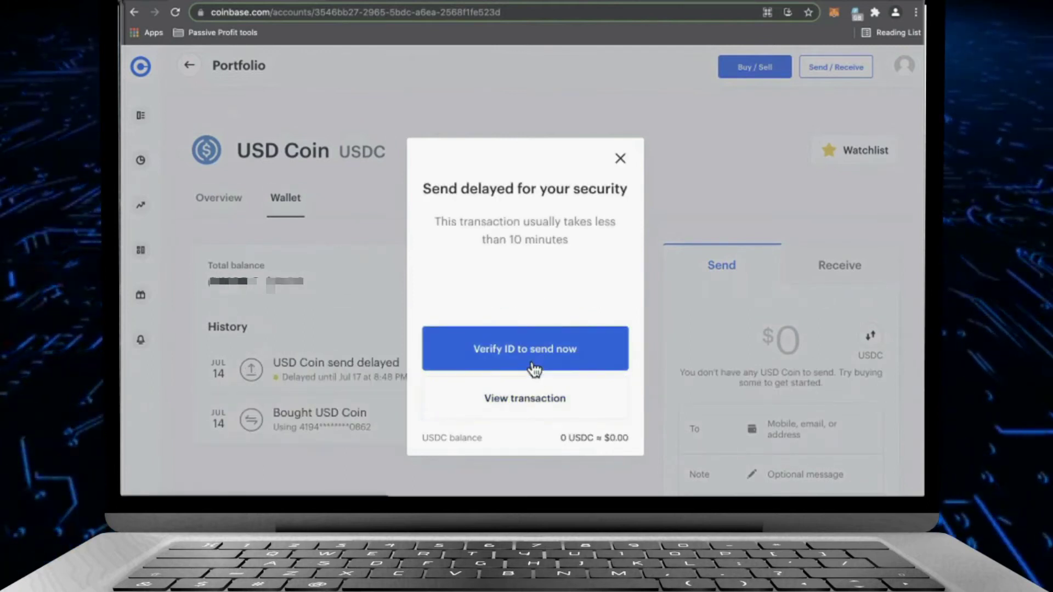
- Review the delayed send and its Document + Photo ID verification page, then return Home
{"action": "left_click", "coordinate": [515, 399]}
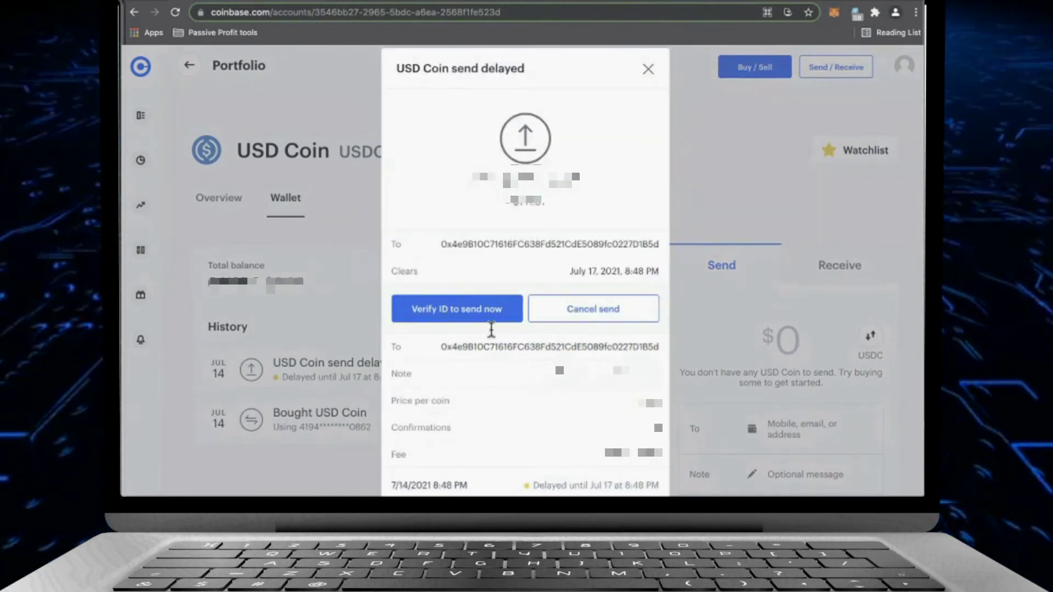
{"action": "left_click", "coordinate": [475, 317]}
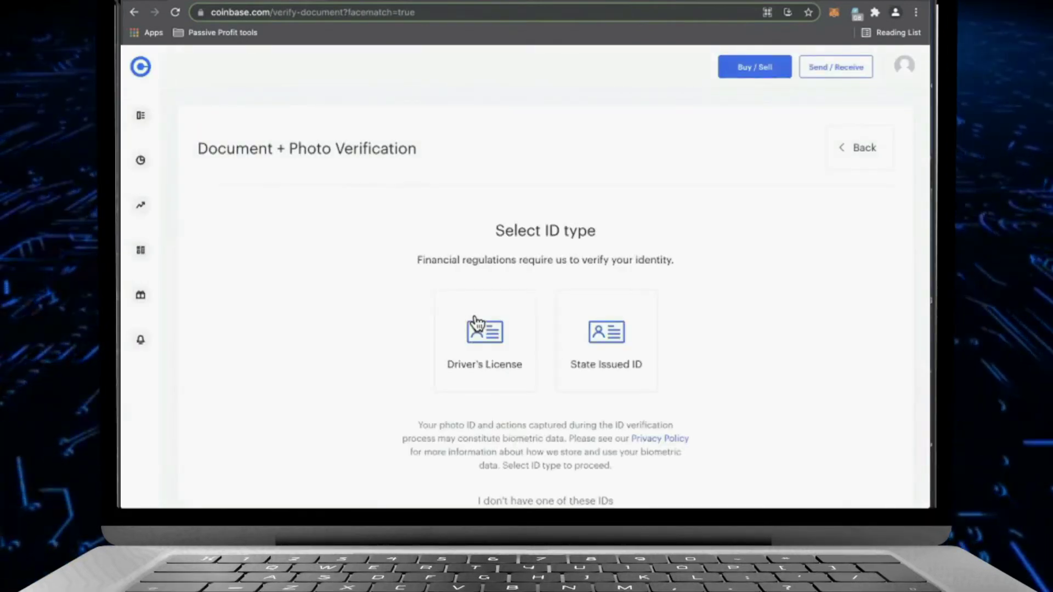
{"action": "scroll", "coordinate": [713, 280], "scroll_direction": "down", "scroll_amount": 2}
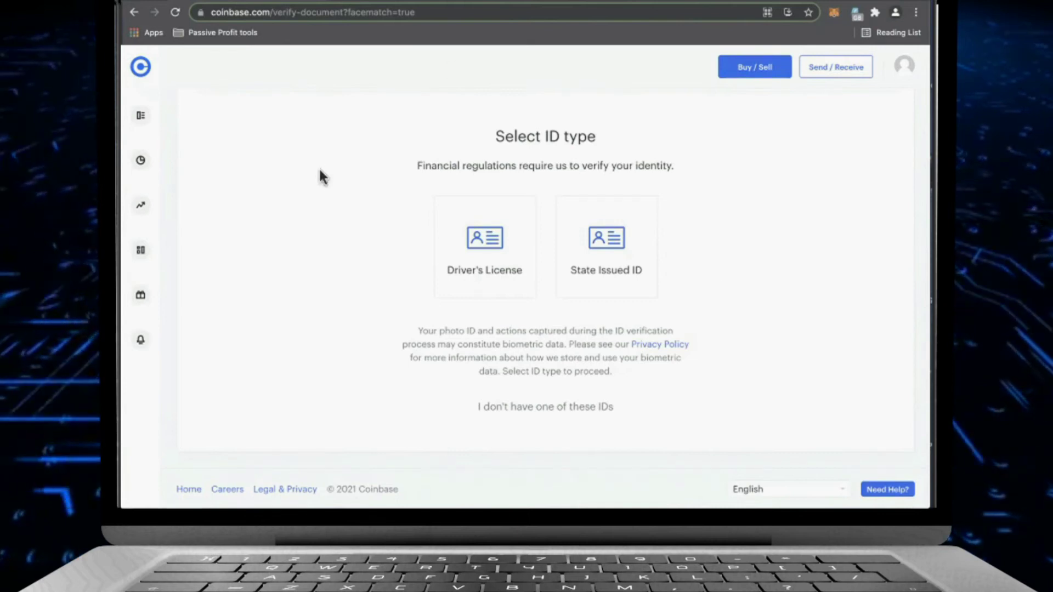
{"action": "scroll", "coordinate": [324, 177], "scroll_direction": "up", "scroll_amount": 2}
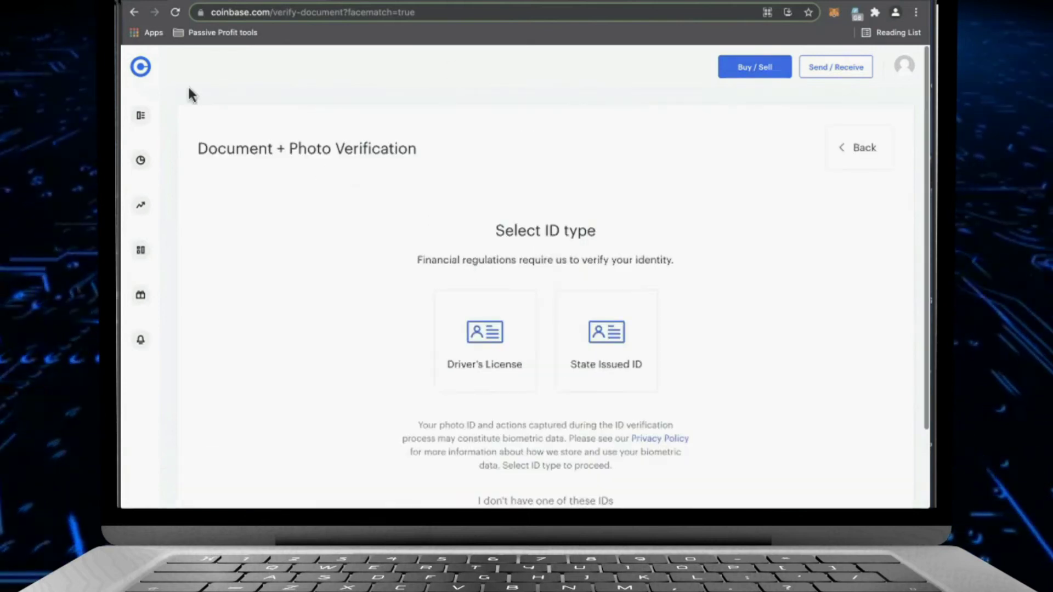
{"action": "left_click", "coordinate": [149, 76]}
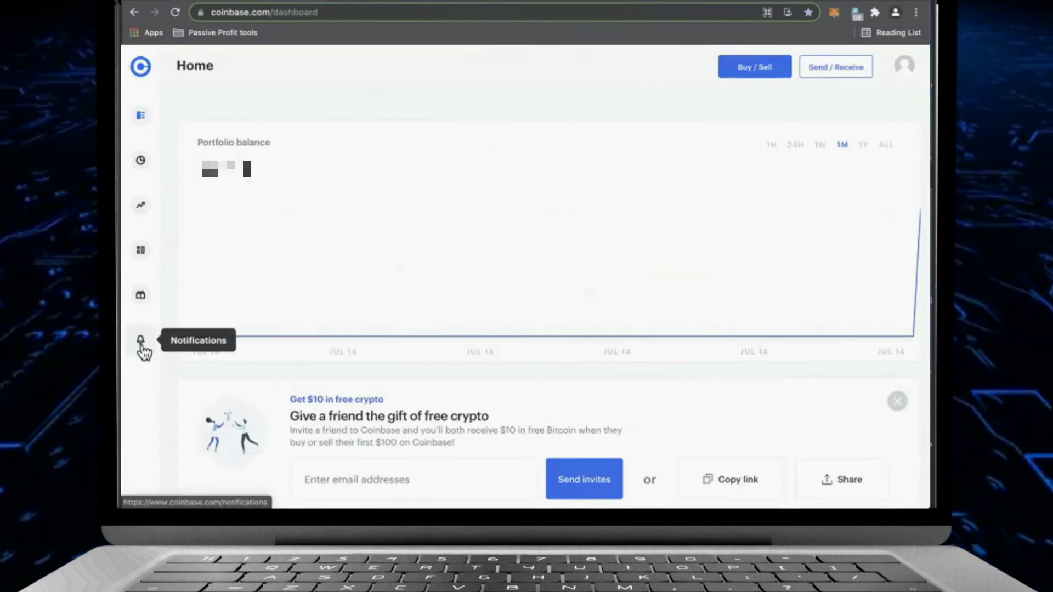
- Check Coinbase notifications, which show nothing new, then go back to the Home dashboard
{"action": "left_click", "coordinate": [142, 343]}
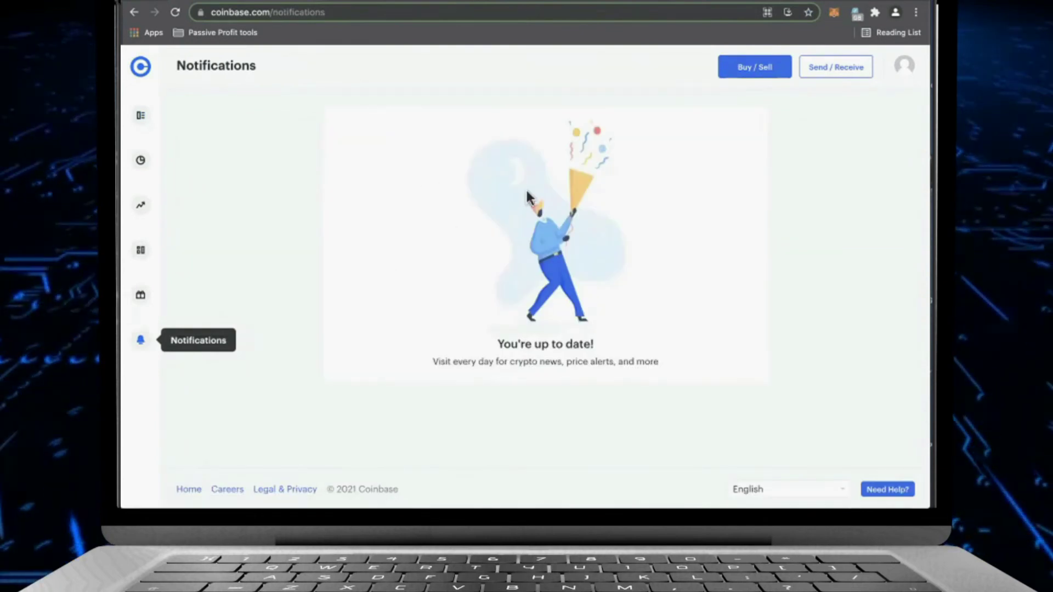
{"action": "left_click", "coordinate": [142, 70]}
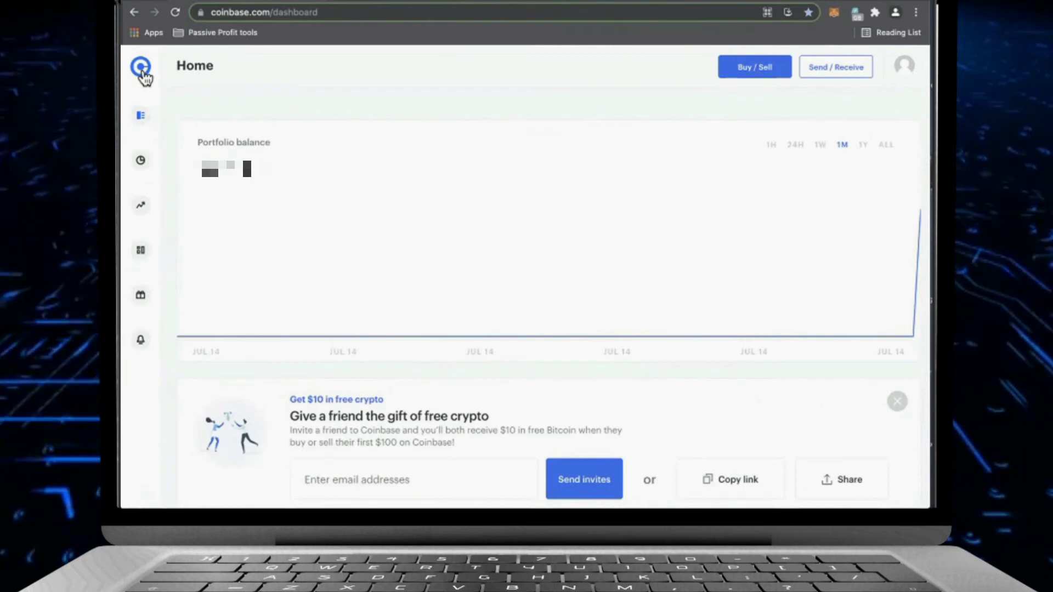
- In Coinbase settings, review account limits and apply for higher investment limits
{"action": "left_click", "coordinate": [905, 64]}
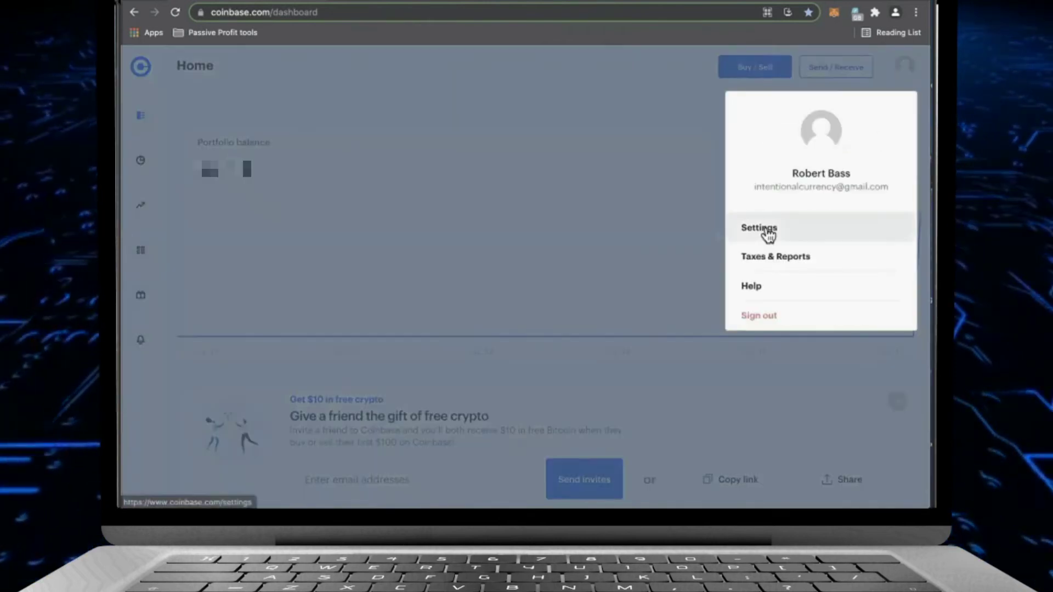
{"action": "left_click", "coordinate": [768, 233]}
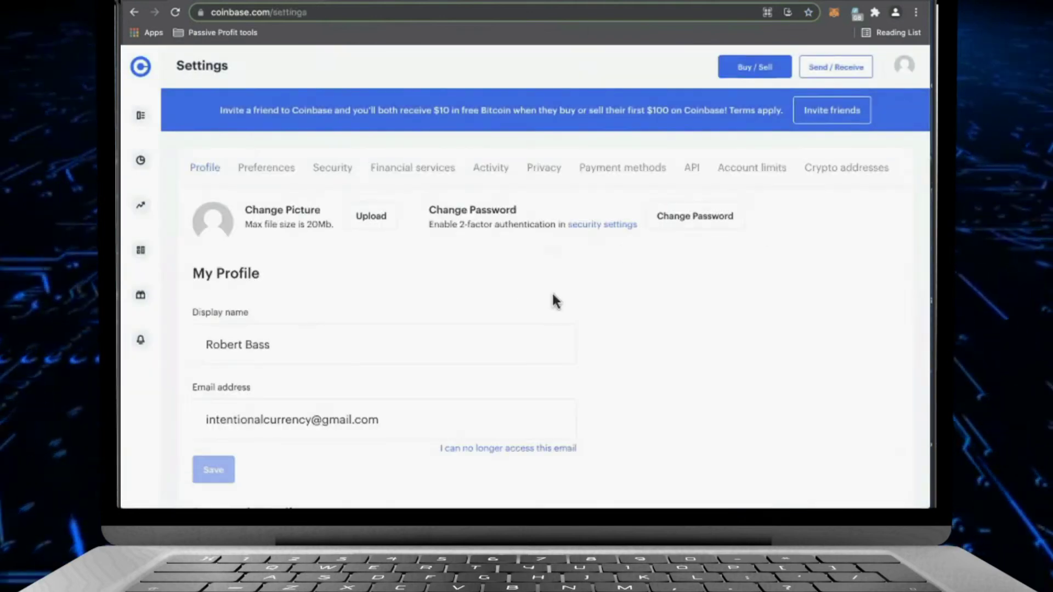
{"action": "left_click", "coordinate": [755, 172]}
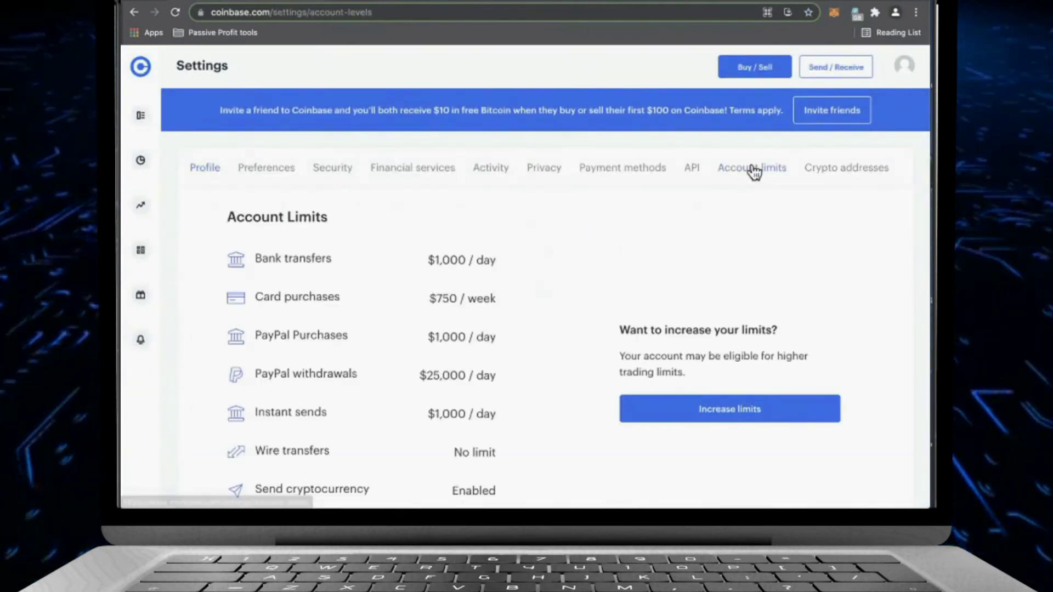
{"action": "scroll", "coordinate": [652, 312], "scroll_direction": "down", "scroll_amount": 2}
{"action": "left_click", "coordinate": [652, 311]}
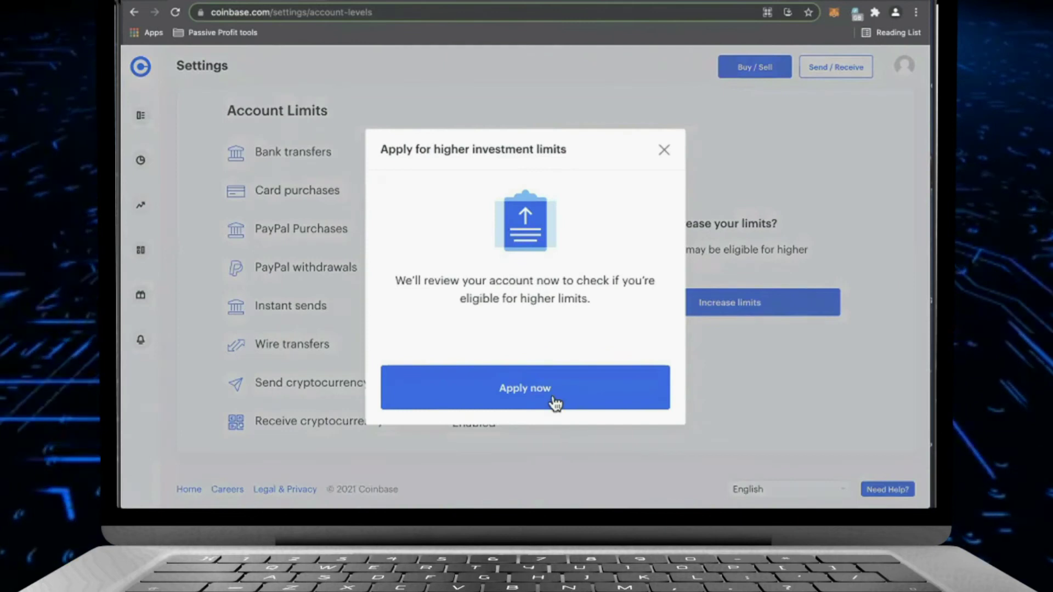
{"action": "left_click", "coordinate": [555, 400]}
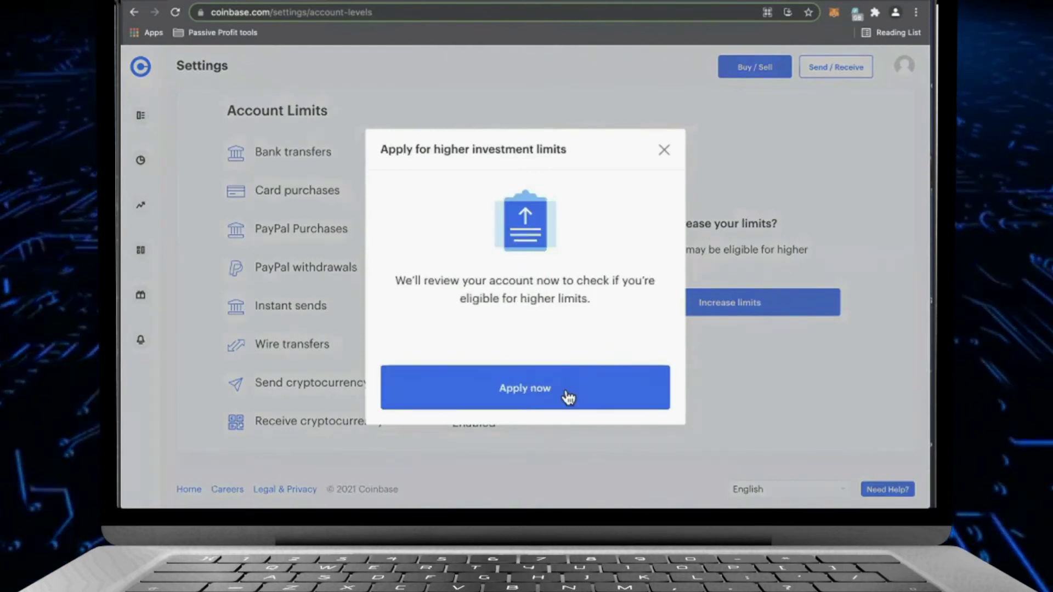
{"action": "left_click", "coordinate": [568, 395]}
{"action": "left_click", "coordinate": [569, 397]}
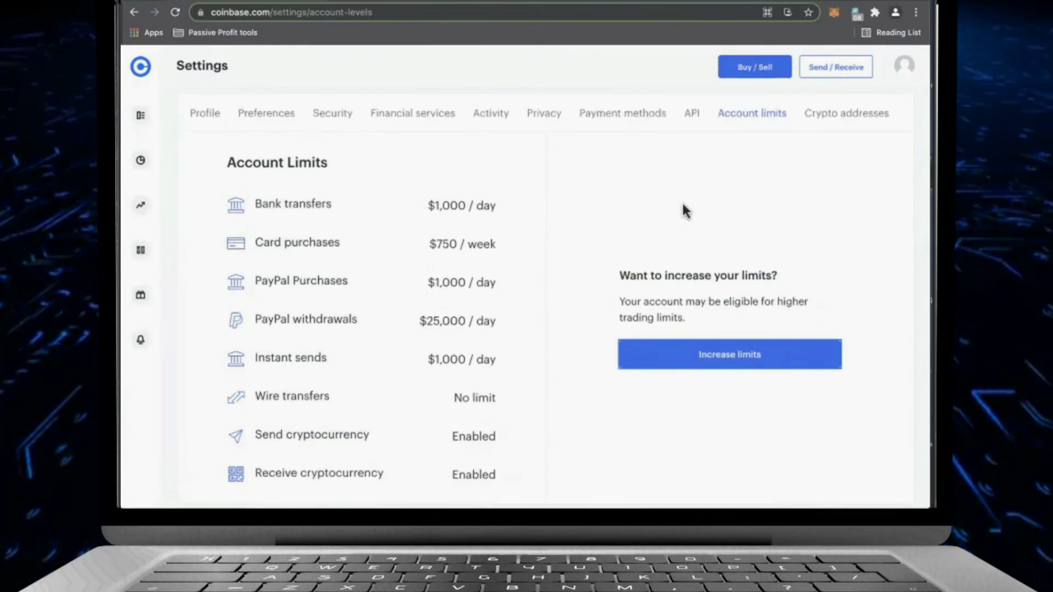
- Browse Payment methods and Privacy settings, then review third-party apps and active sessions under Activity
{"action": "left_click", "coordinate": [629, 121]}
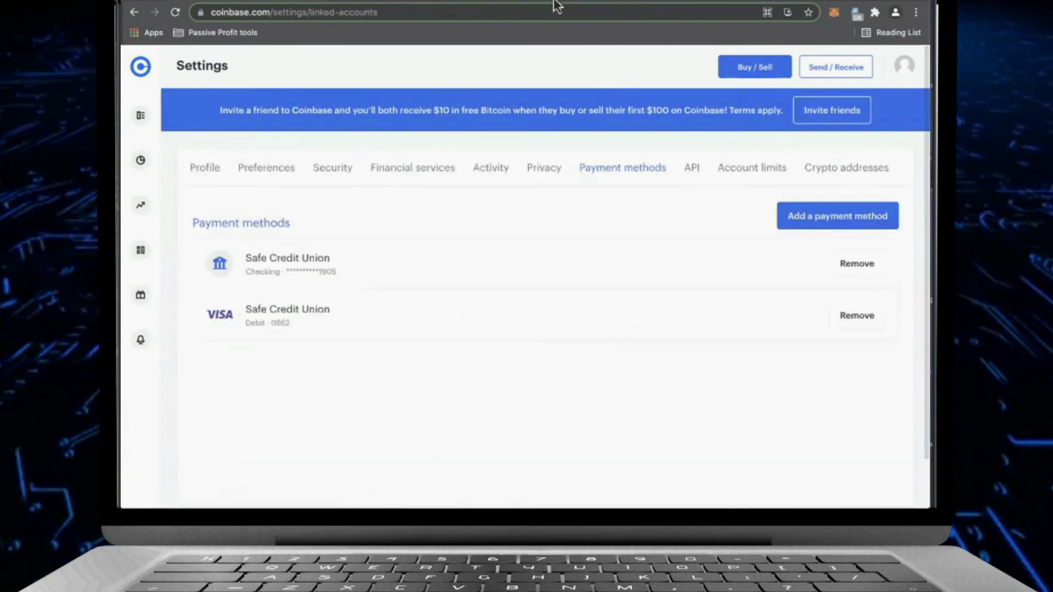
{"action": "left_click", "coordinate": [545, 173]}
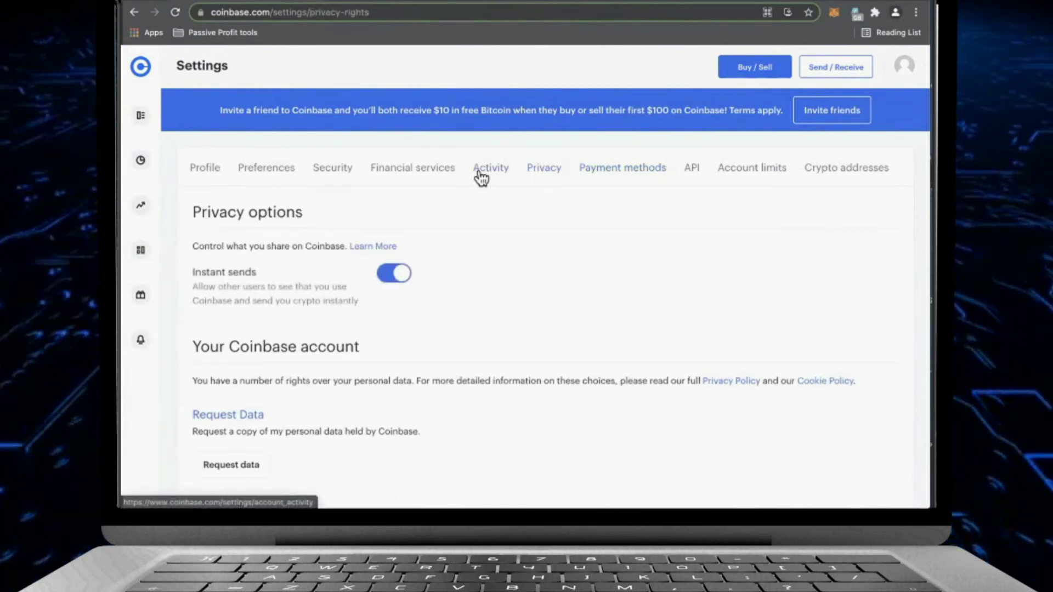
{"action": "left_click", "coordinate": [481, 176]}
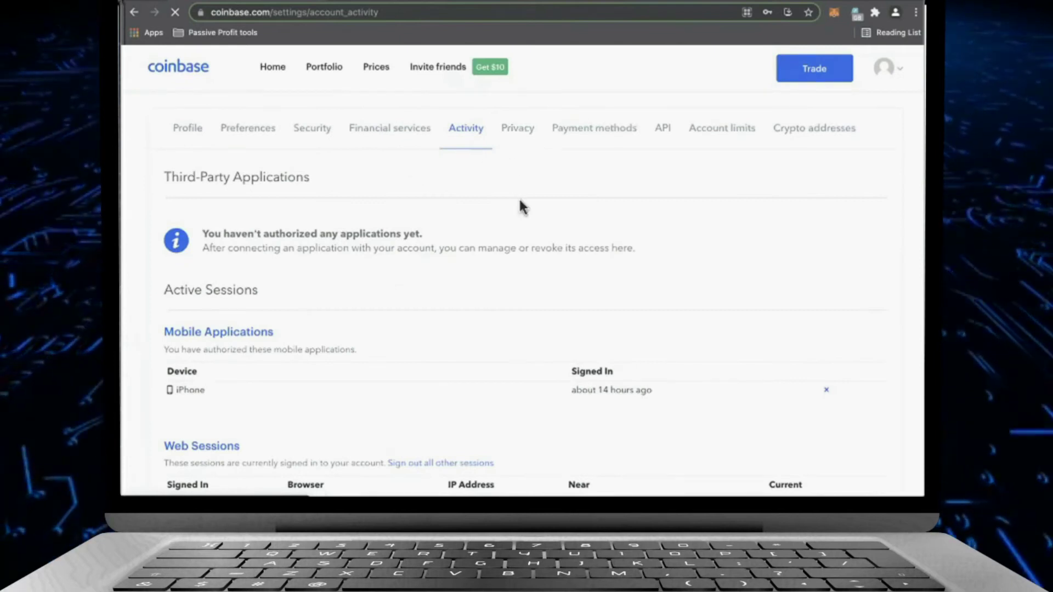
{"action": "scroll", "coordinate": [519, 206], "scroll_direction": "down", "scroll_amount": 2}
{"action": "scroll", "coordinate": [539, 99], "scroll_direction": "up", "scroll_amount": 2}
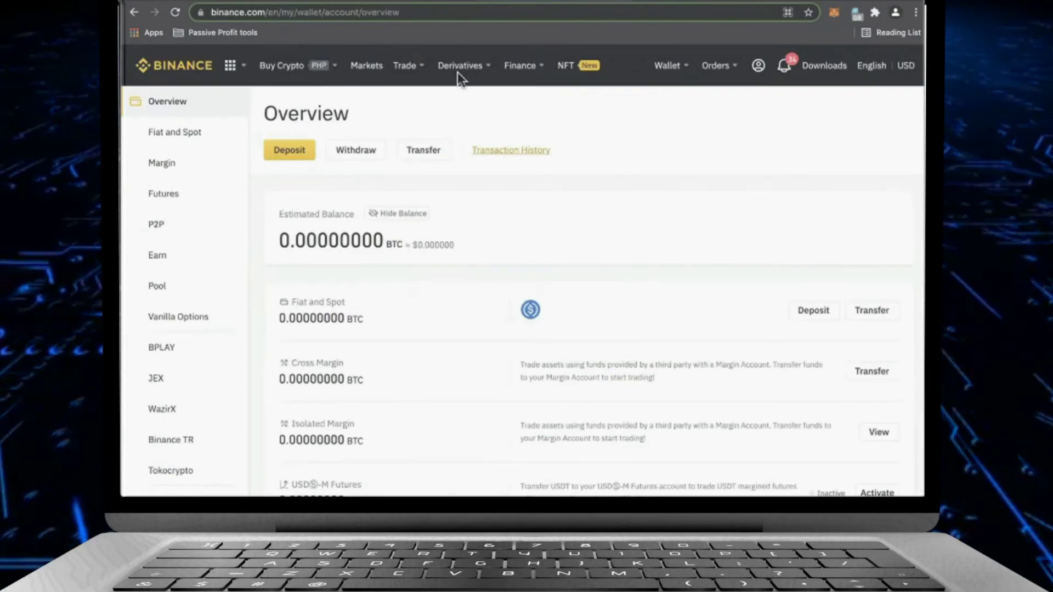
- Reload the Binance wallet overview to see whether the USDC deposit has arrived
{"action": "left_click", "coordinate": [177, 11]}
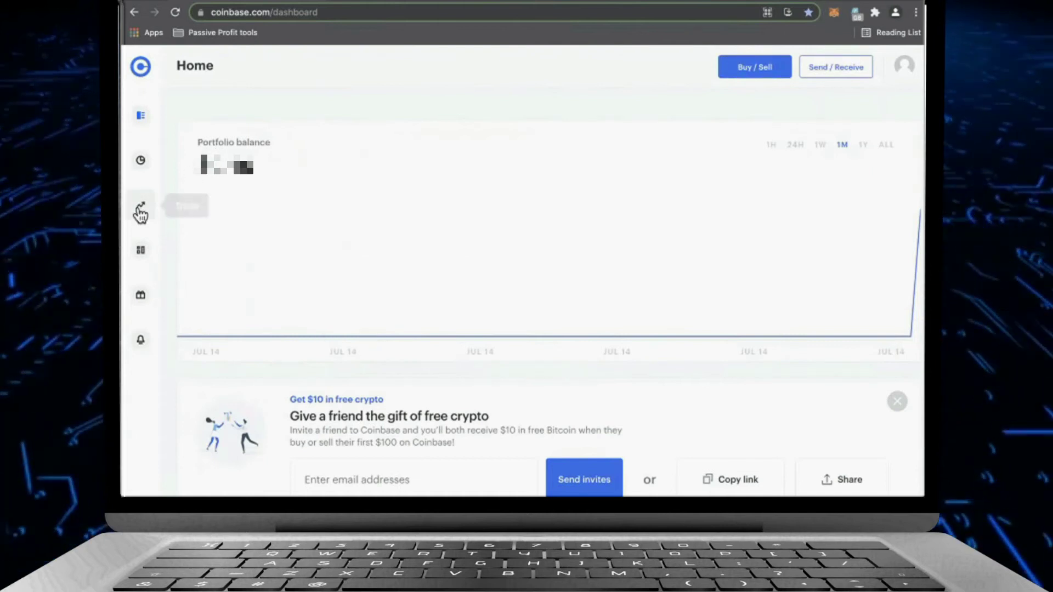
- Open the delayed USD Coin send from the Coinbase portfolio and note its Jul 17, 8:48 PM release
{"action": "left_click", "coordinate": [141, 167]}
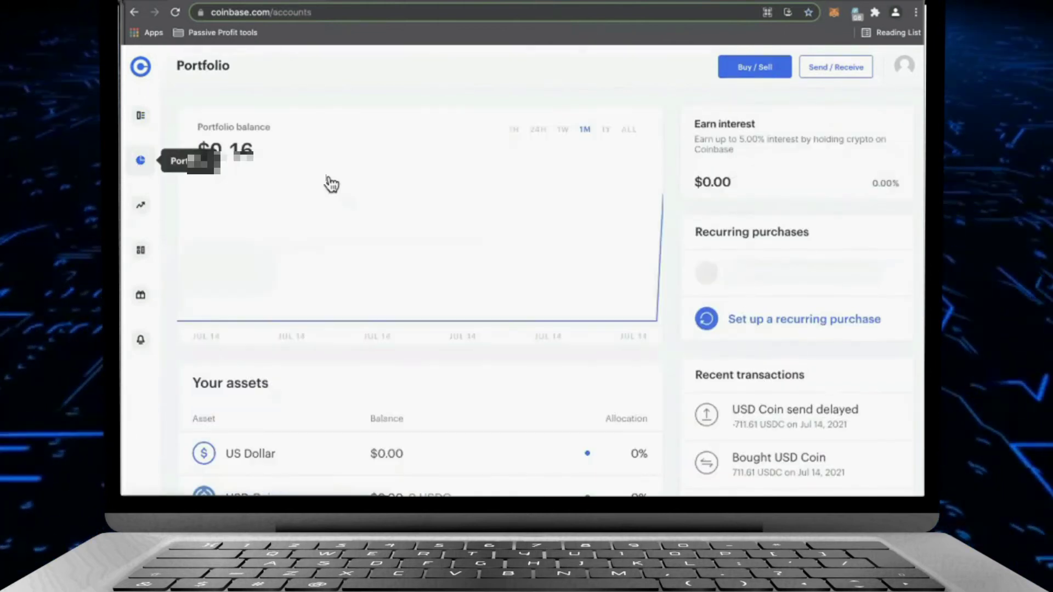
{"action": "scroll", "coordinate": [668, 337], "scroll_direction": "down", "scroll_amount": 2}
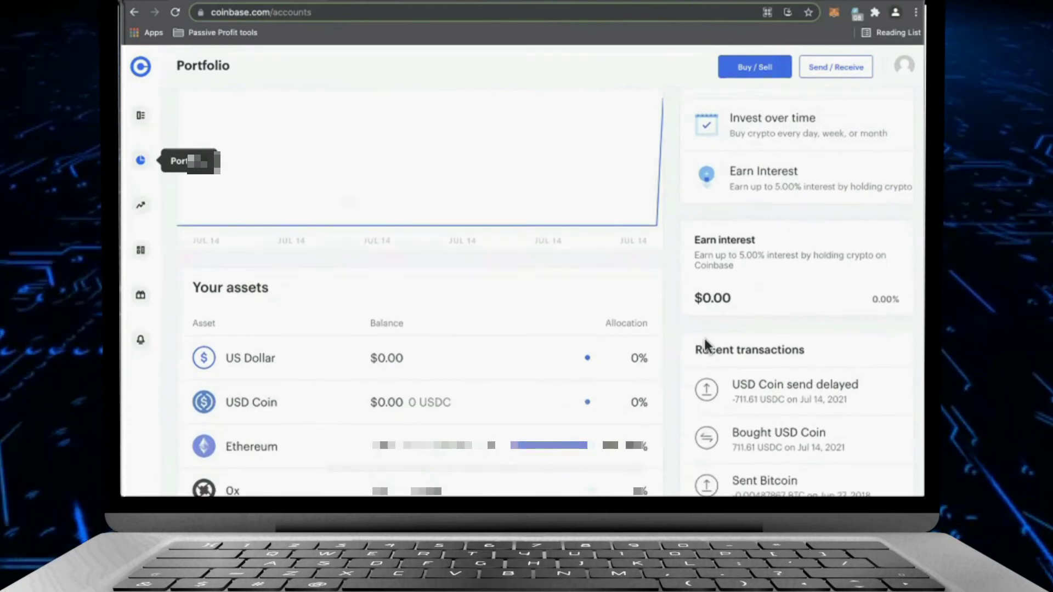
{"action": "left_click", "coordinate": [764, 402]}
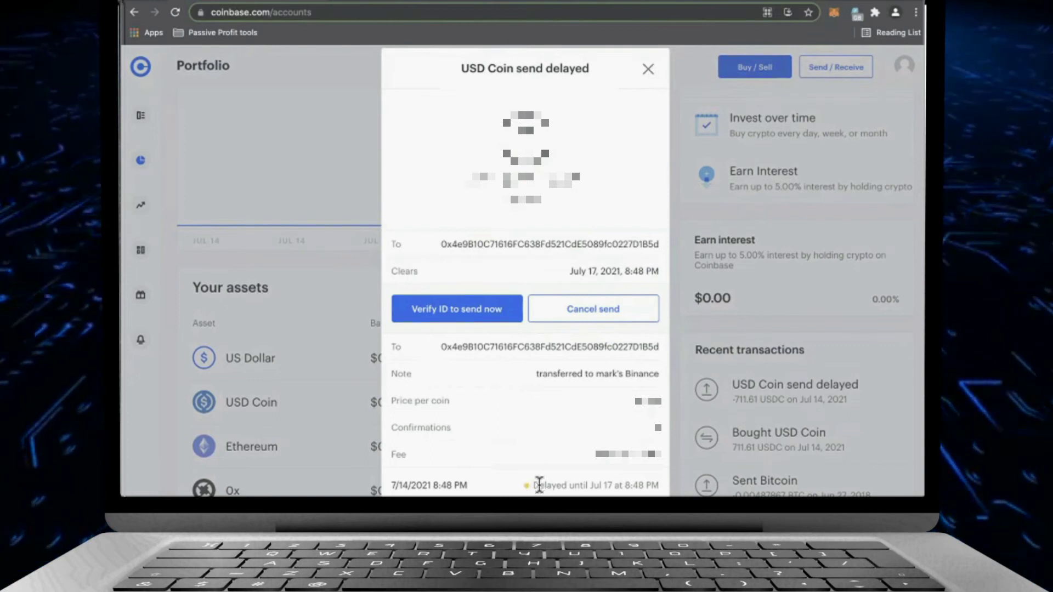
{"action": "left_click_drag", "start_coordinate": [535, 486], "coordinate": [665, 488]}
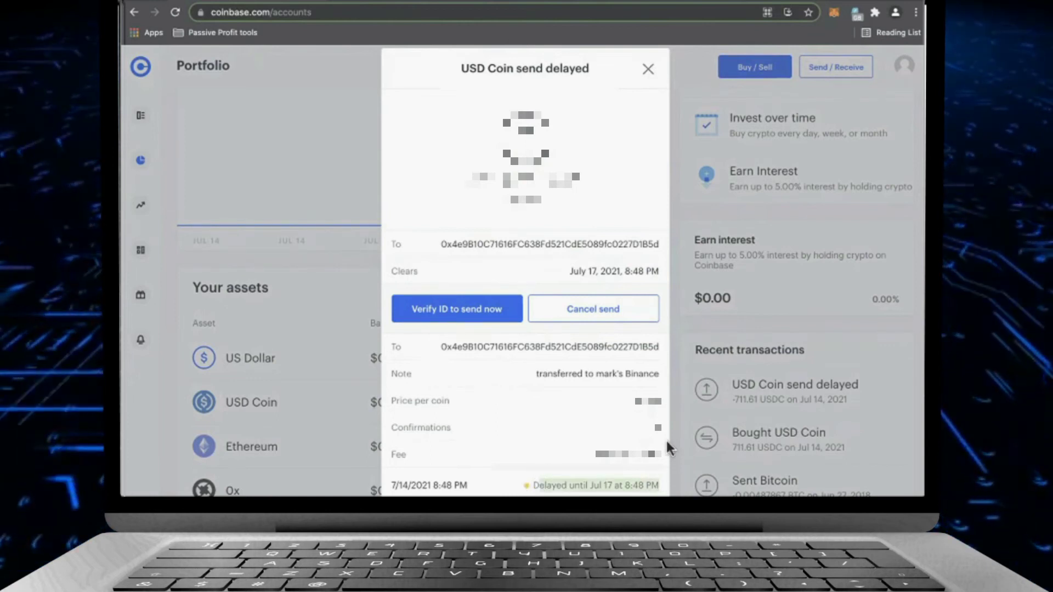
- Start ID verification with a driver's license and upload its front and back photos from files
{"action": "left_click", "coordinate": [467, 321]}
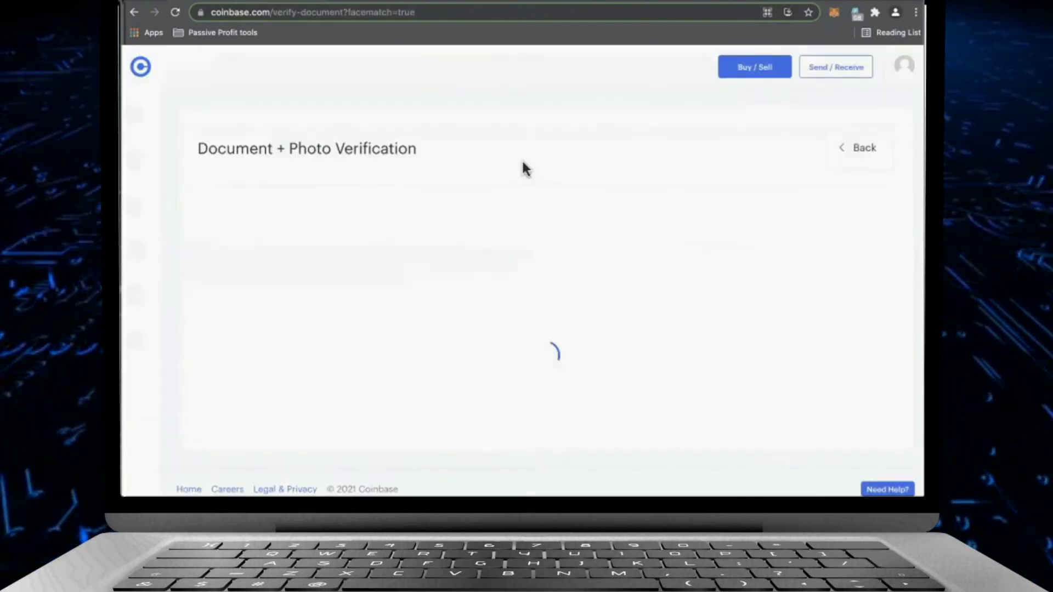
{"action": "left_click", "coordinate": [463, 307]}
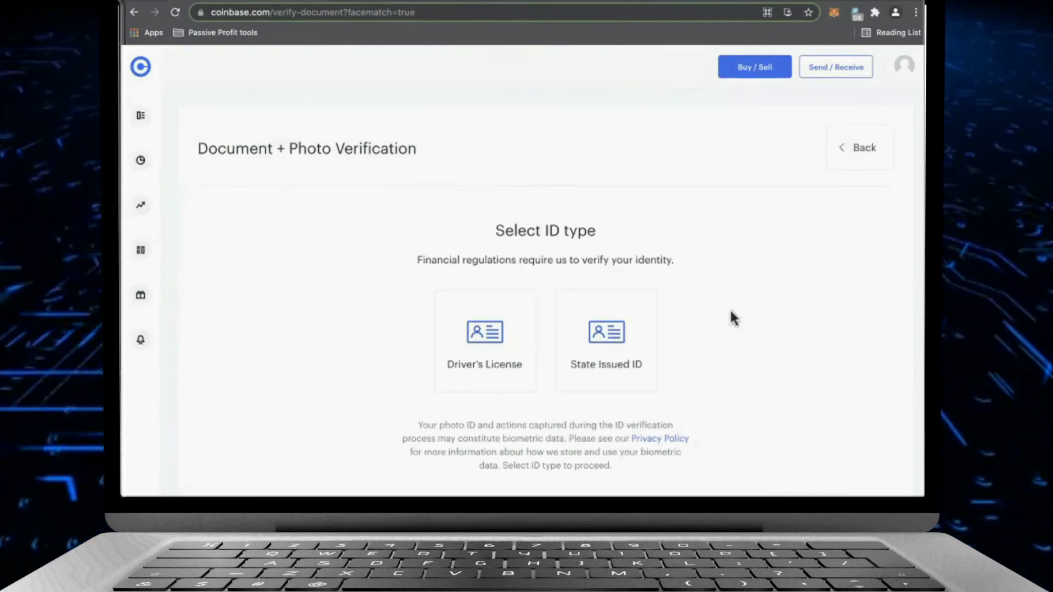
{"action": "scroll", "coordinate": [501, 318], "scroll_direction": "down", "scroll_amount": 1}
{"action": "left_click", "coordinate": [501, 317]}
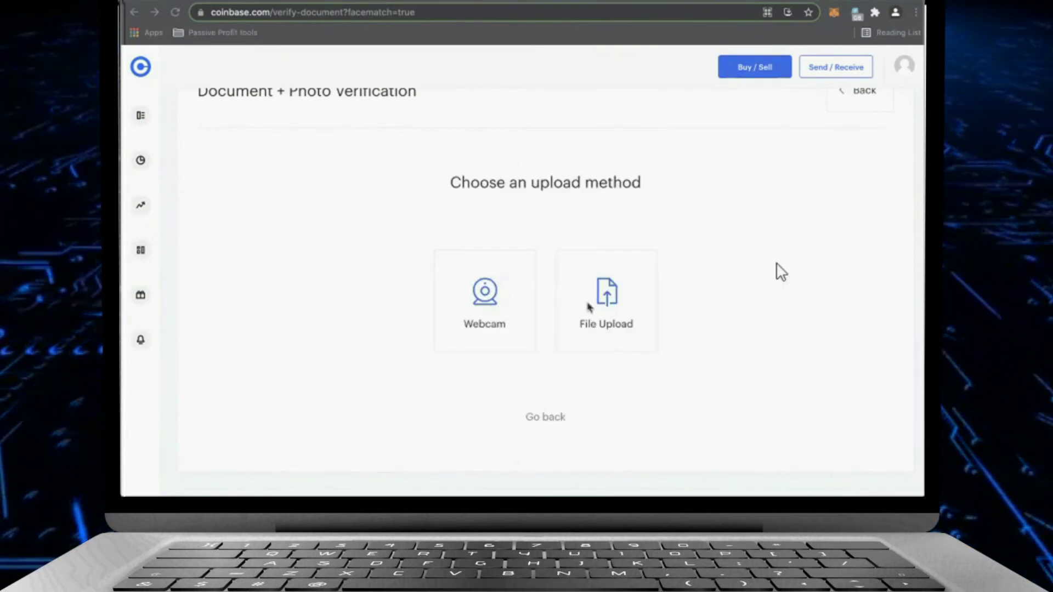
{"action": "left_click", "coordinate": [602, 311]}
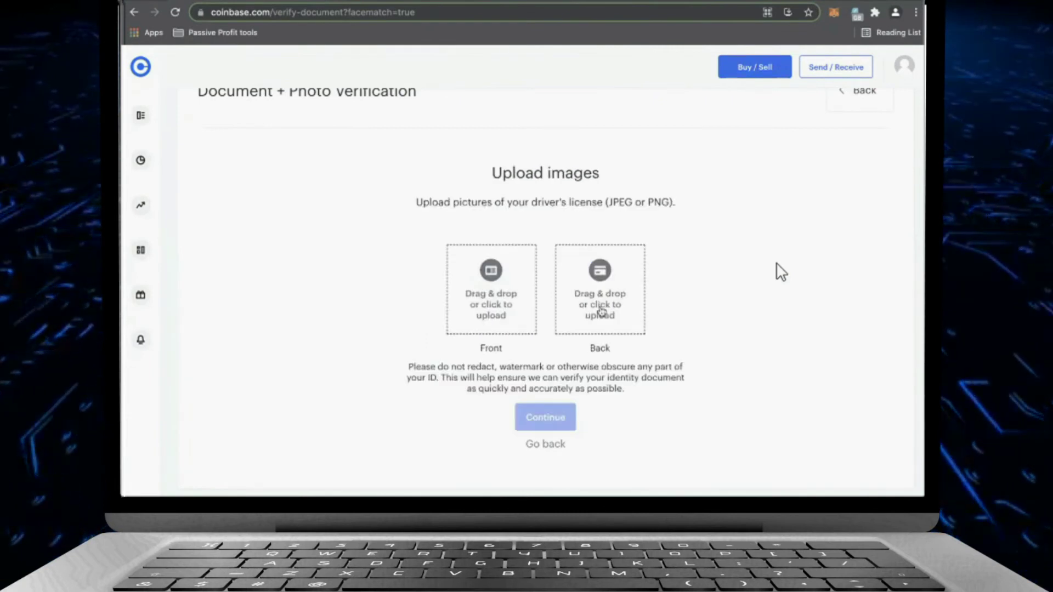
{"action": "left_click", "coordinate": [497, 284]}
{"action": "left_click", "coordinate": [747, 285]}
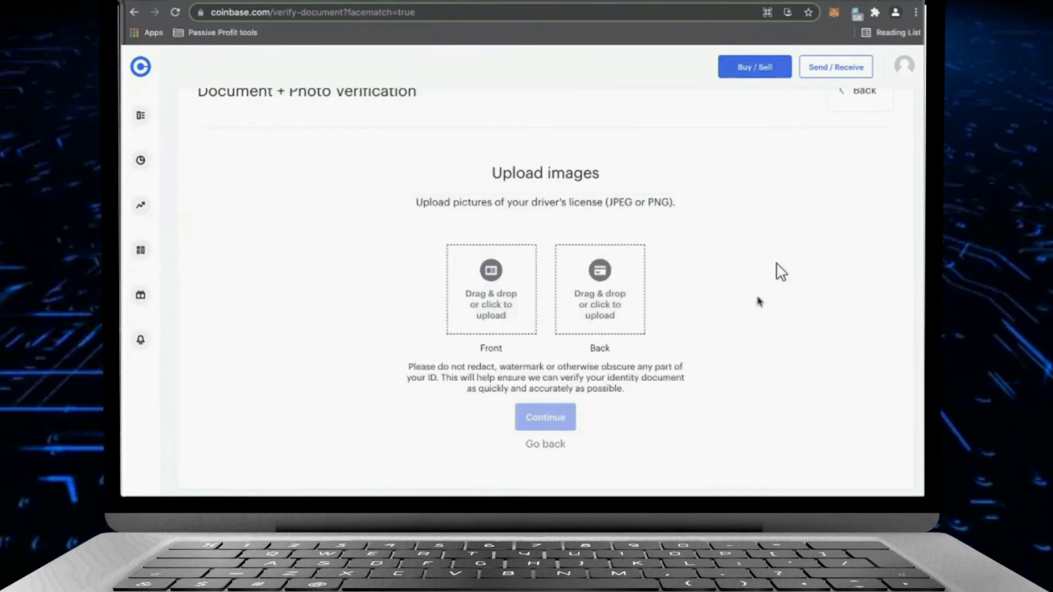
{"action": "left_click", "coordinate": [600, 290]}
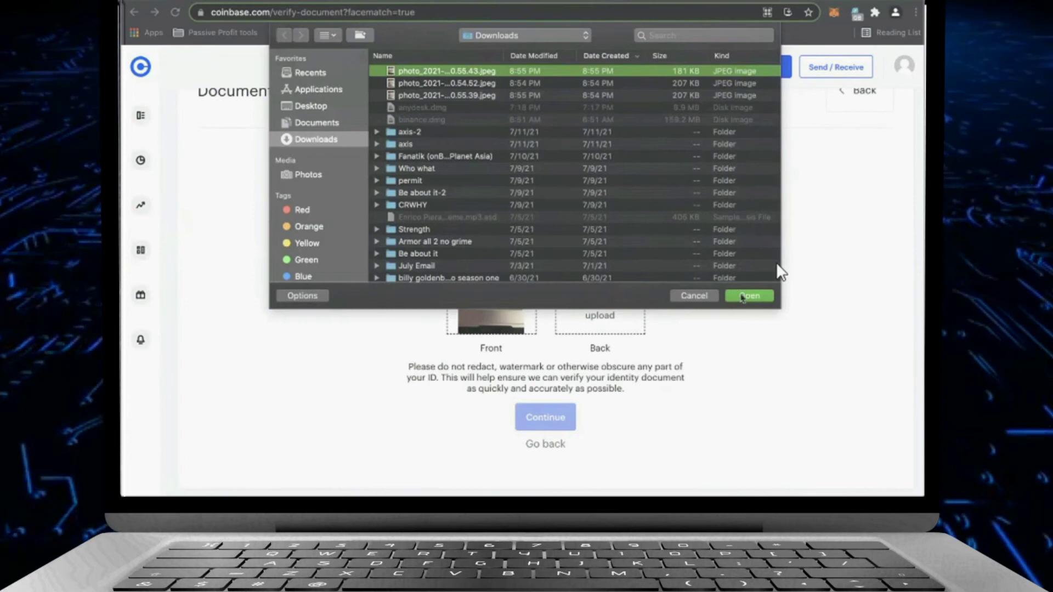
{"action": "left_click", "coordinate": [746, 294]}
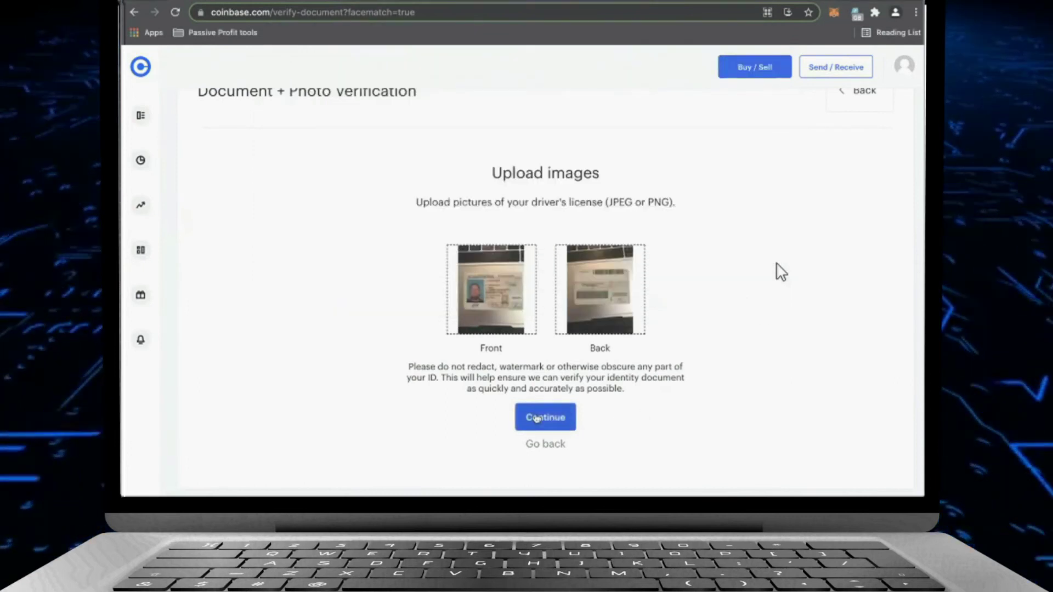
{"action": "left_click", "coordinate": [537, 418]}
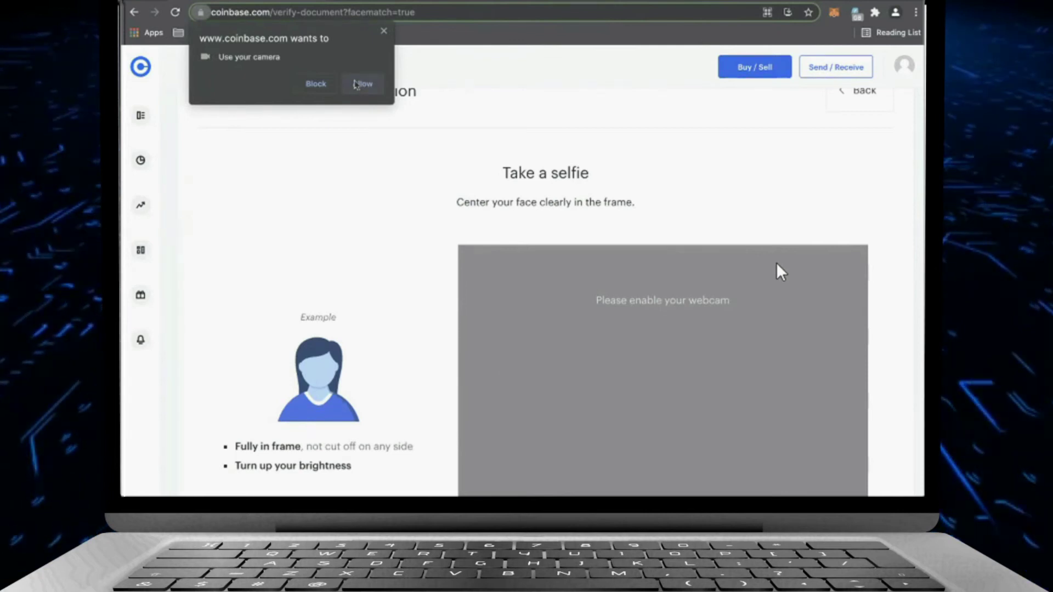
- Allow camera access and take the verification selfie
{"action": "left_click", "coordinate": [359, 83]}
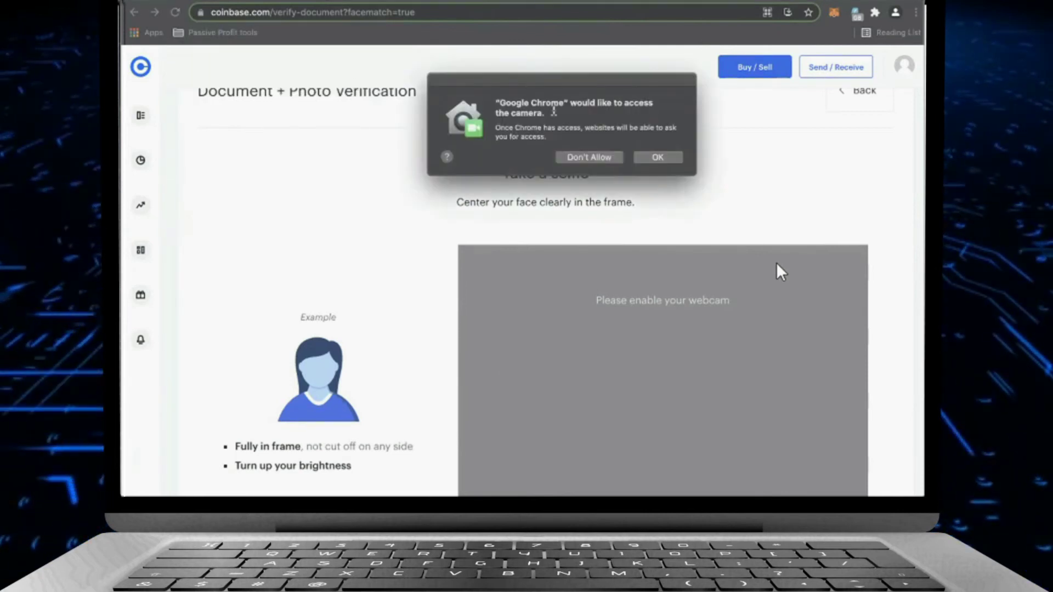
{"action": "left_click", "coordinate": [663, 159]}
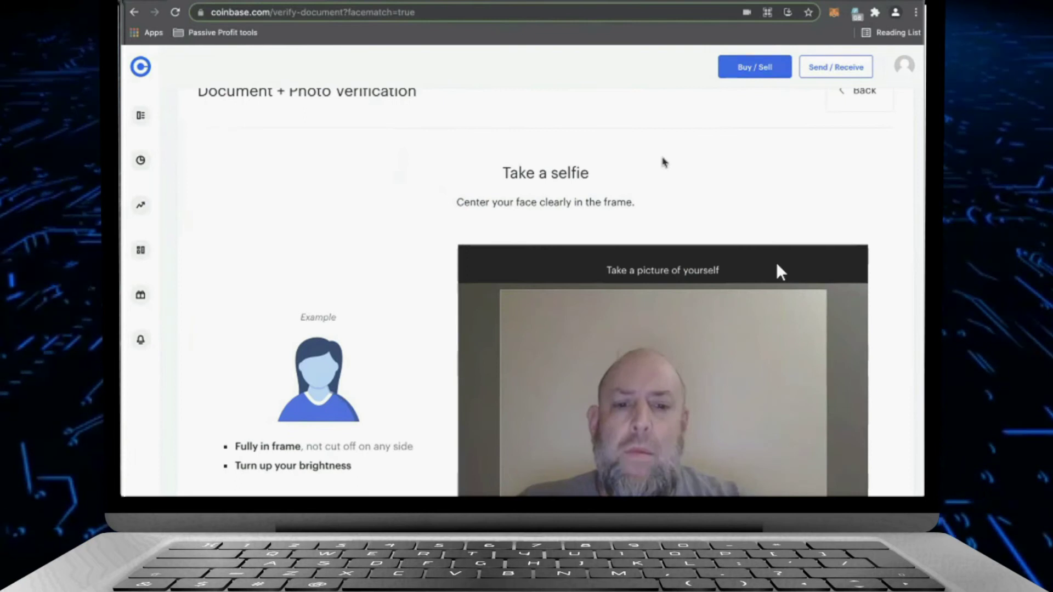
{"action": "scroll", "coordinate": [663, 197], "scroll_direction": "down", "scroll_amount": 3}
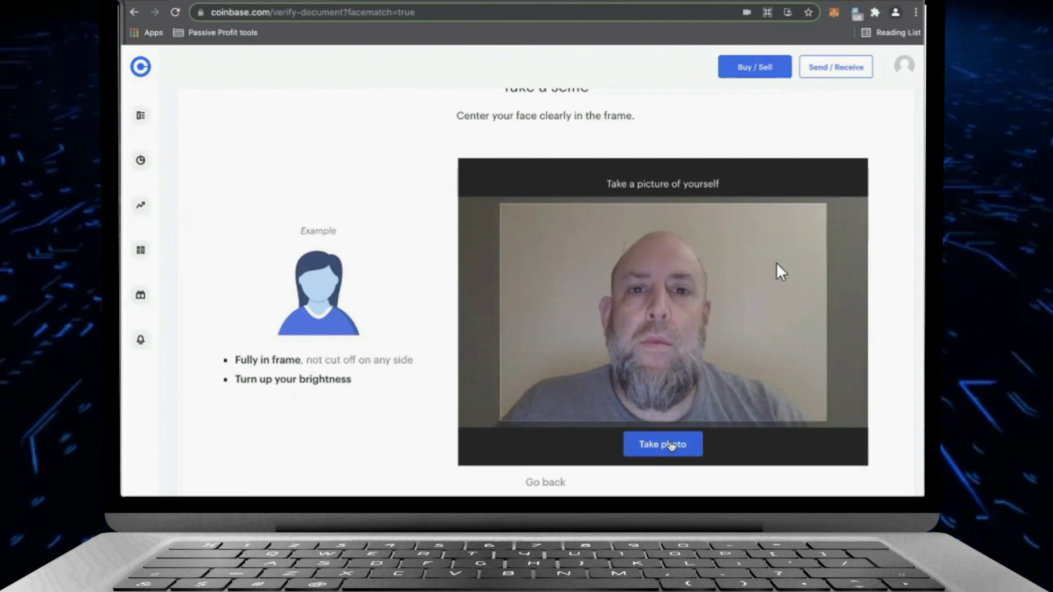
{"action": "left_click", "coordinate": [670, 444]}
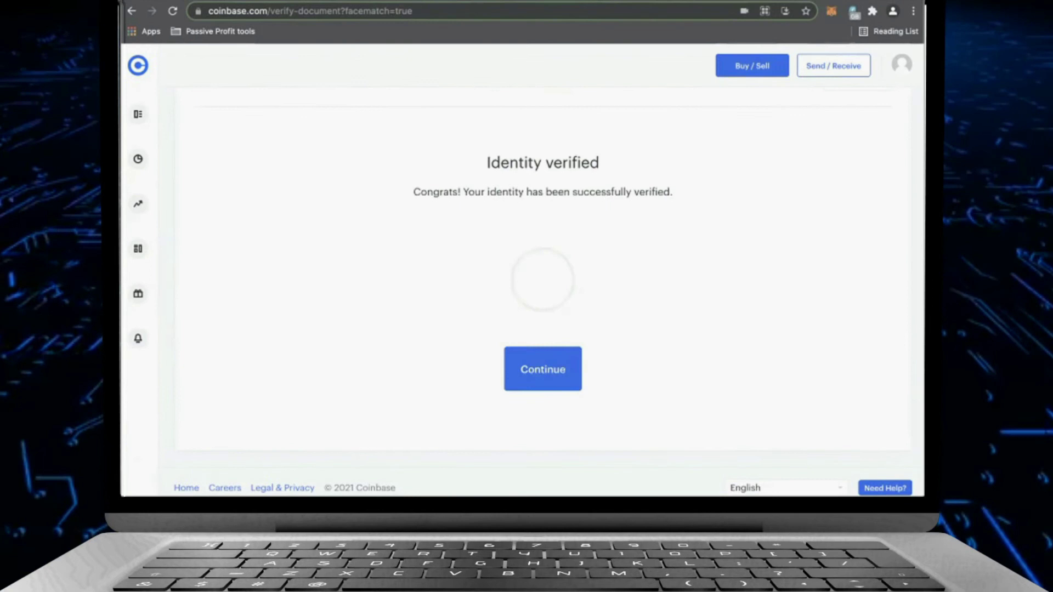
- Pass the verified confirmation and human check, then find the pending 711.61 USDC send in the portfolio
{"action": "left_click", "coordinate": [538, 371]}
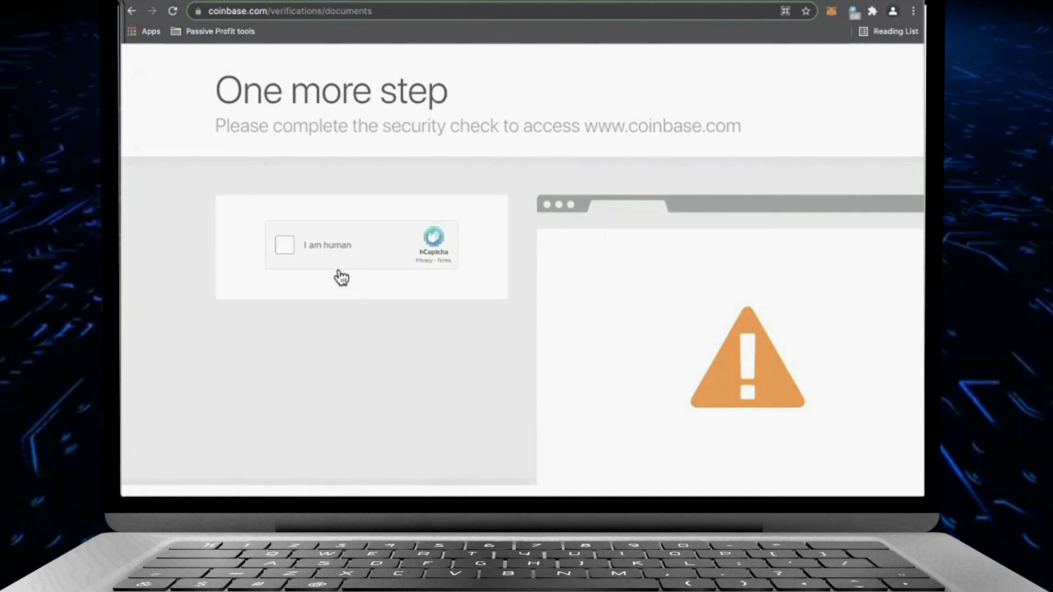
{"action": "left_click", "coordinate": [337, 270]}
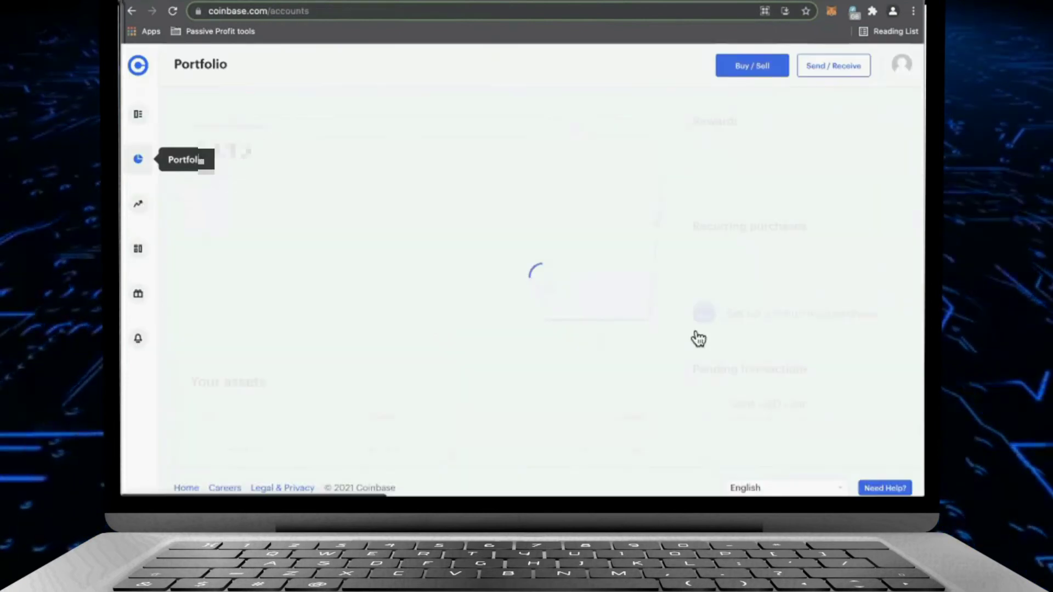
{"action": "scroll", "coordinate": [751, 362], "scroll_direction": "down", "scroll_amount": 3}
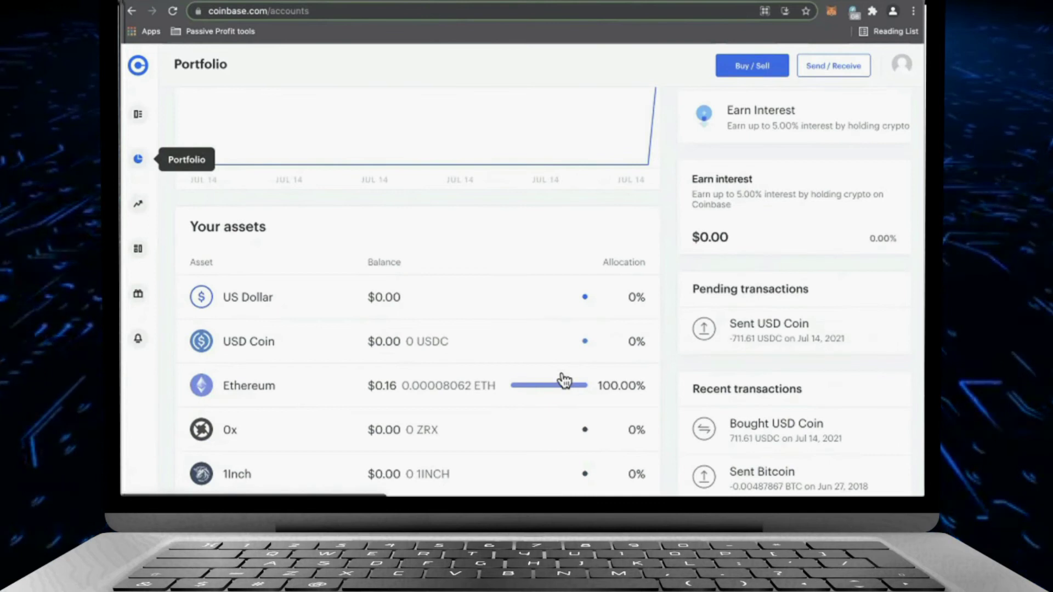
- Open the sent USD Coin's details and view its Etherscan transaction page showing Success
{"action": "left_click", "coordinate": [768, 332]}
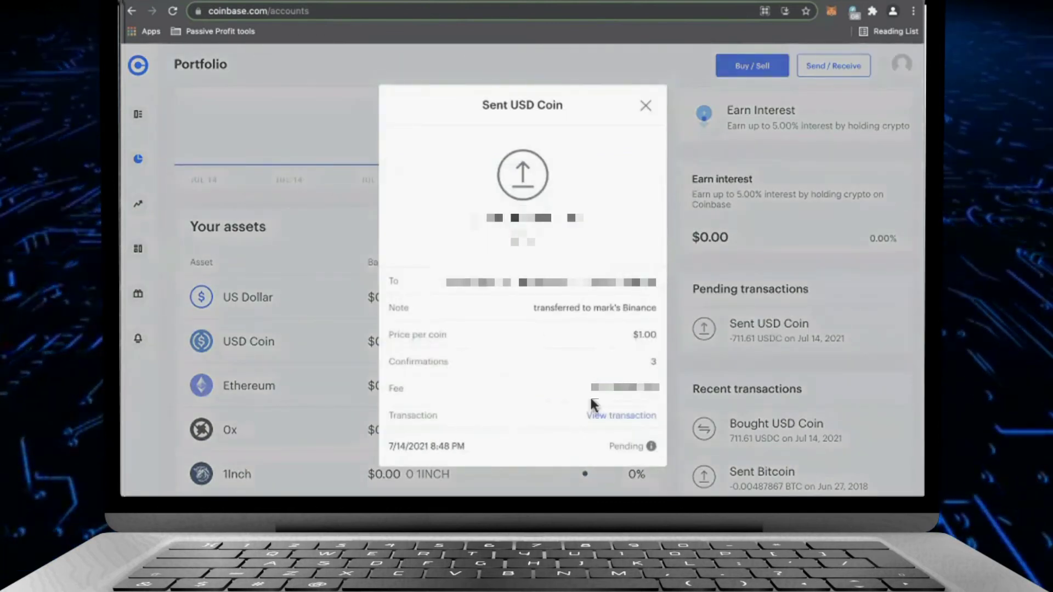
{"action": "left_click", "coordinate": [607, 422]}
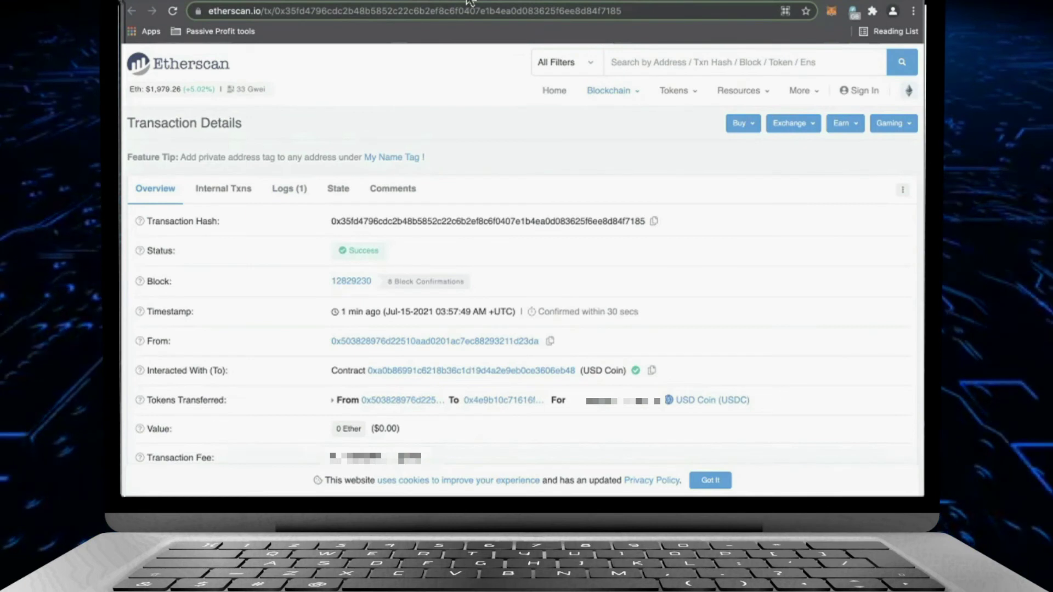
{"action": "left_click", "coordinate": [466, 1]}
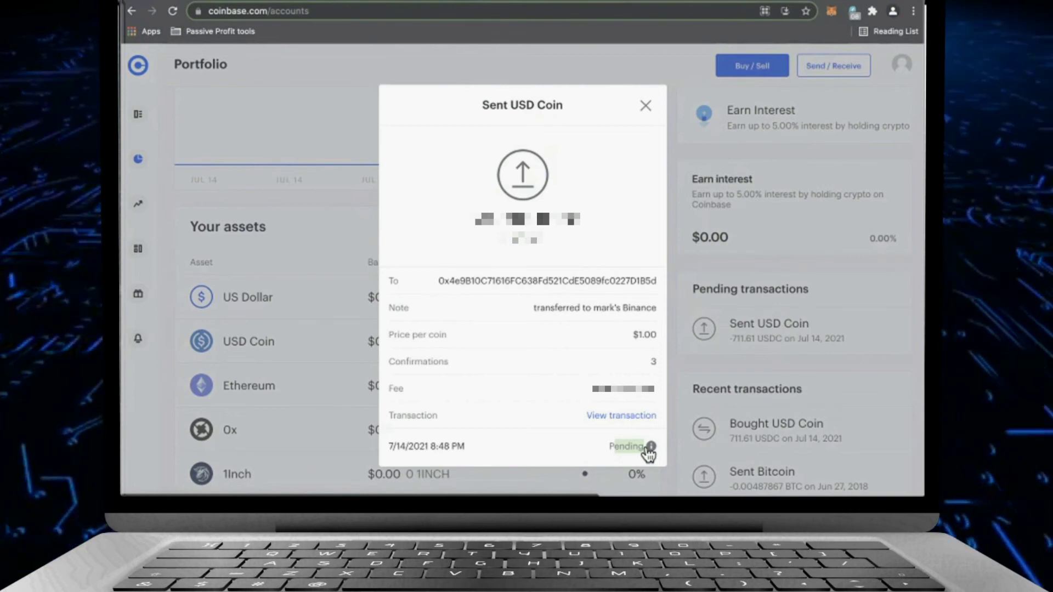
{"action": "left_click", "coordinate": [626, 415]}
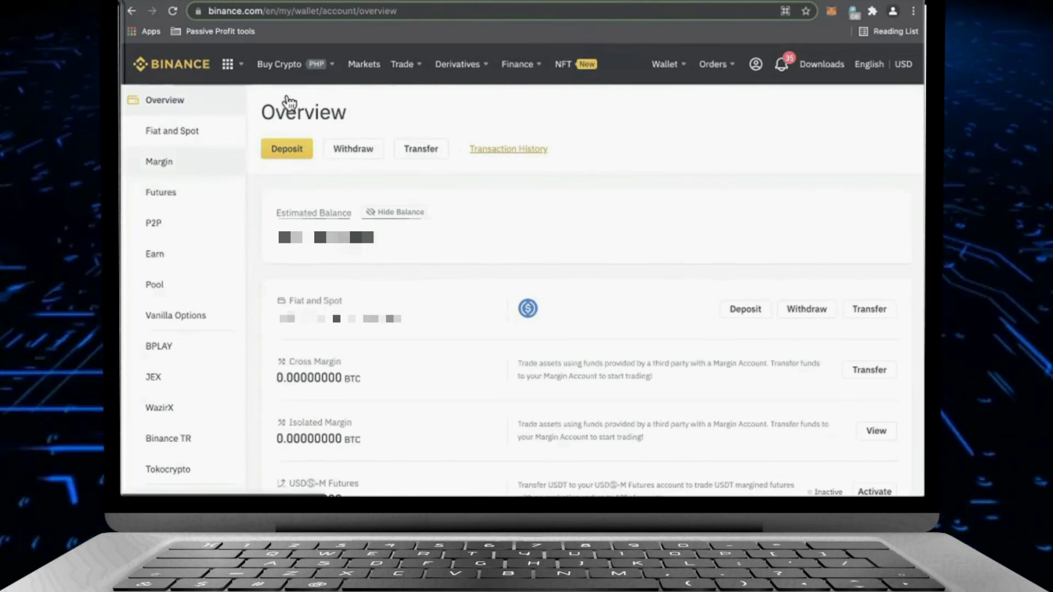
- On Trade > Convert, set USDC as the From coin and BNB as the To coin
{"action": "mouse_move", "coordinate": [409, 69]}
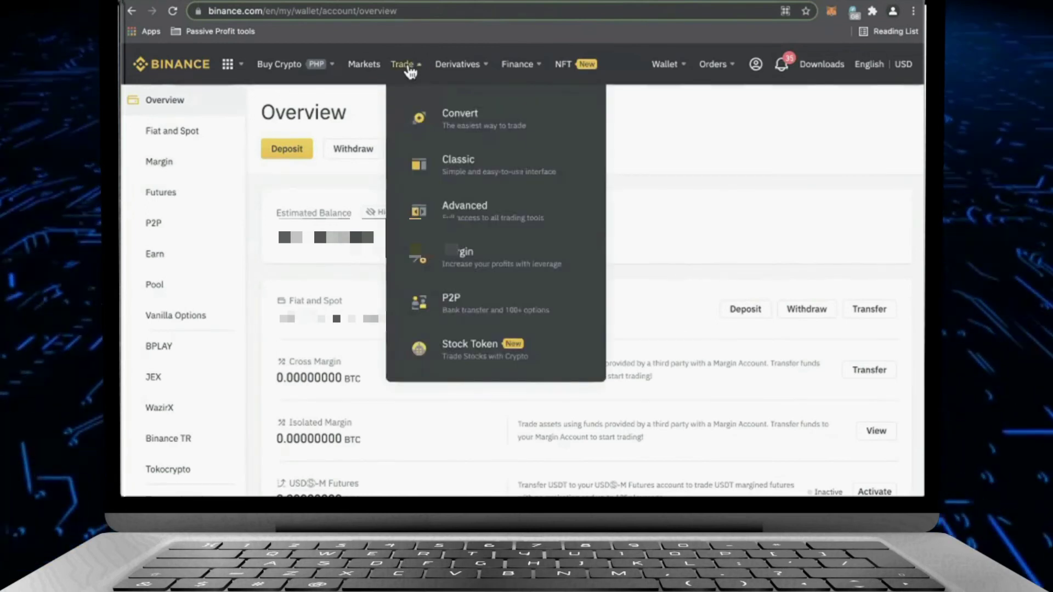
{"action": "left_click", "coordinate": [417, 119]}
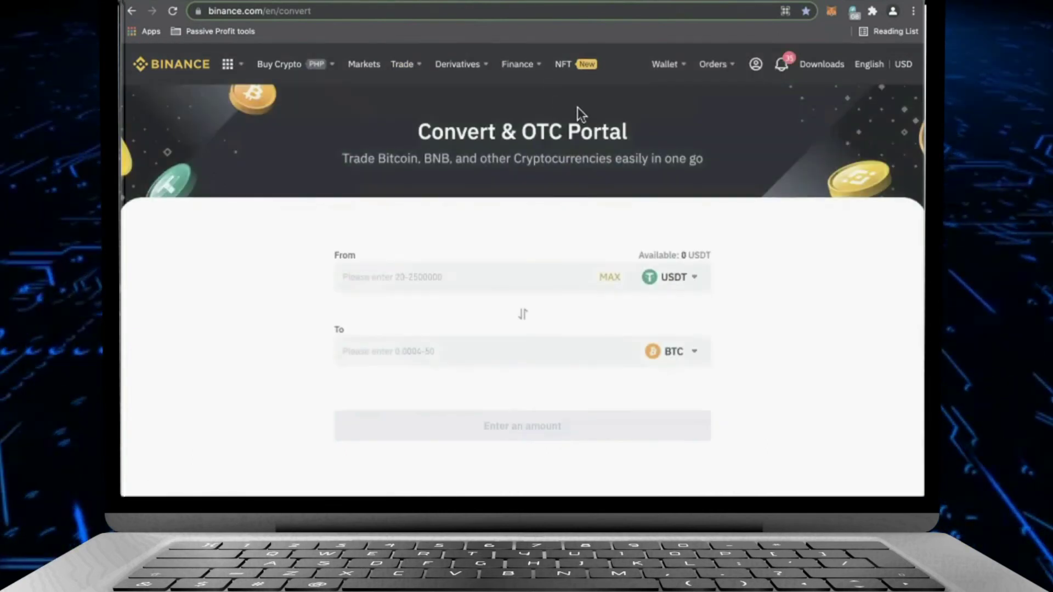
{"action": "mouse_move", "coordinate": [330, 67]}
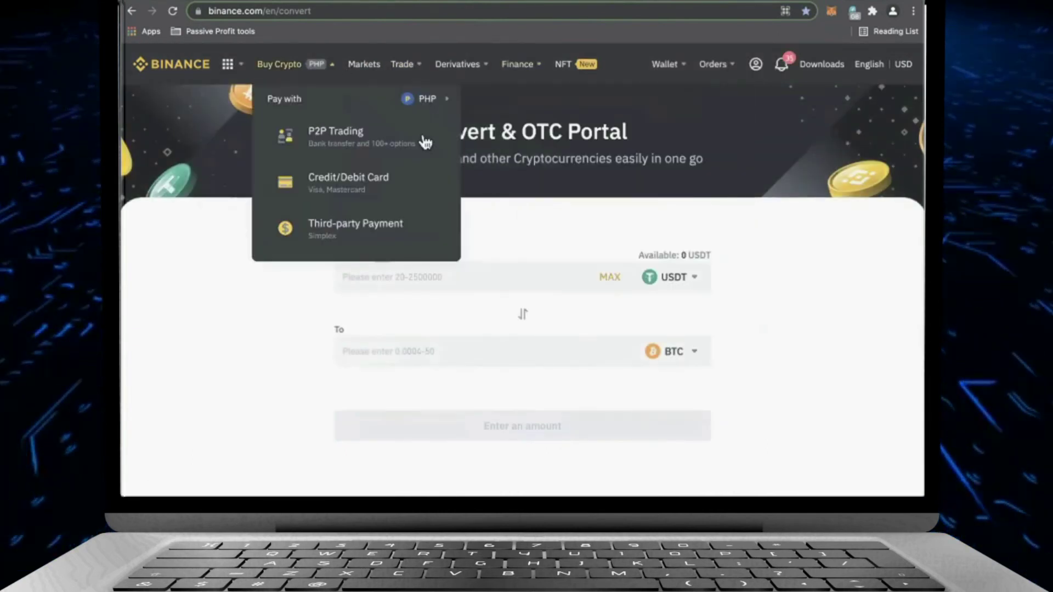
{"action": "left_click", "coordinate": [671, 278]}
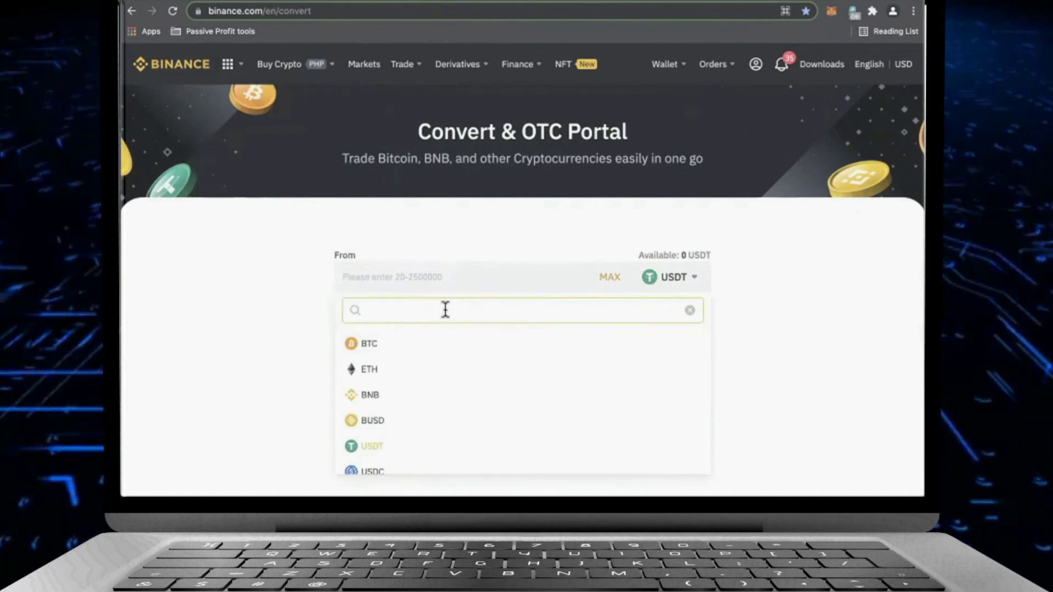
{"action": "type", "text": "usdc"}
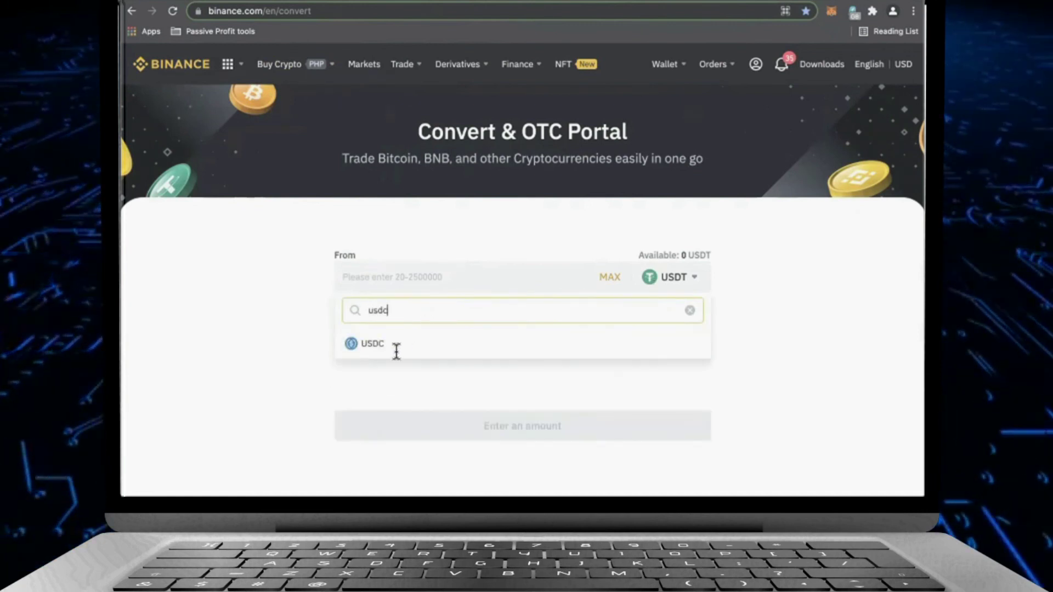
{"action": "left_click", "coordinate": [394, 352]}
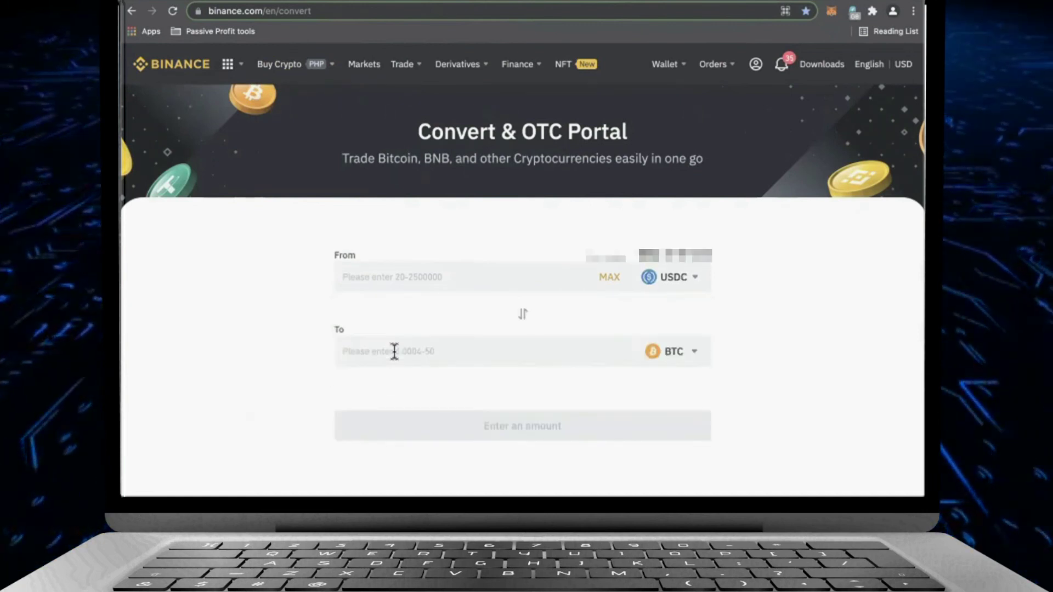
{"action": "left_click", "coordinate": [670, 354]}
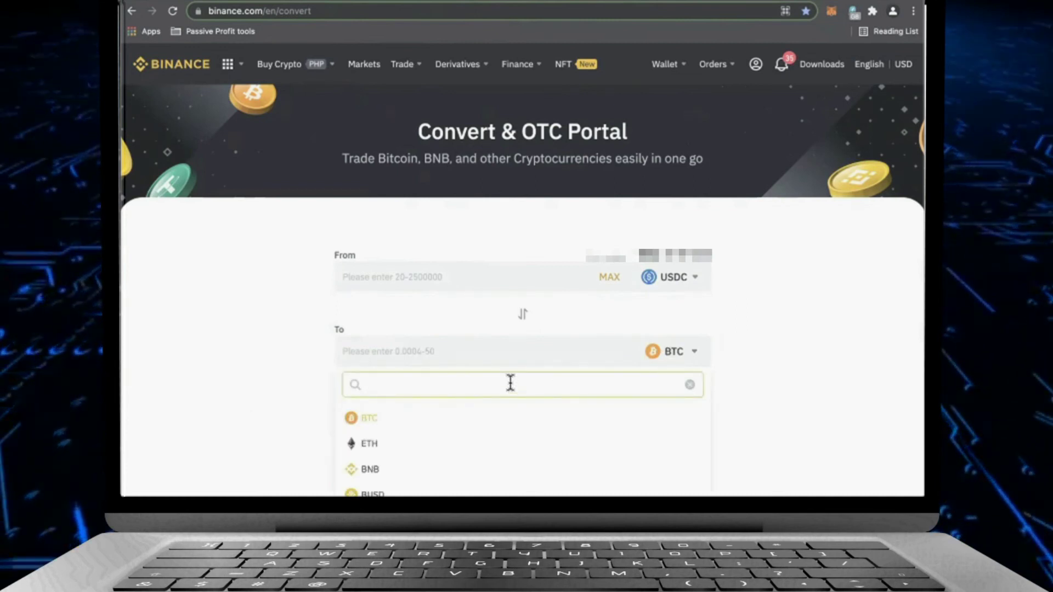
{"action": "type", "text": "bnb"}
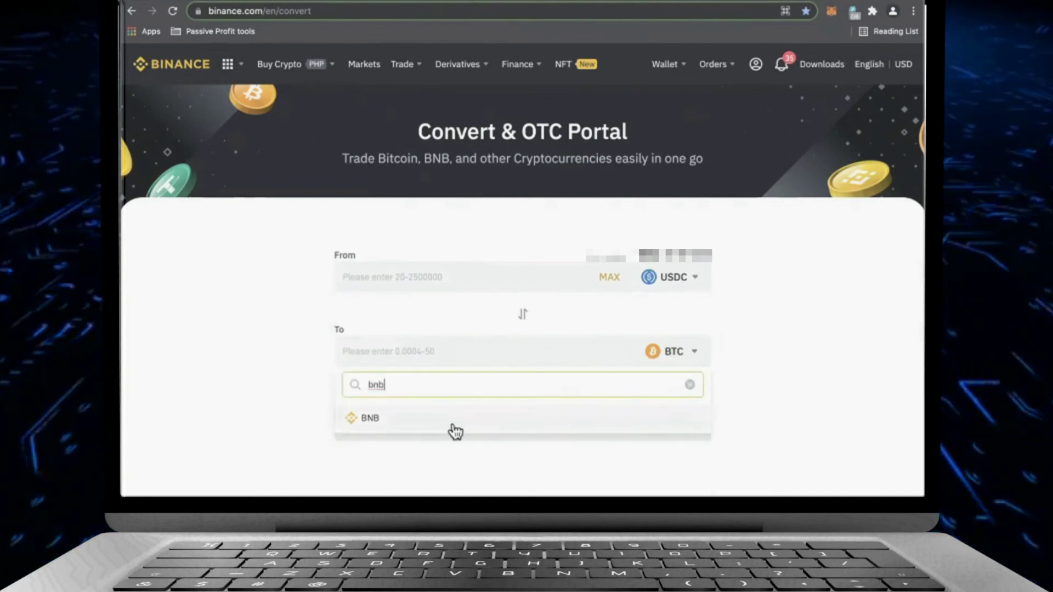
{"action": "left_click", "coordinate": [453, 428]}
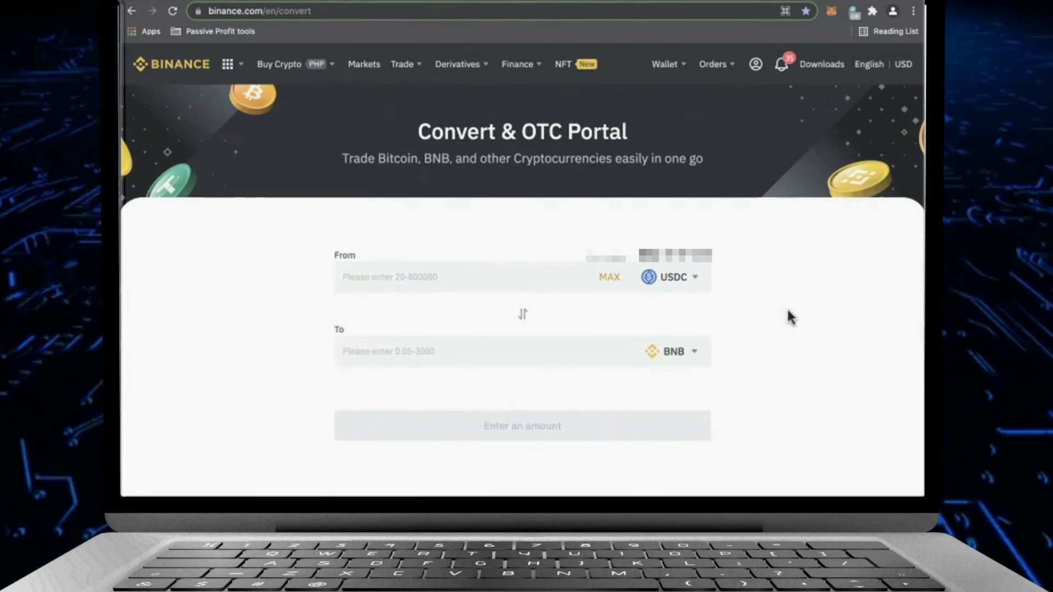
{"action": "scroll", "coordinate": [789, 312], "scroll_direction": "down", "scroll_amount": 1}
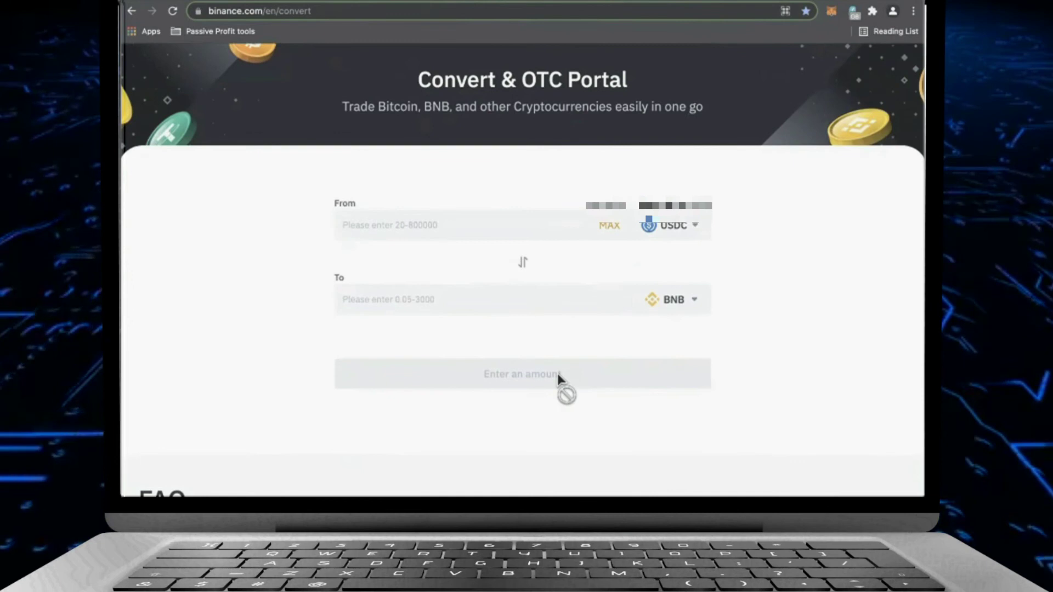
- Convert the full 710.02804528 USDC balance into BNB and dismiss the In Progress panel
{"action": "left_click", "coordinate": [608, 225]}
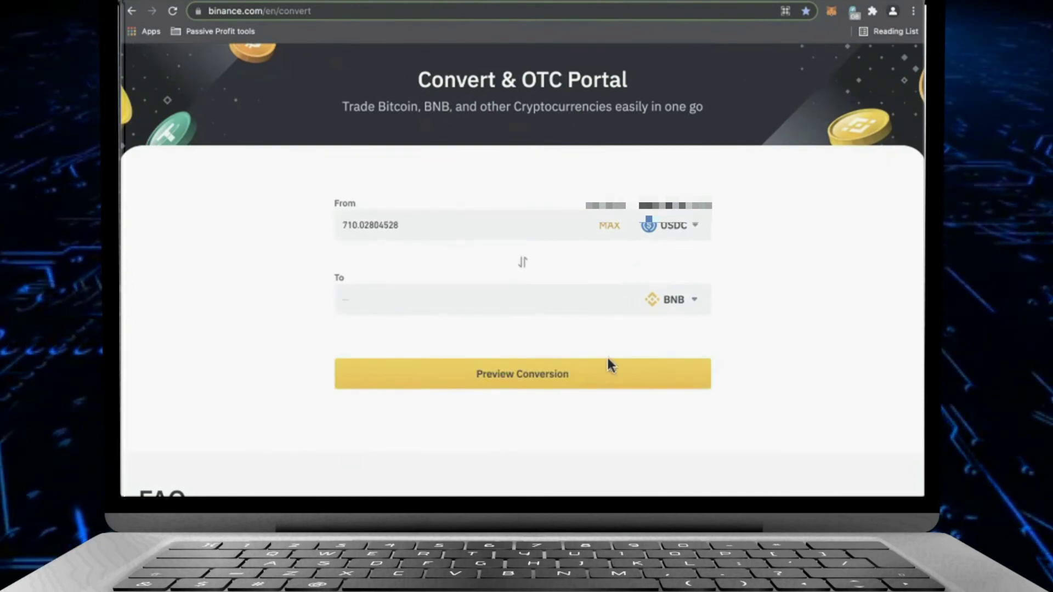
{"action": "left_click", "coordinate": [581, 379]}
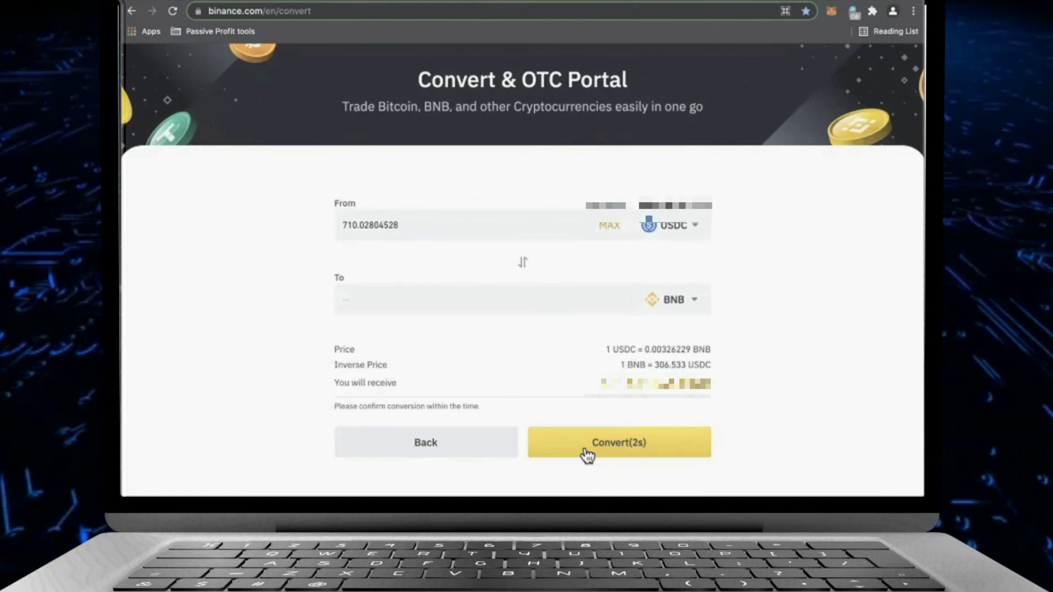
{"action": "left_click", "coordinate": [585, 449]}
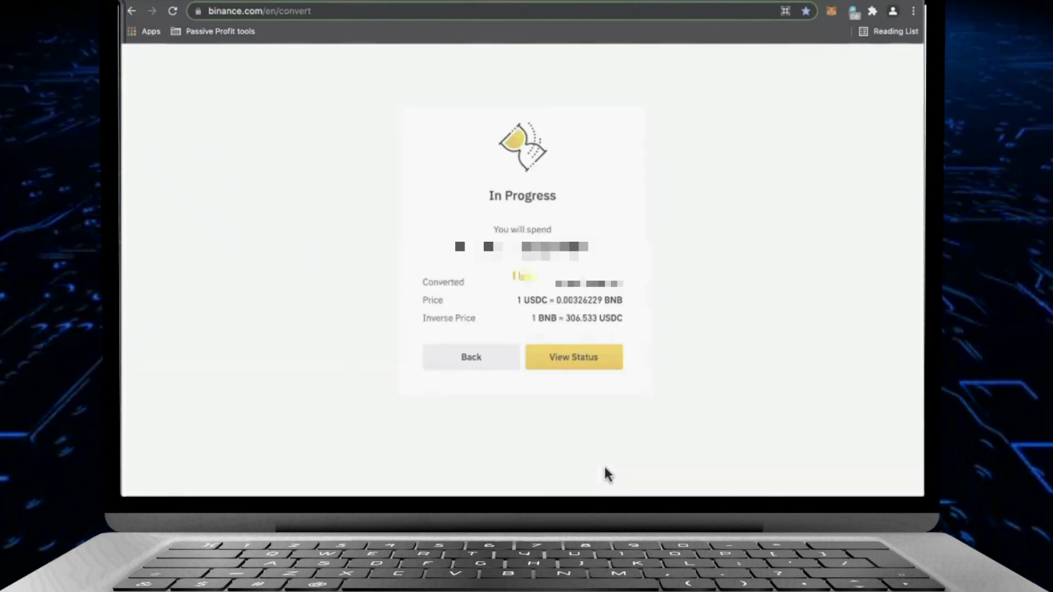
{"action": "left_click", "coordinate": [569, 365]}
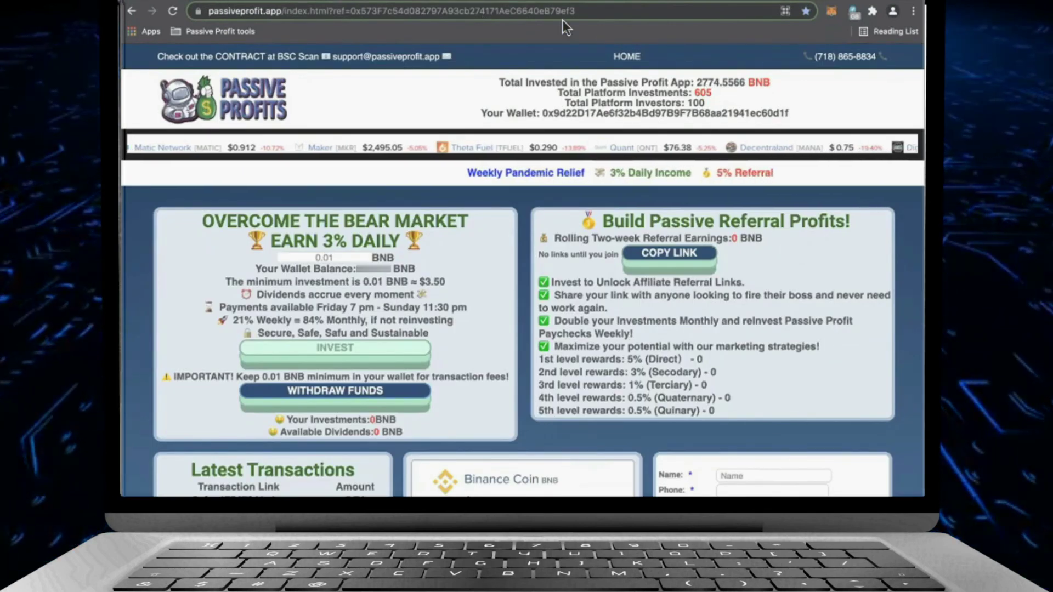
- Return to the Binance Convert page and verify Surfshark is connected via United Kingdom - London
{"action": "left_click", "coordinate": [551, 2]}
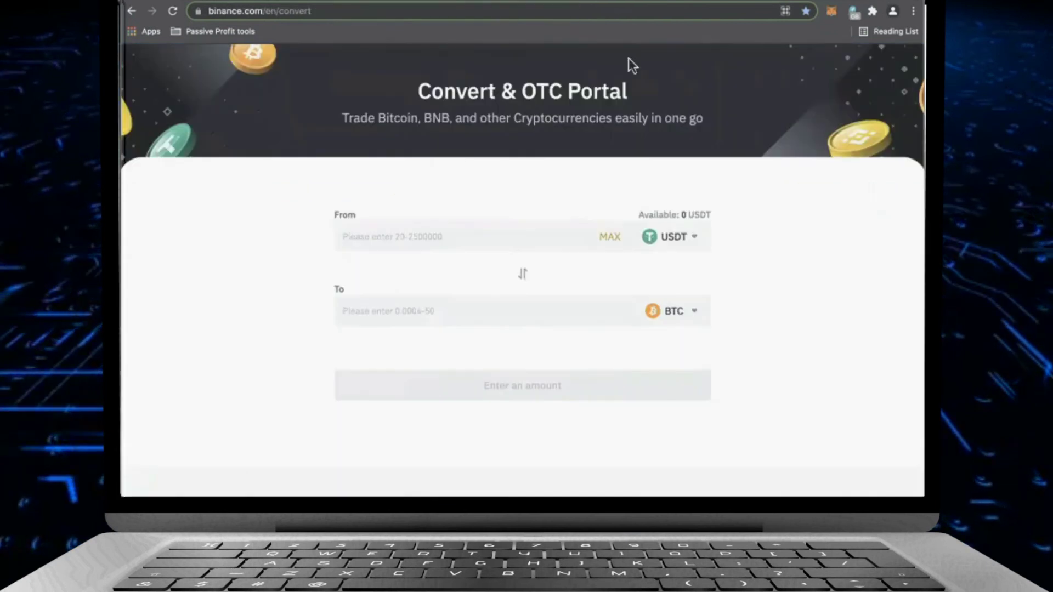
{"action": "scroll", "coordinate": [690, 205], "scroll_direction": "up", "scroll_amount": 1}
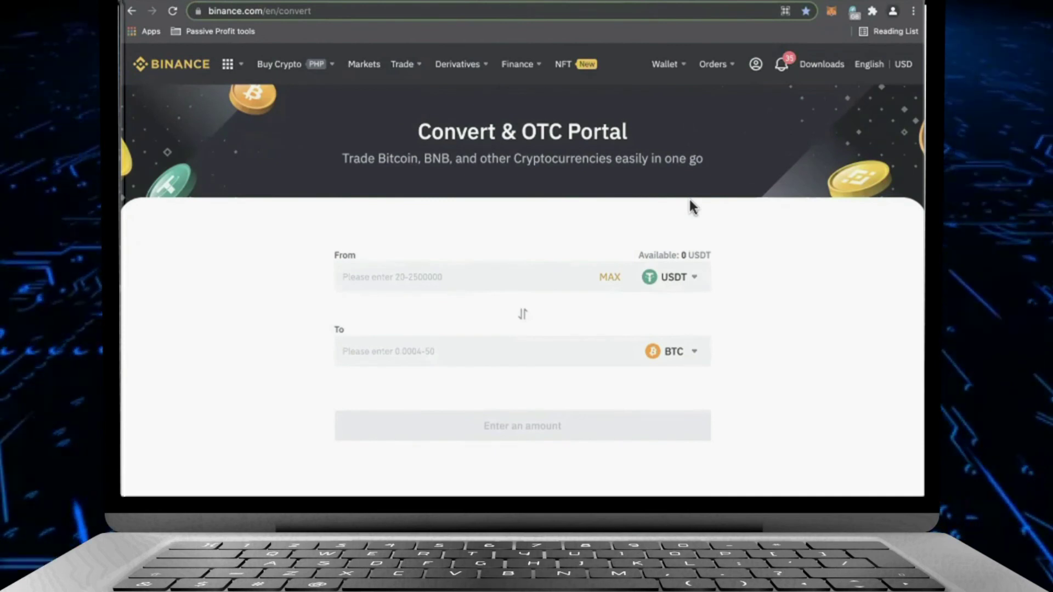
{"action": "left_click", "coordinate": [853, 11]}
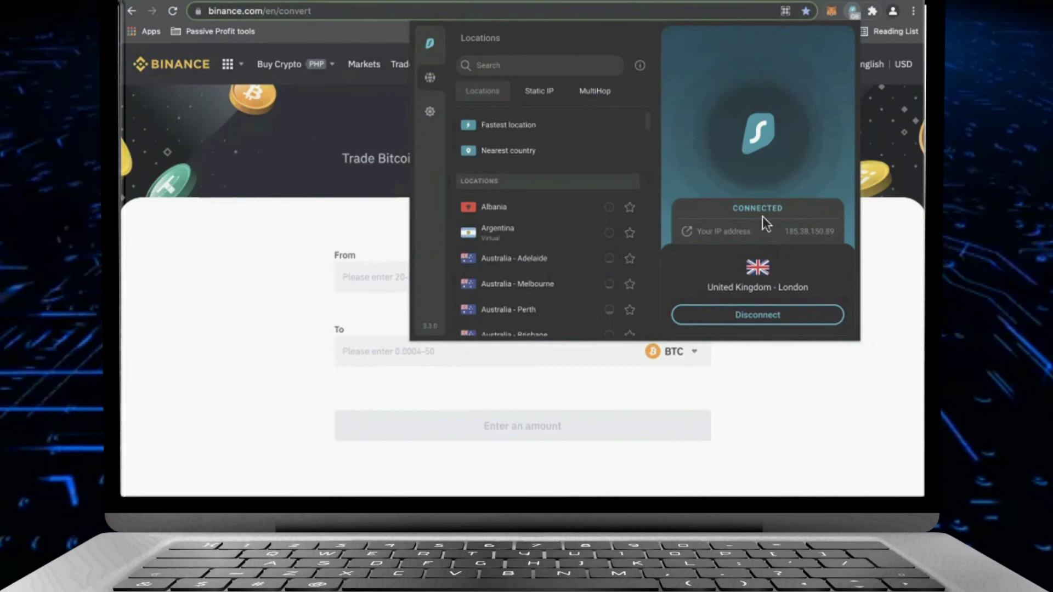
{"action": "left_click", "coordinate": [906, 340]}
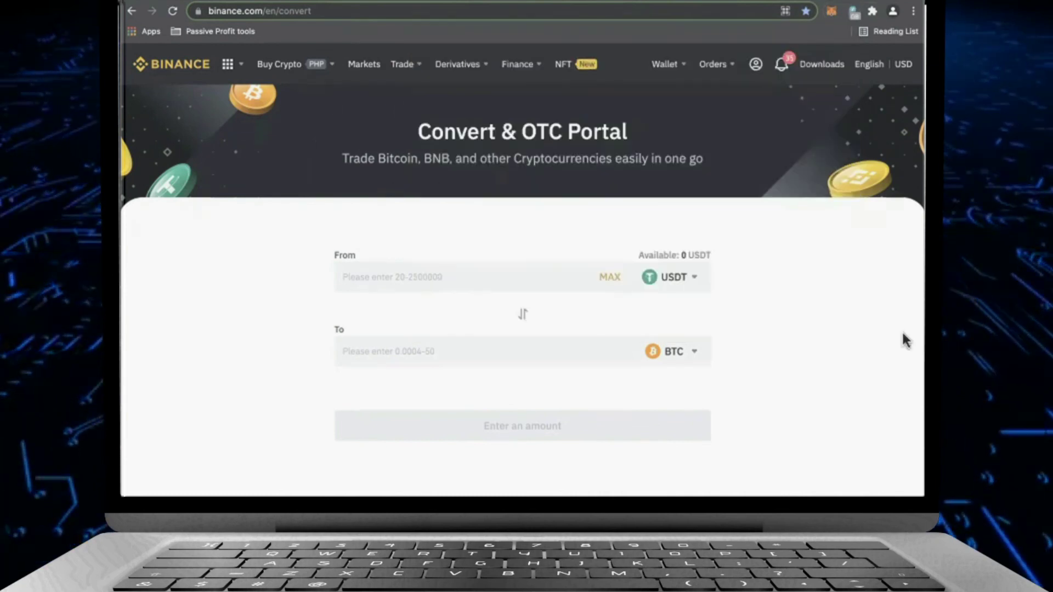
{"action": "left_click", "coordinate": [855, 12]}
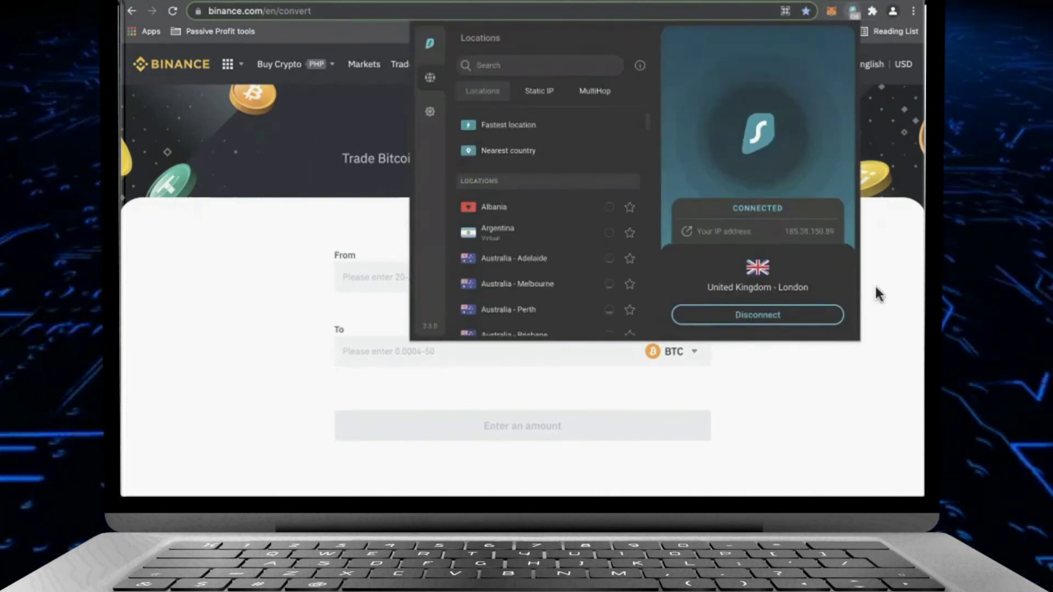
{"action": "left_click", "coordinate": [874, 285]}
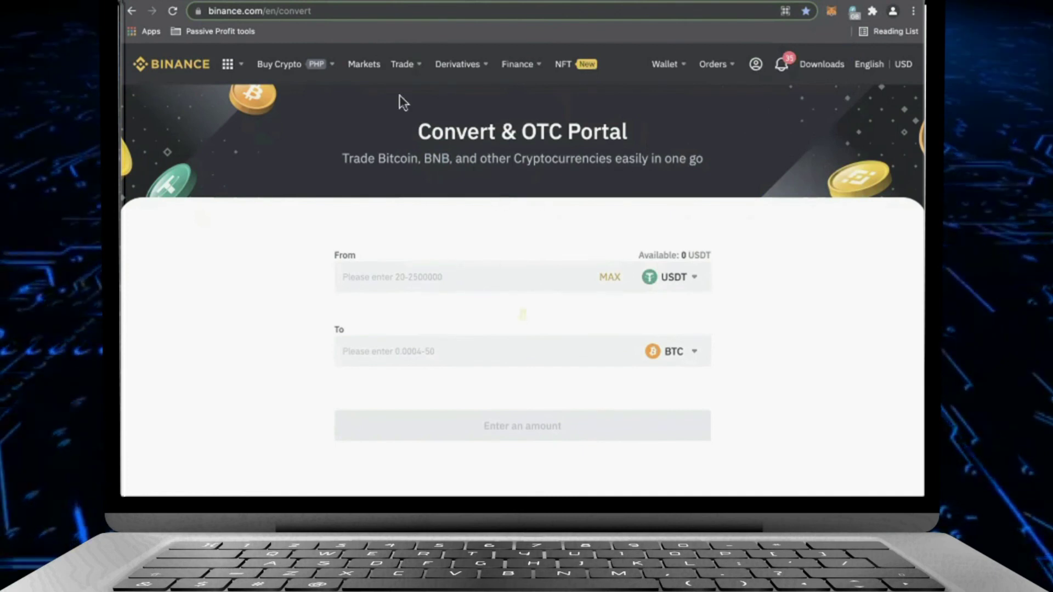
- Go to Wallet > Overview to see BNB in the Fiat and Spot balance
{"action": "mouse_move", "coordinate": [665, 67]}
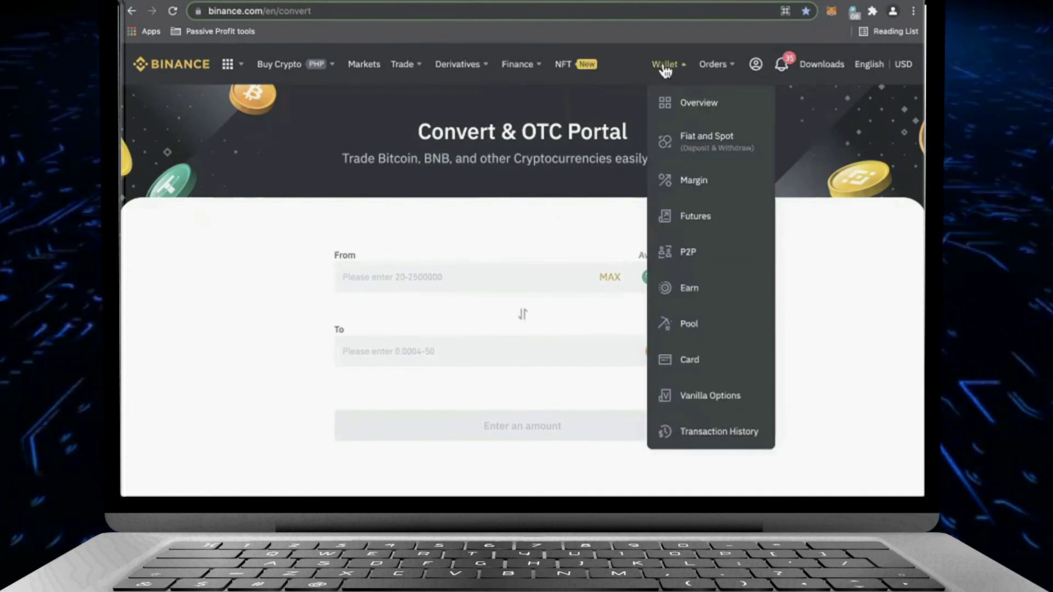
{"action": "left_click", "coordinate": [676, 116]}
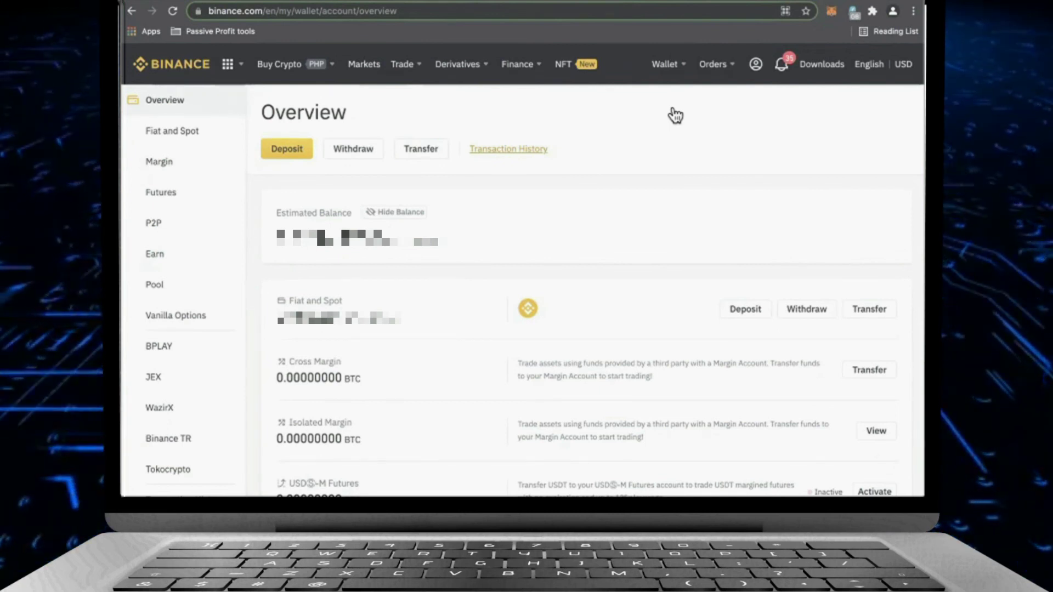
{"action": "left_click", "coordinate": [833, 11]}
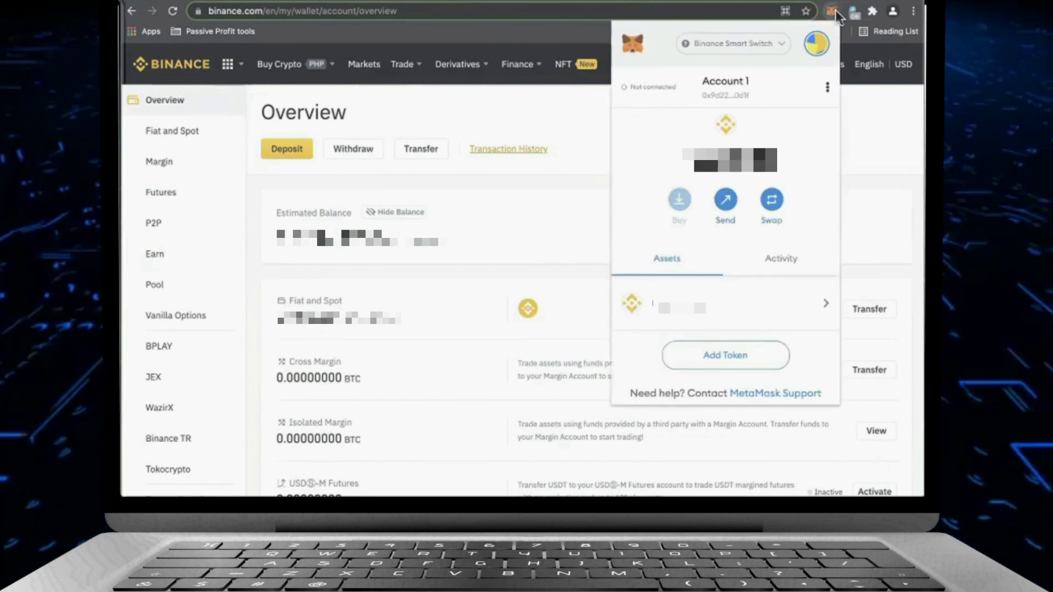
{"action": "left_click", "coordinate": [744, 45]}
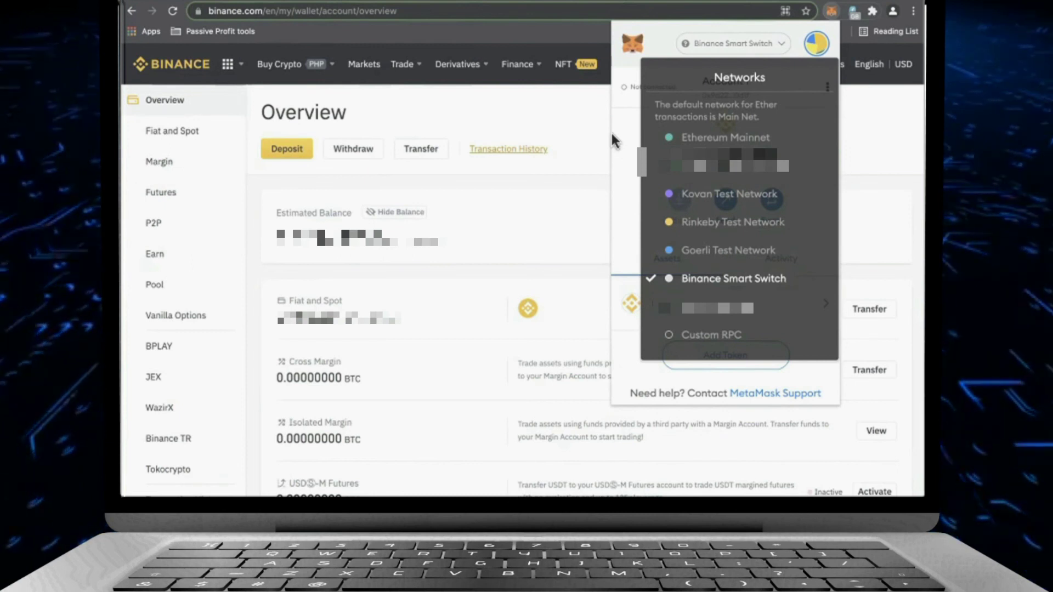
{"action": "left_click", "coordinate": [832, 14]}
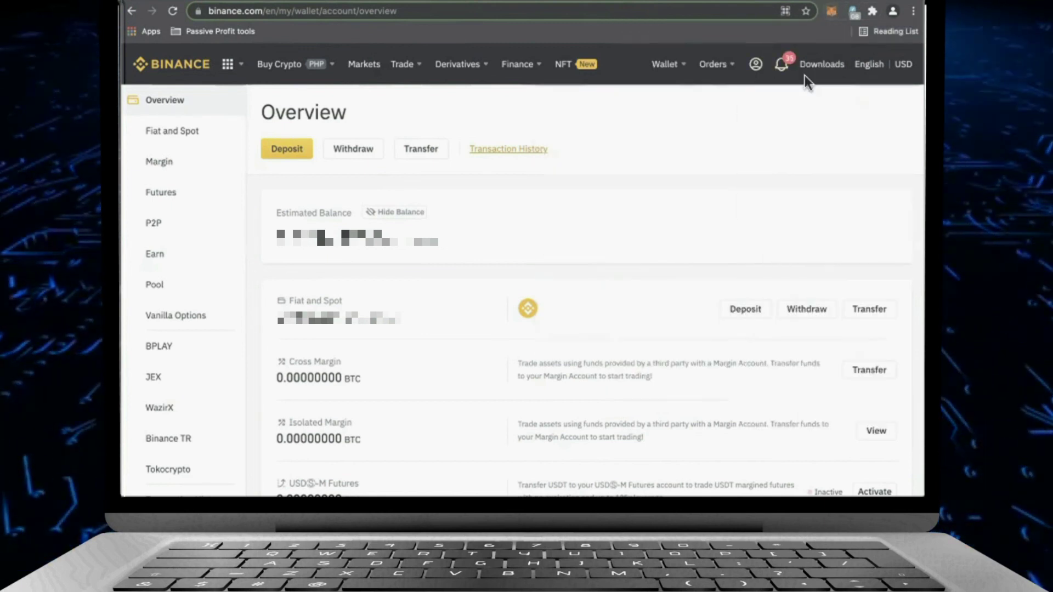